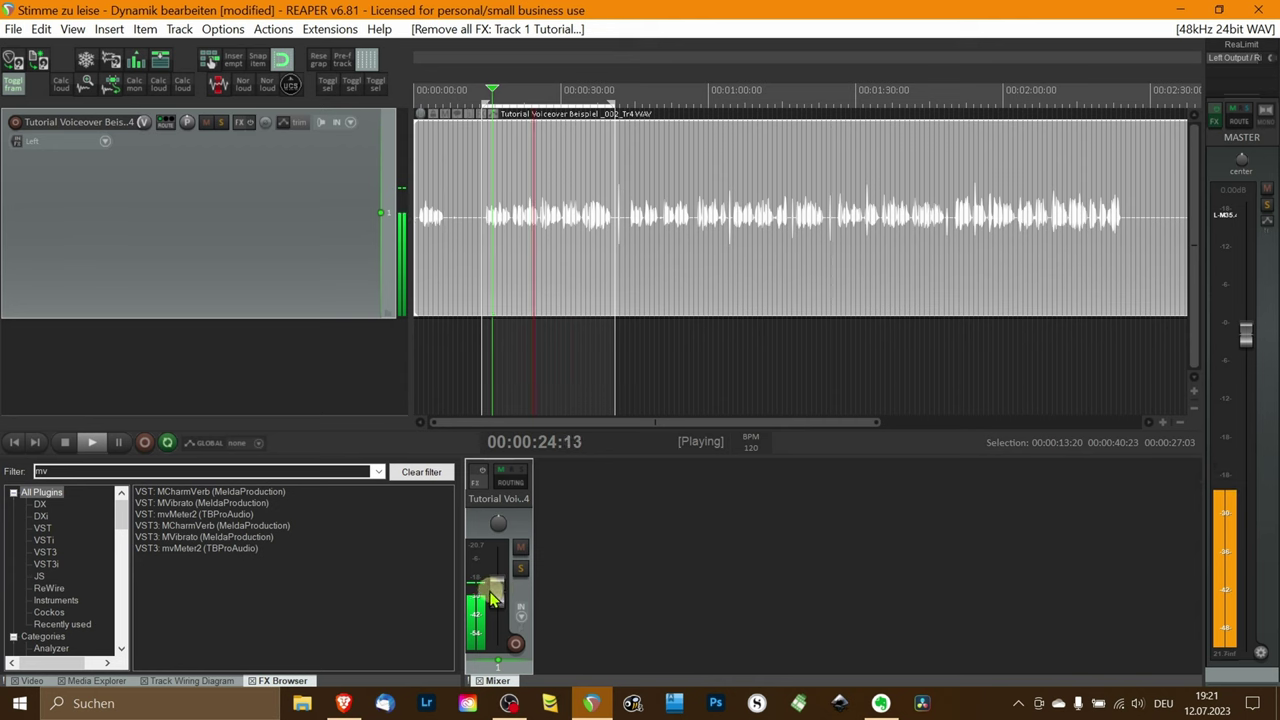
Step: Set the voiceover track's mixer meter to Stereo peaks during playback, then stop playback
right_click(478, 605)
mouse_move(590, 592)
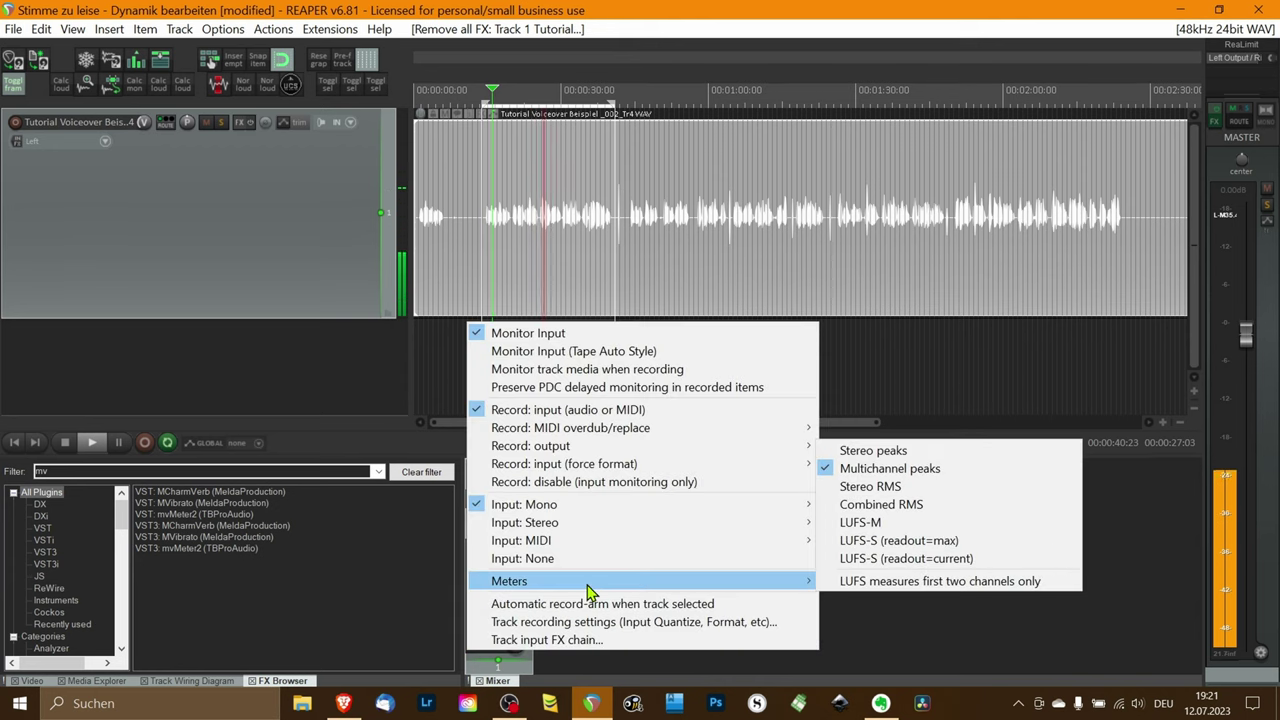
left_click(960, 456)
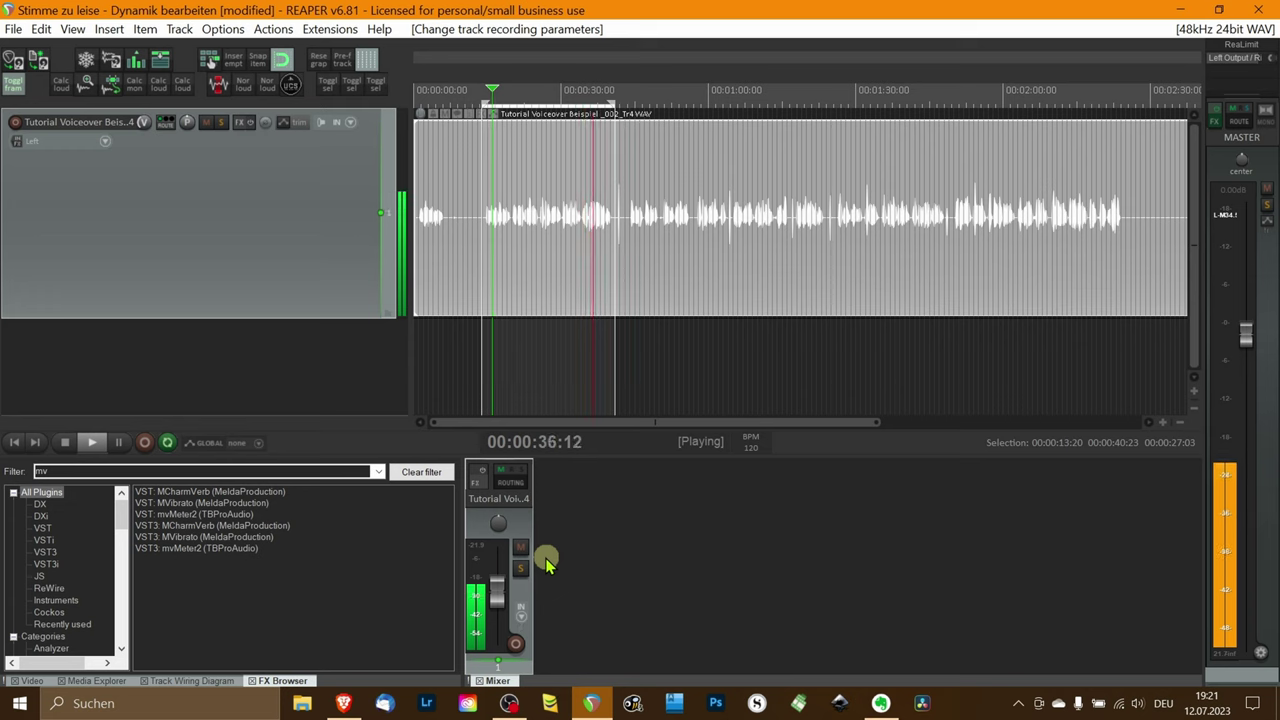
key("space")
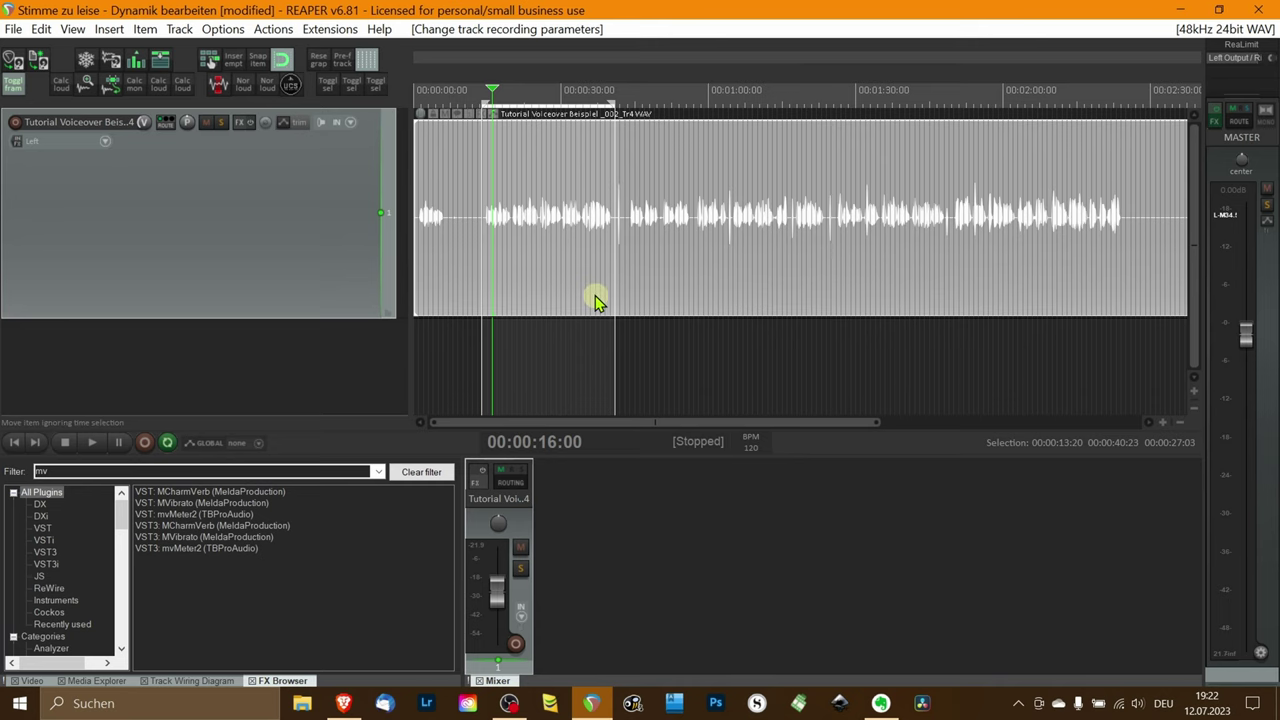
Step: Switch the voiceover track's meter to Stereo RMS and play the selected range to watch the level
right_click(484, 560)
mouse_move(600, 581)
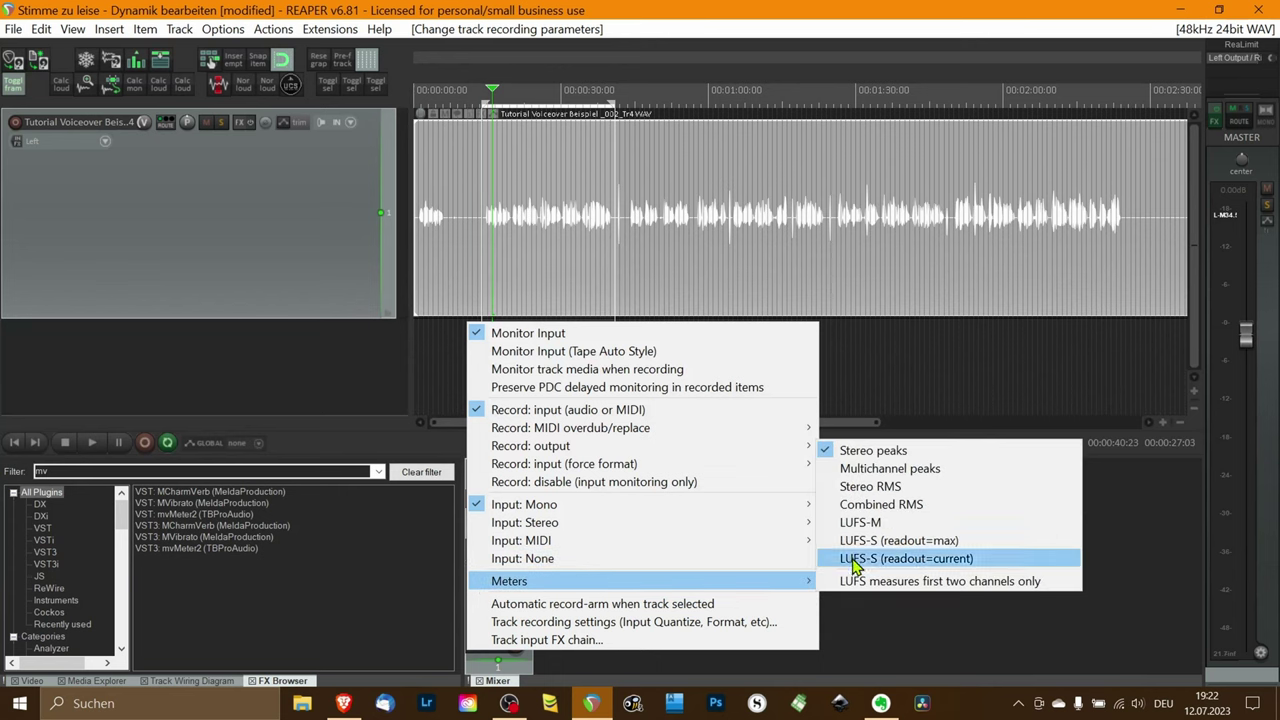
left_click(955, 496)
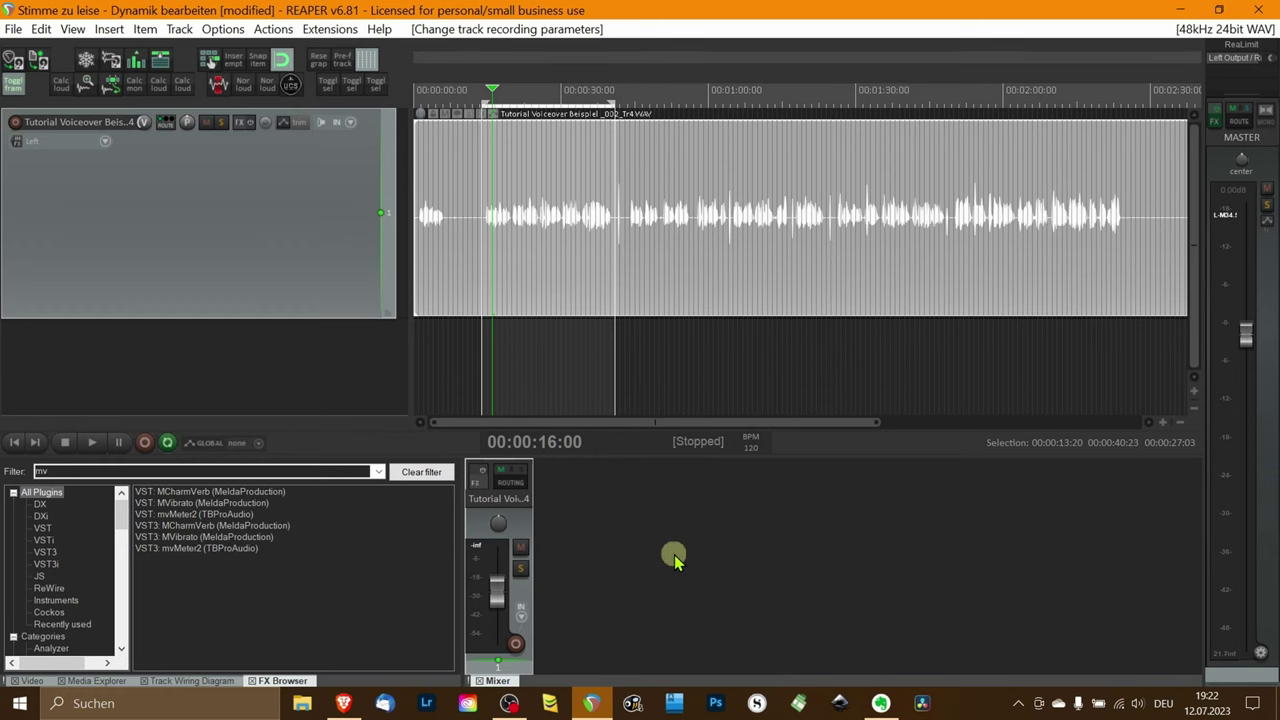
key("space")
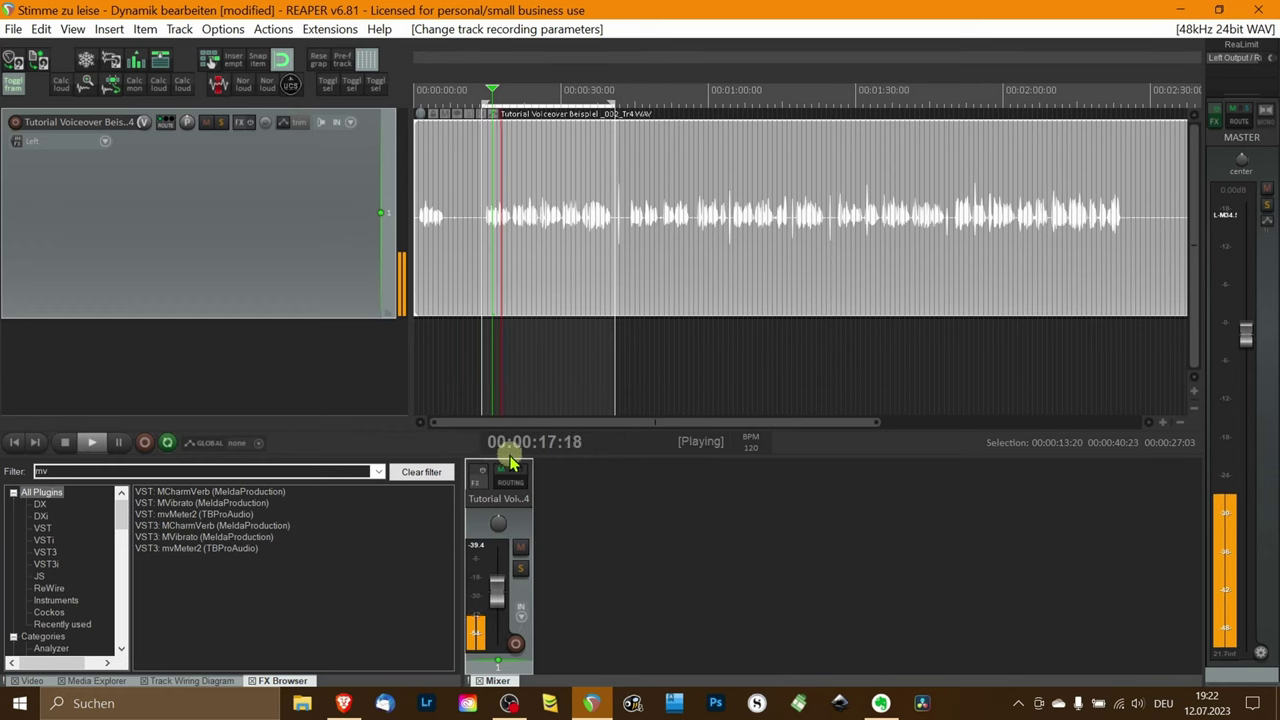
Step: Enlarge the mixer and extend the track's channel strip upward for a taller meter, then stop playback
left_click_drag(510, 457, 508, 328)
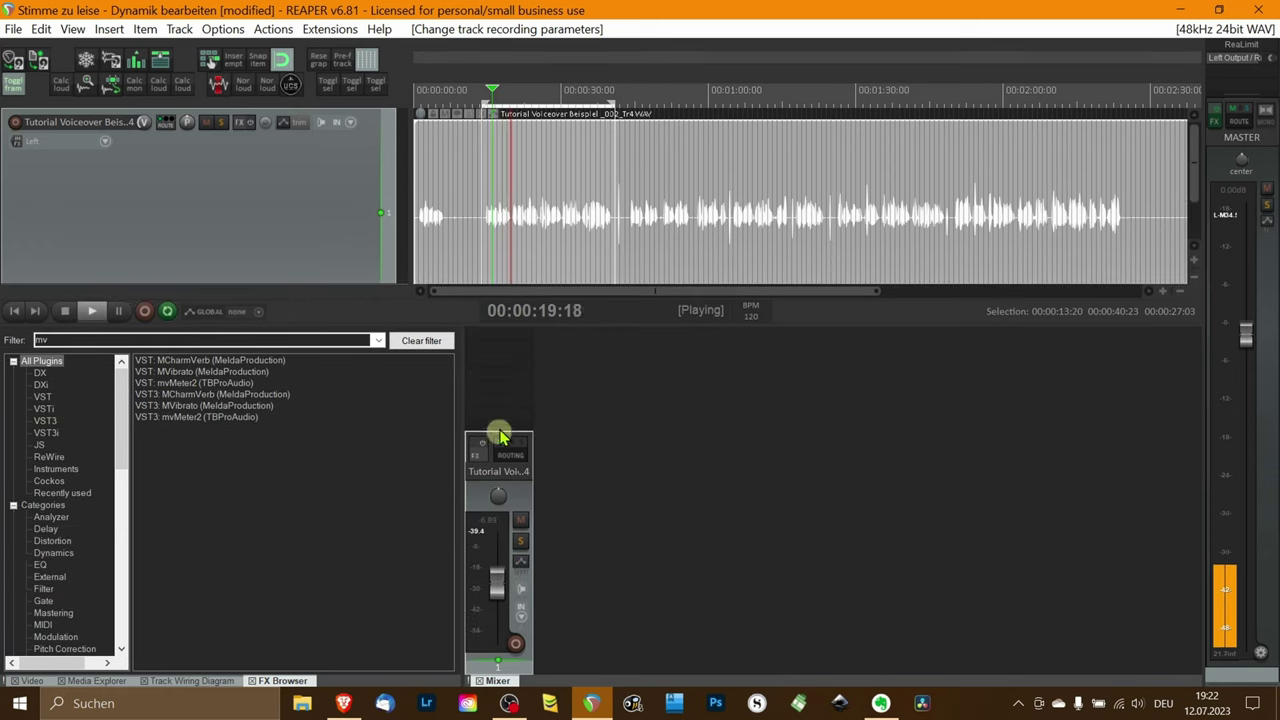
left_click_drag(503, 425, 499, 327)
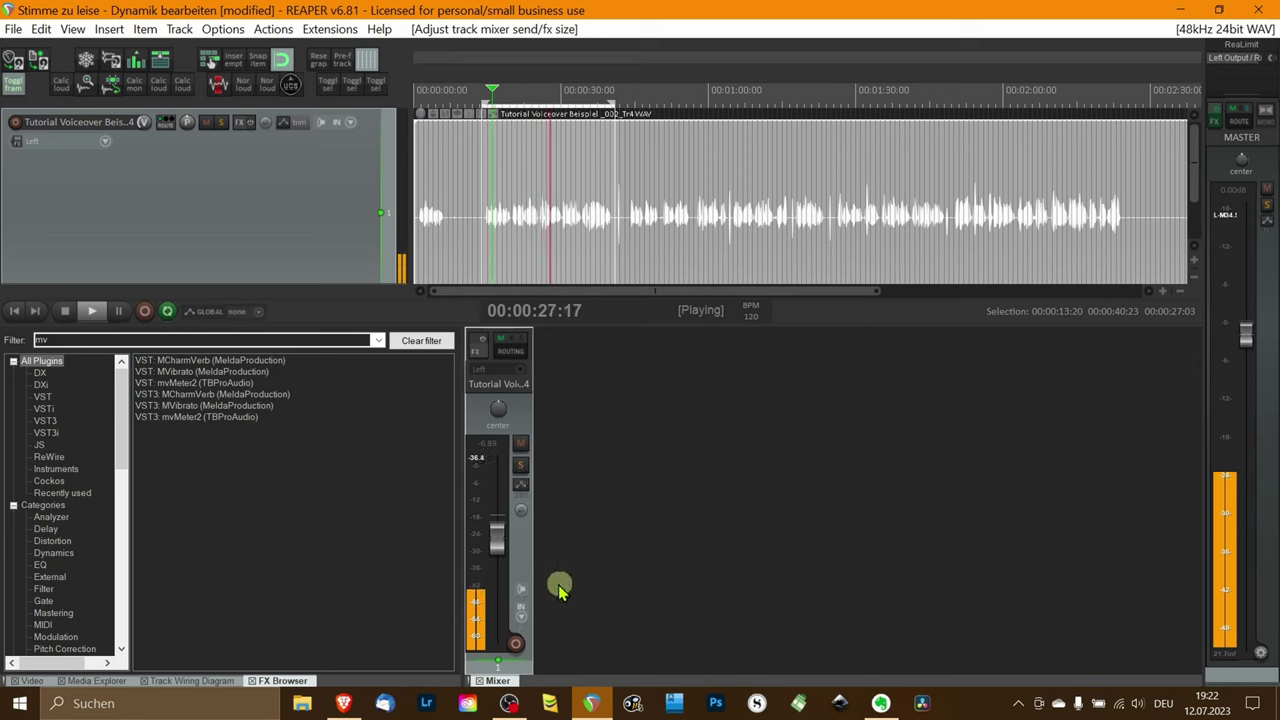
key("space")
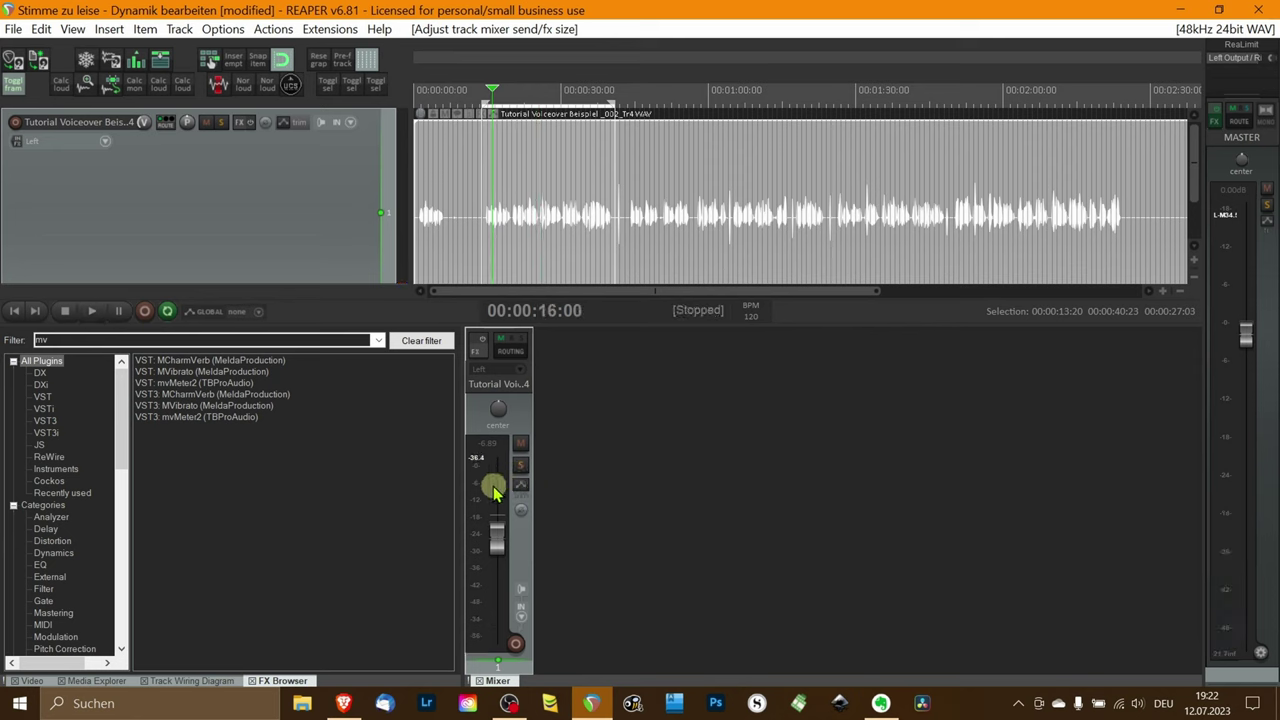
Step: Return the track's meter to Stereo peaks and briefly play back the voiceover to check it
right_click(487, 460)
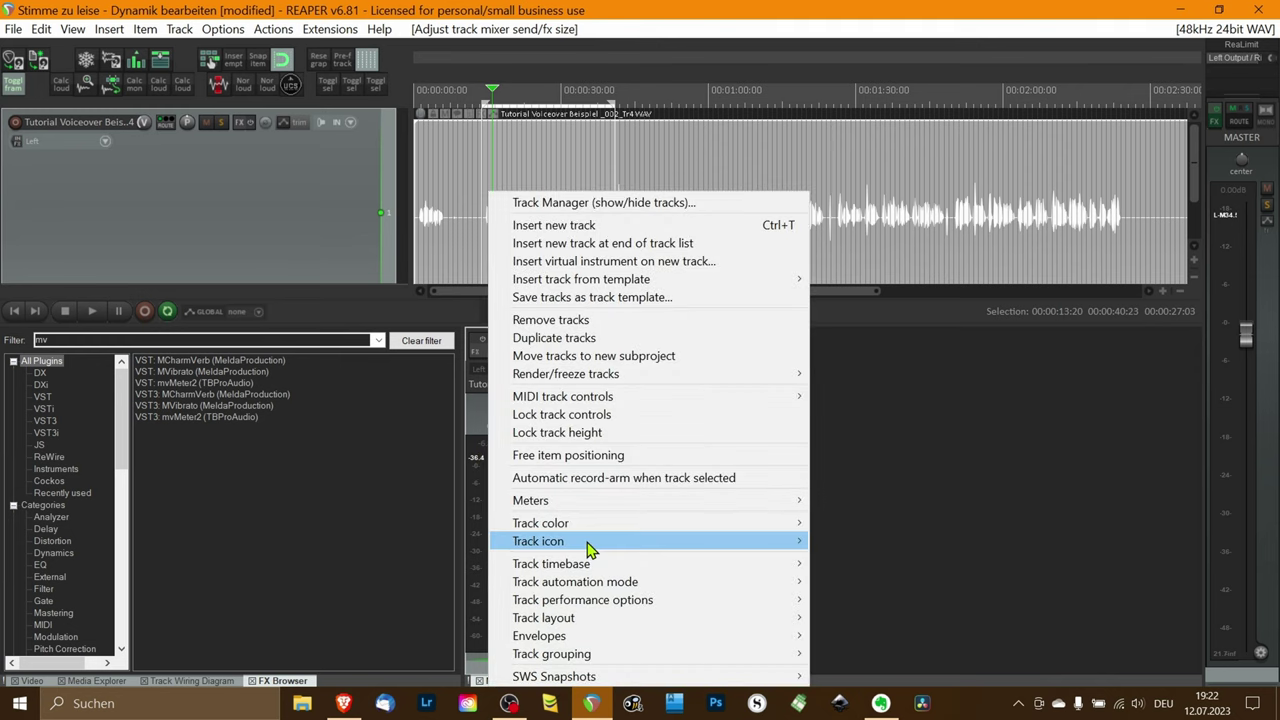
mouse_move(646, 503)
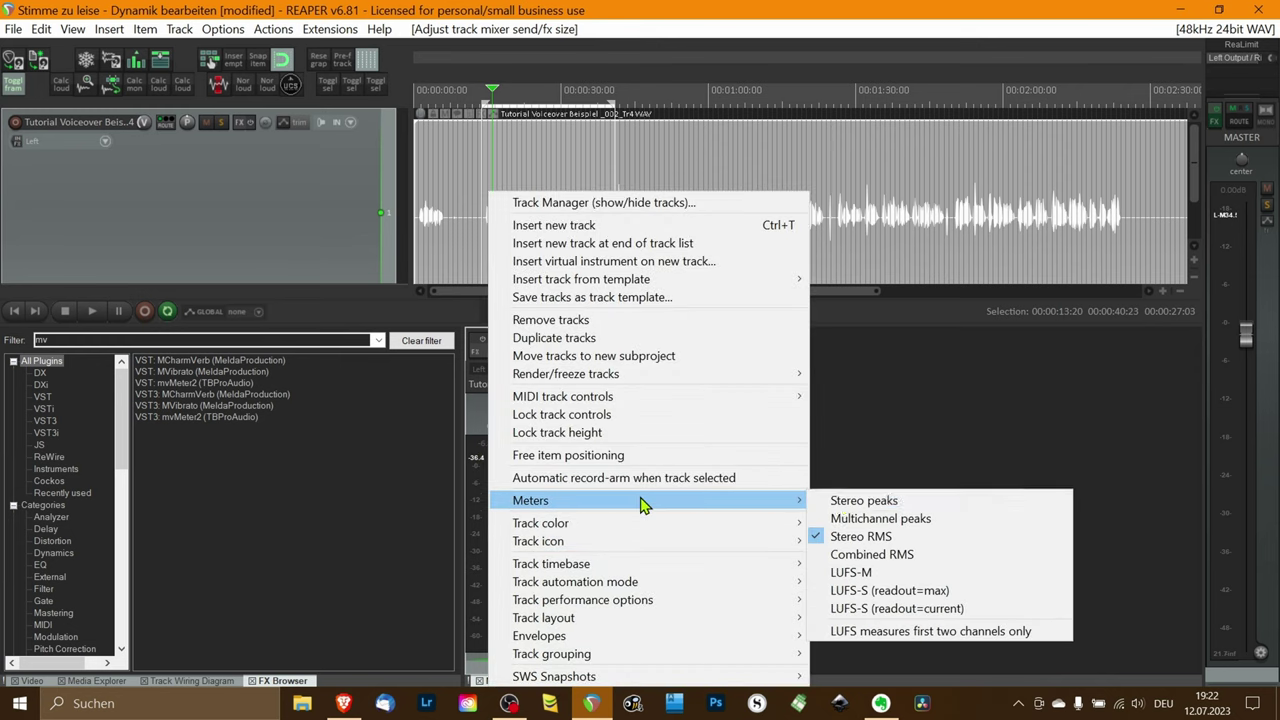
left_click(945, 505)
key("space")
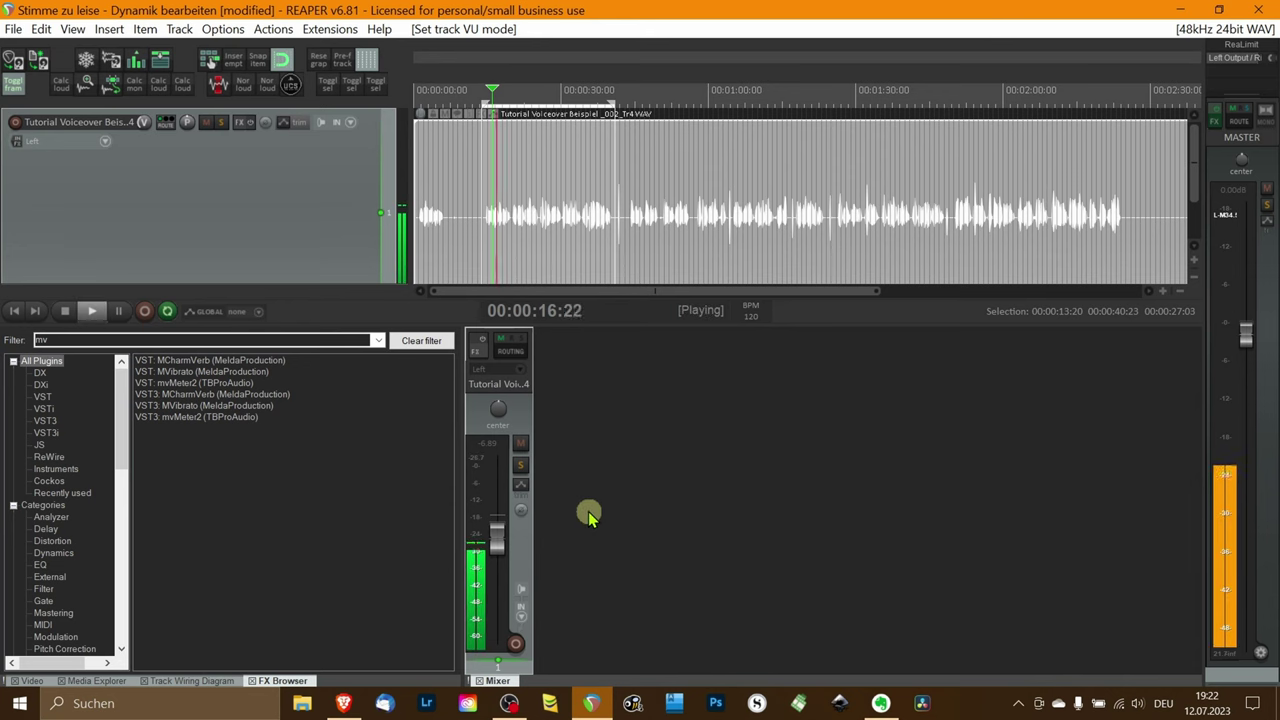
key("space")
Step: Try the Multichannel peaks meter mode on the voiceover track with a short playback
right_click(476, 510)
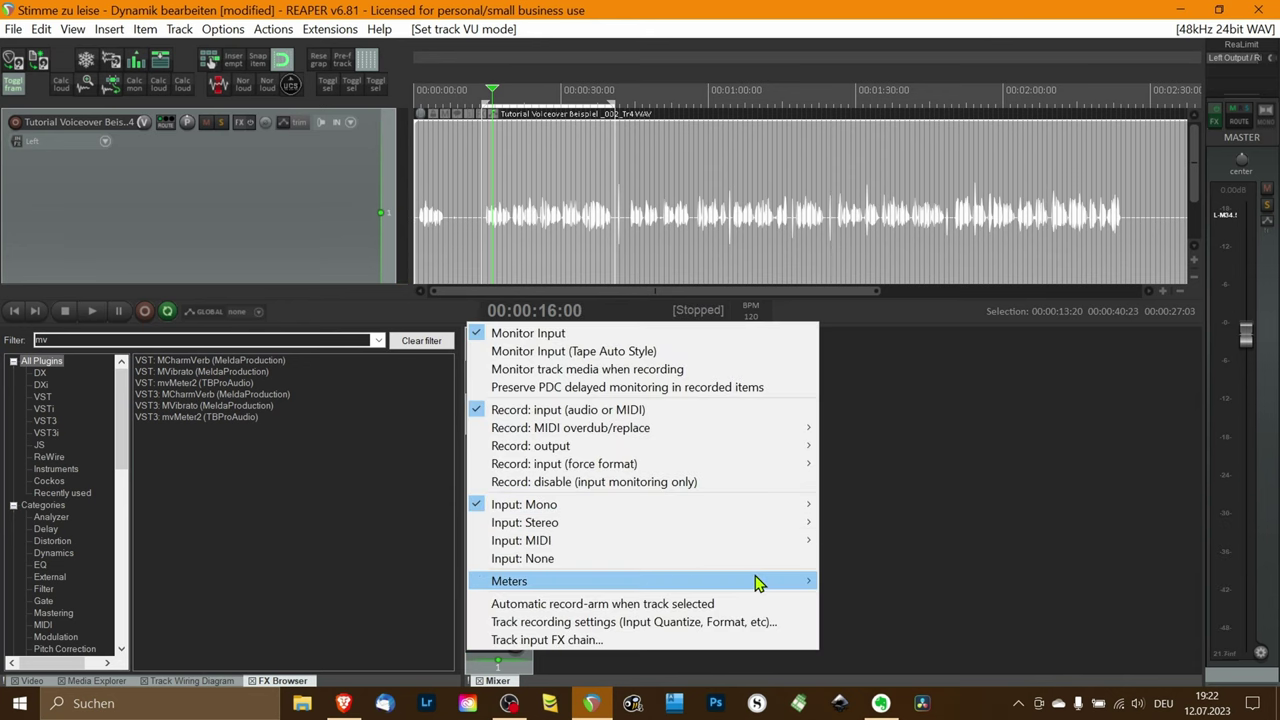
mouse_move(760, 580)
left_click(988, 474)
key("space")
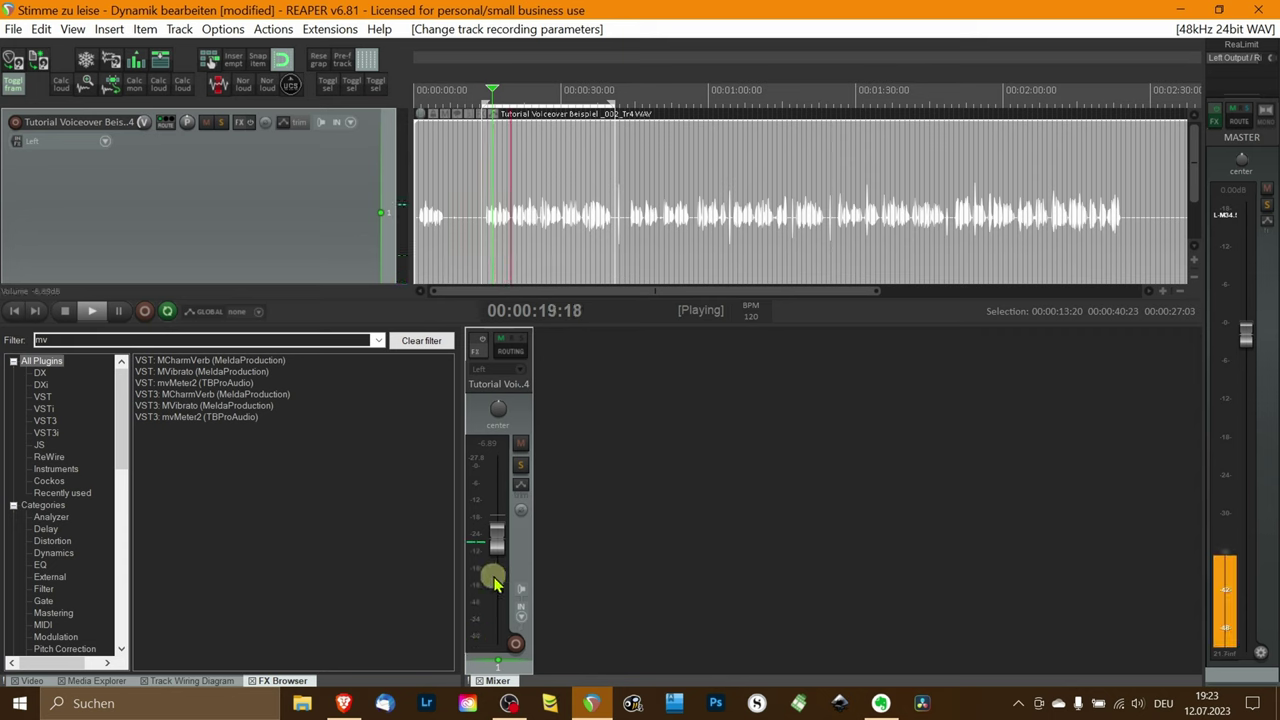
key("space")
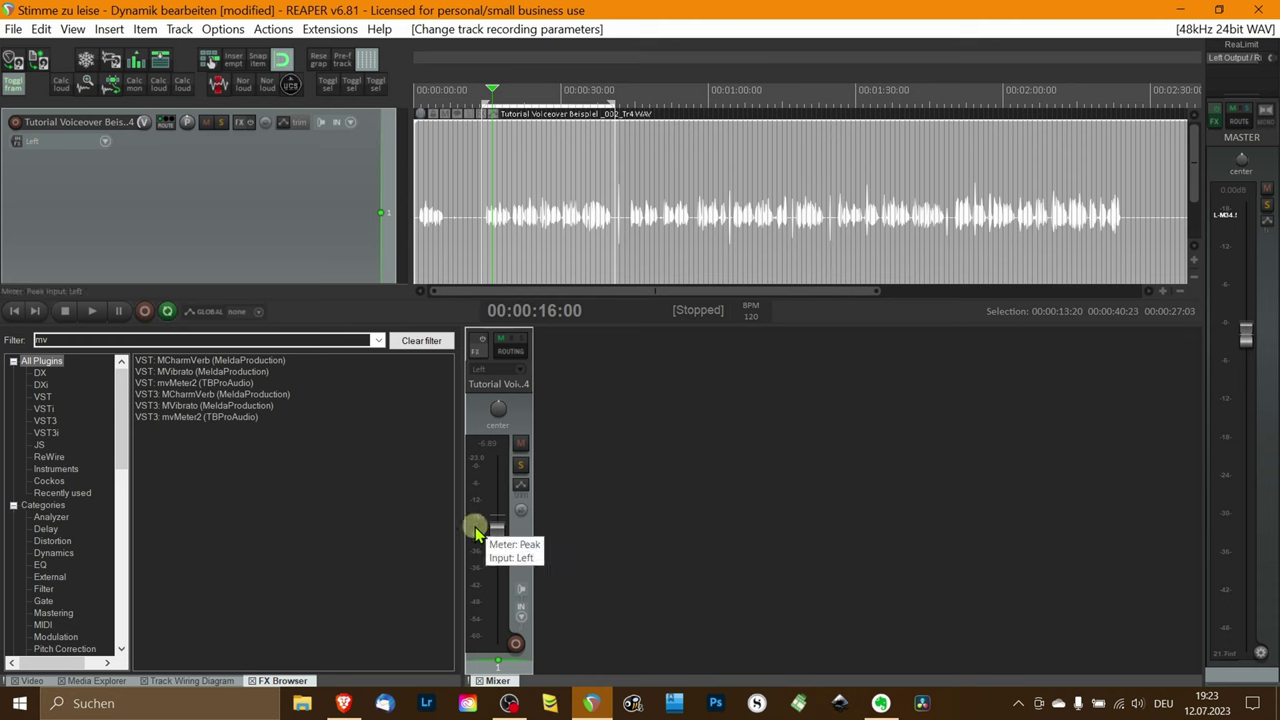
Step: Switch the track's meter back to Stereo peaks and play the selected range to check its peak level
scroll(476, 520, "down", 3)
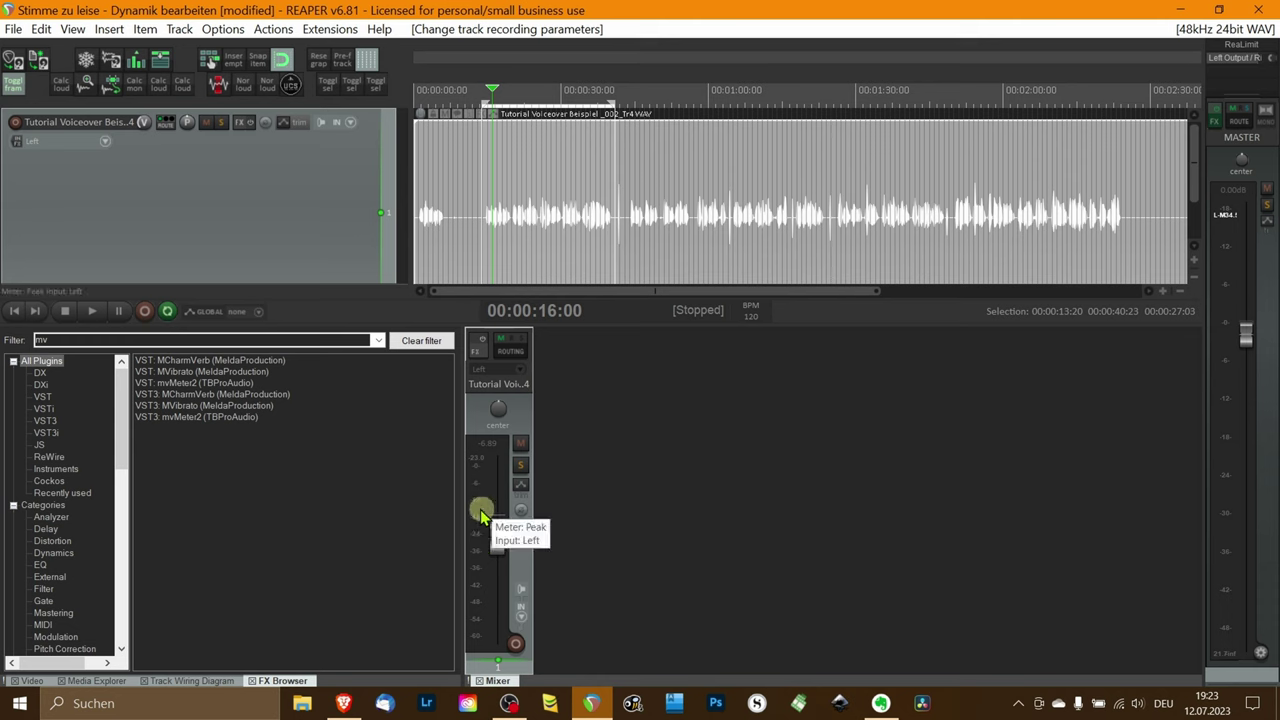
right_click(481, 515)
mouse_move(646, 588)
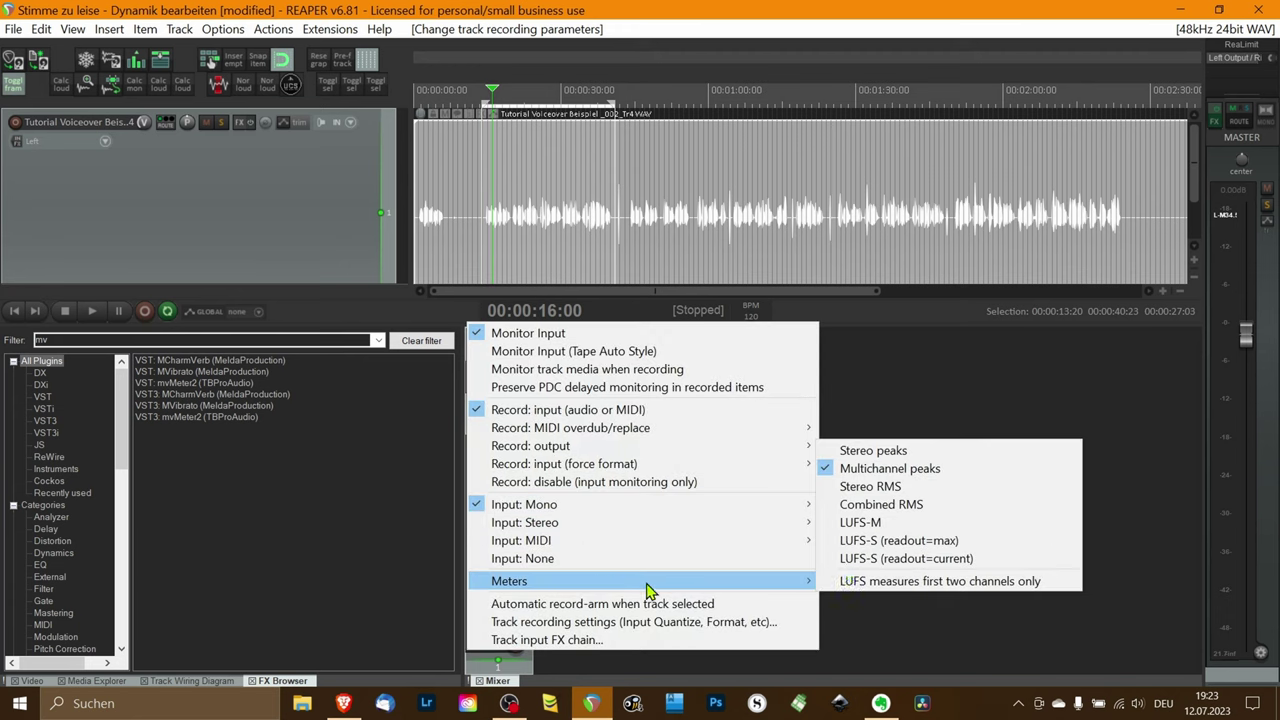
left_click(951, 451)
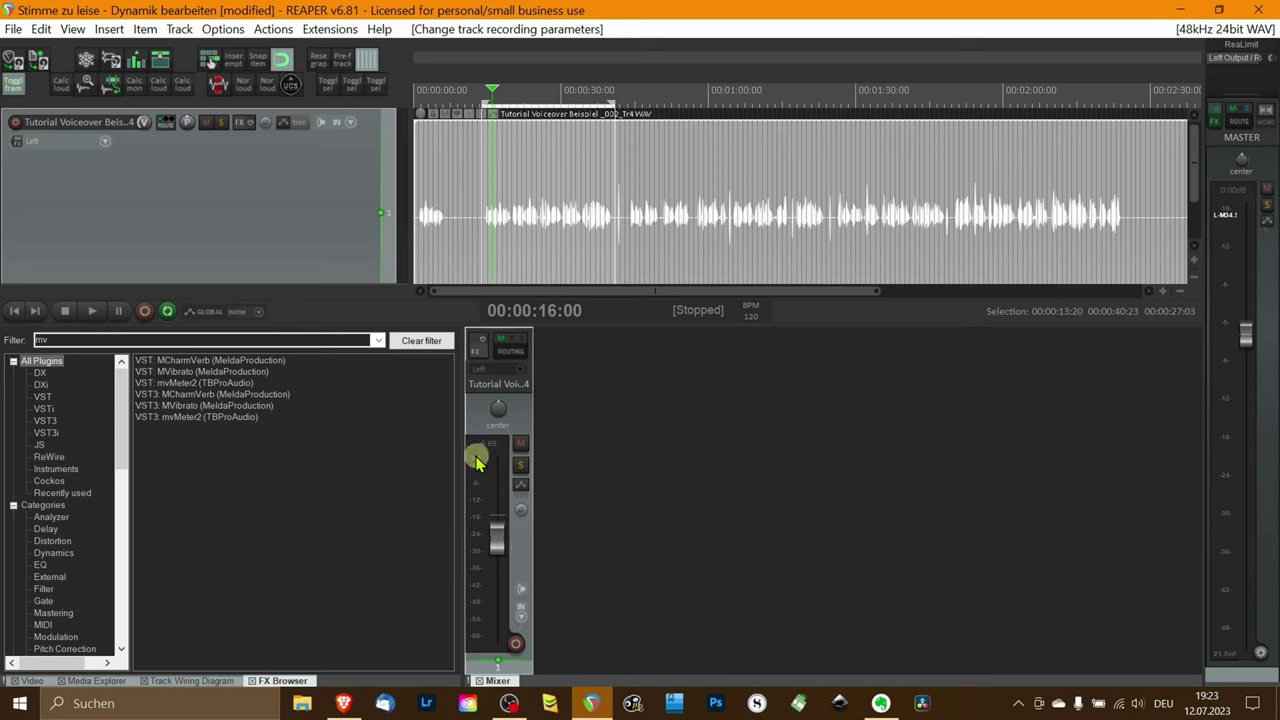
key("space")
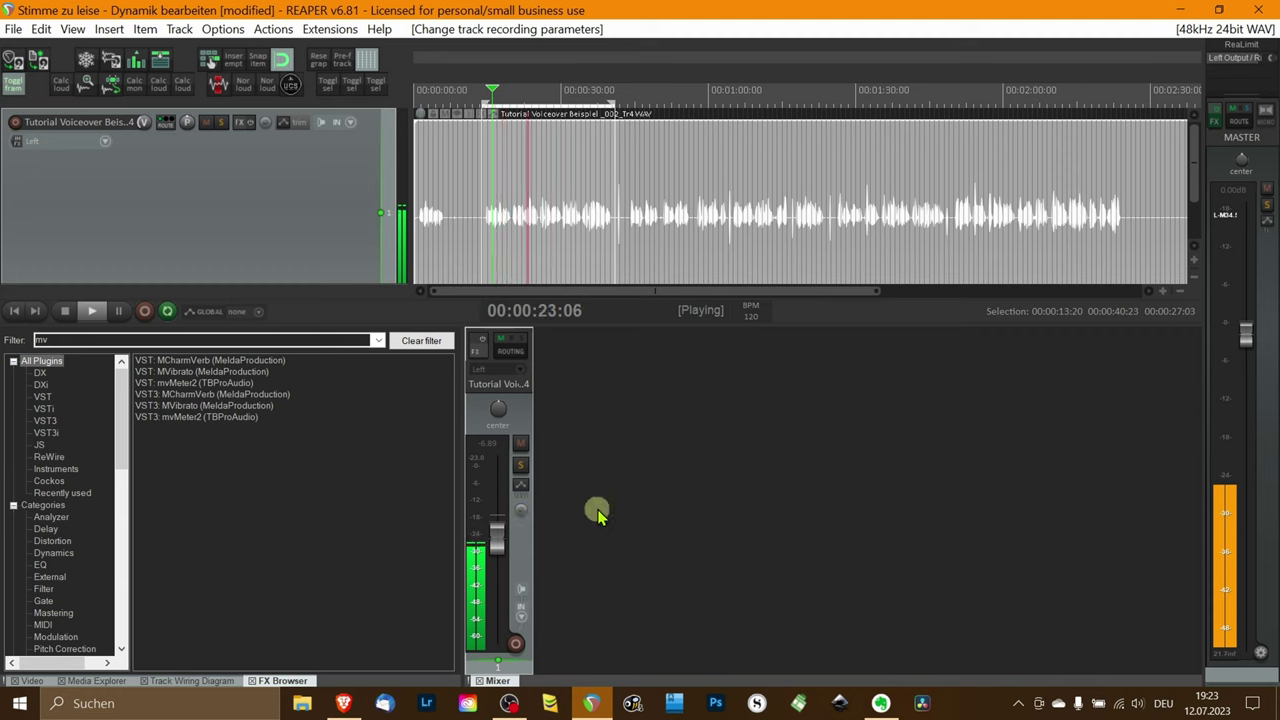
key("space")
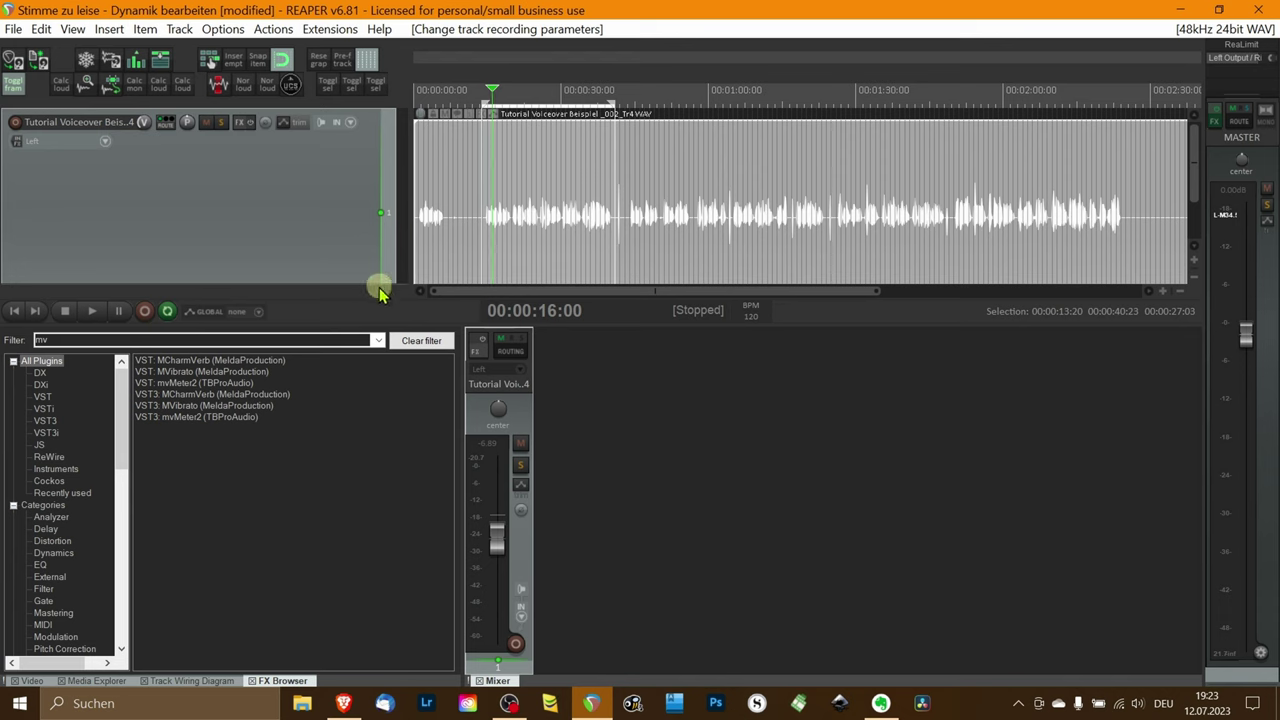
Step: Filter the FX list for "limit", add ReaLimit (Cockos) to the voiceover track and close its FX window
left_click(124, 341)
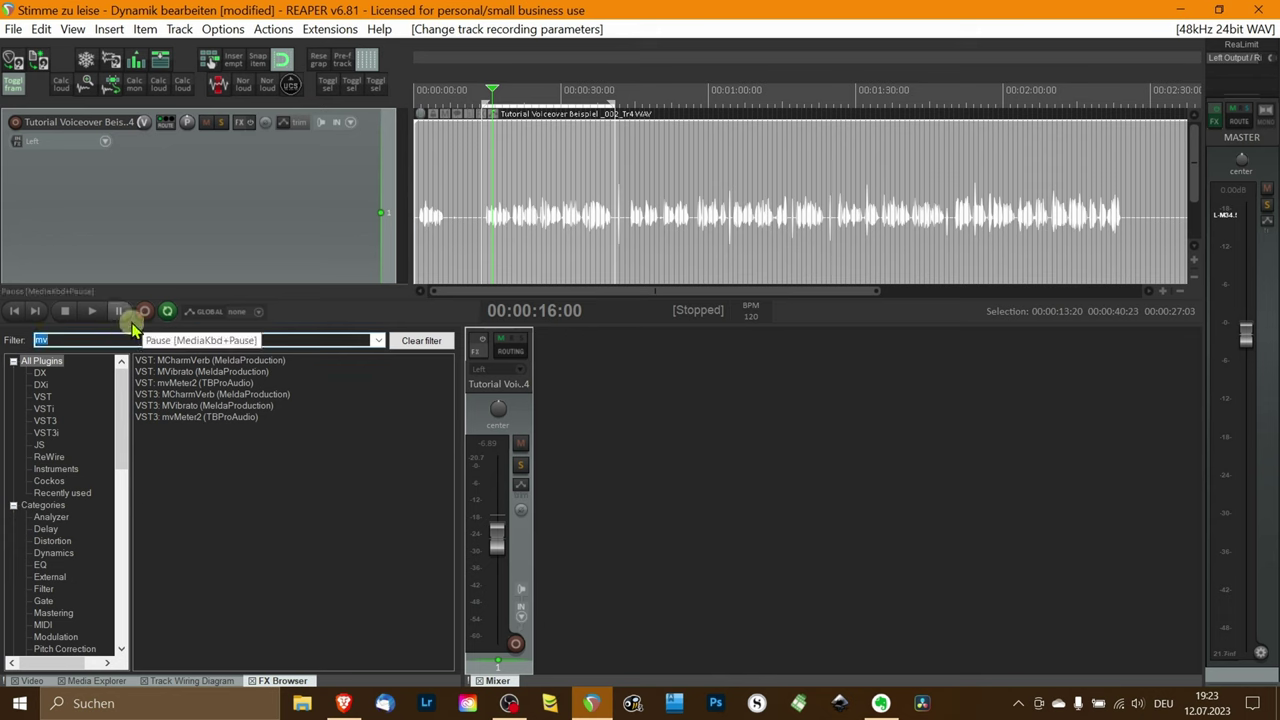
type("lim")
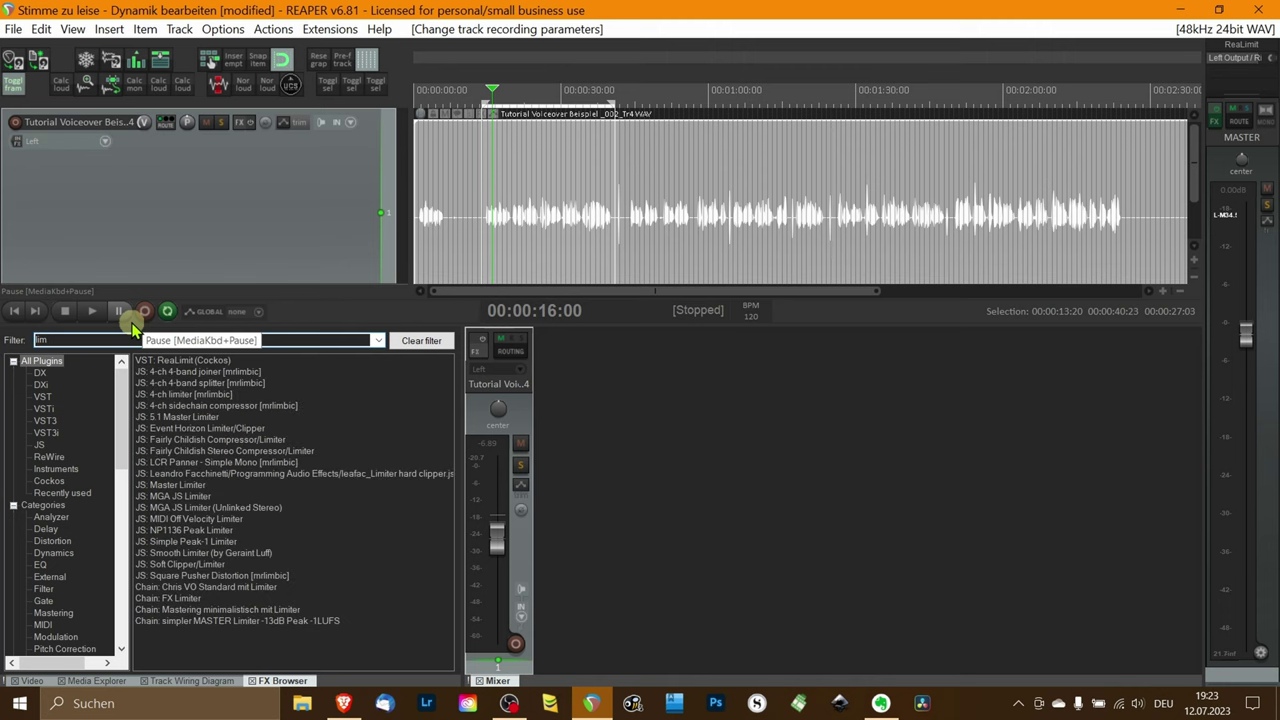
type("it")
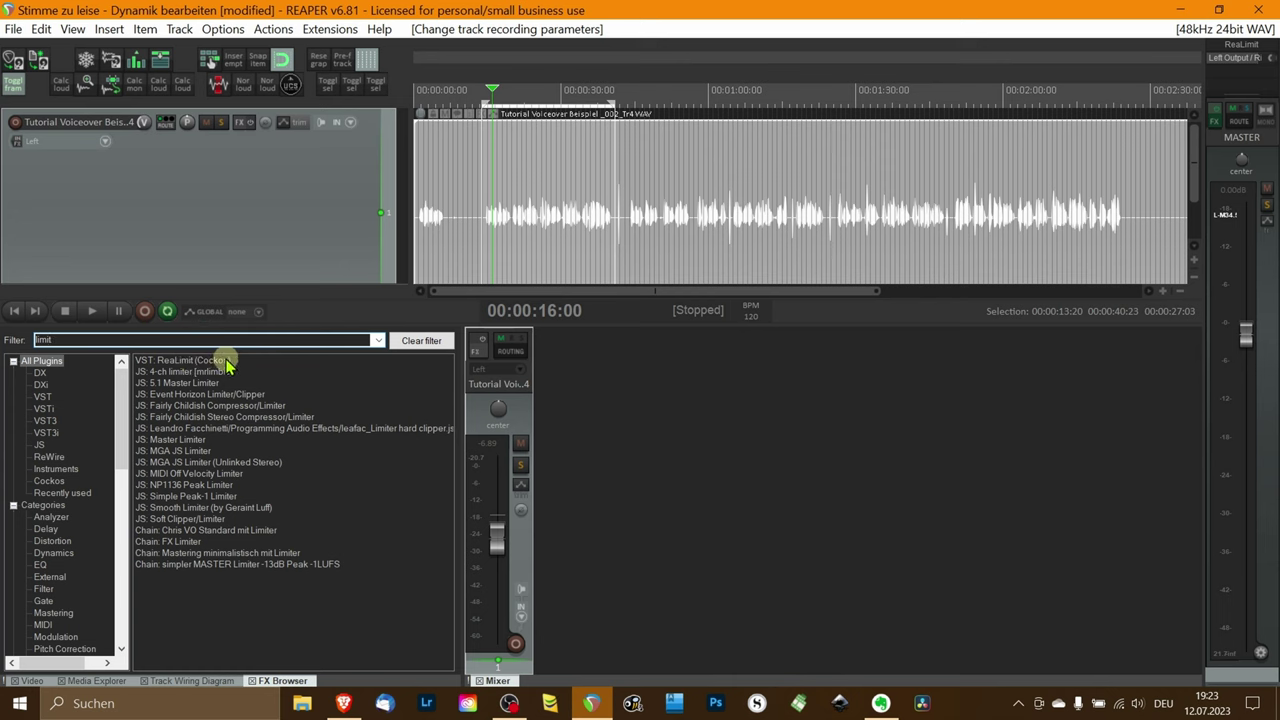
left_click_drag(228, 367, 232, 219)
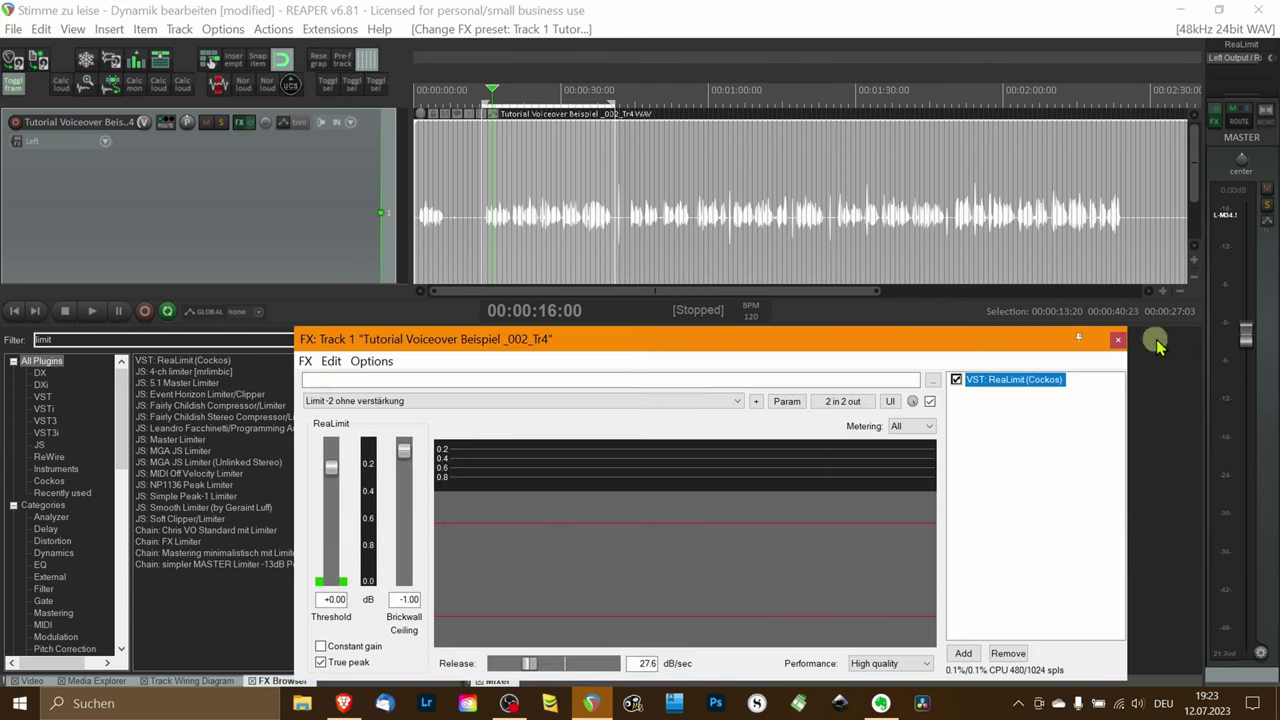
left_click(1118, 342)
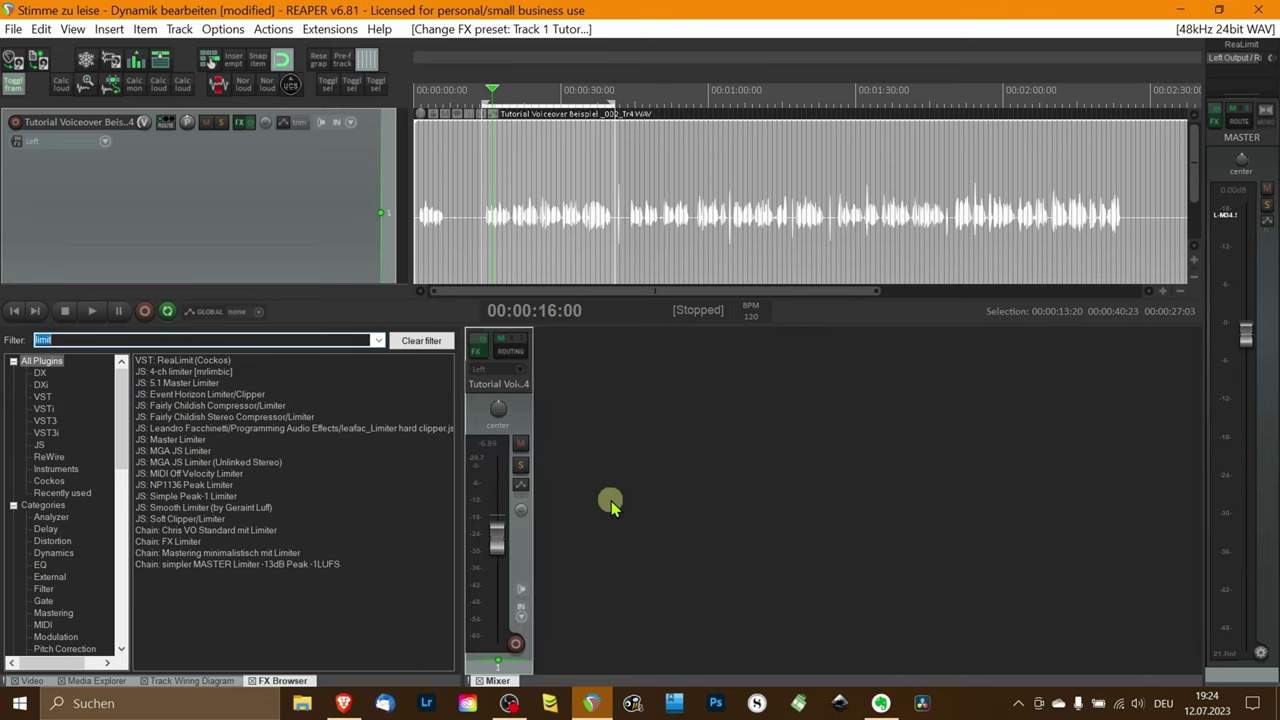
Step: Reset the voiceover track's volume fader to 0.00 dB and end the running screen recording in OBS
double_click(497, 538)
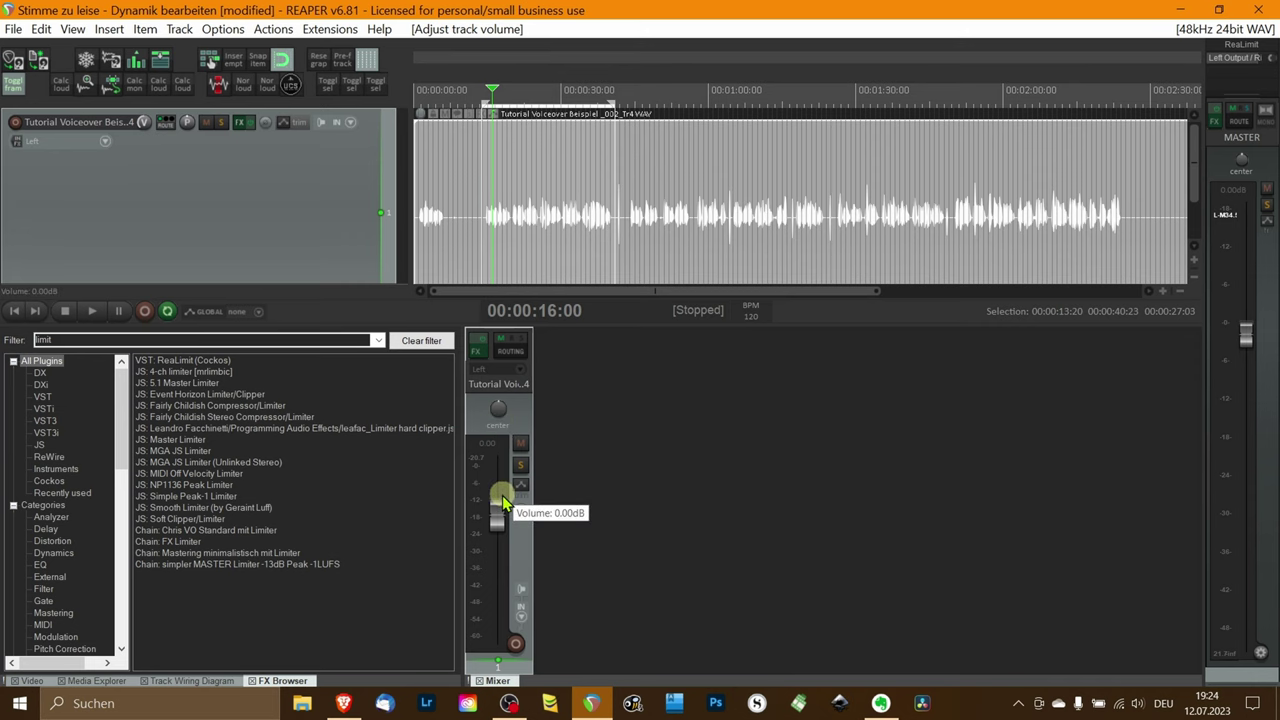
left_click(504, 706)
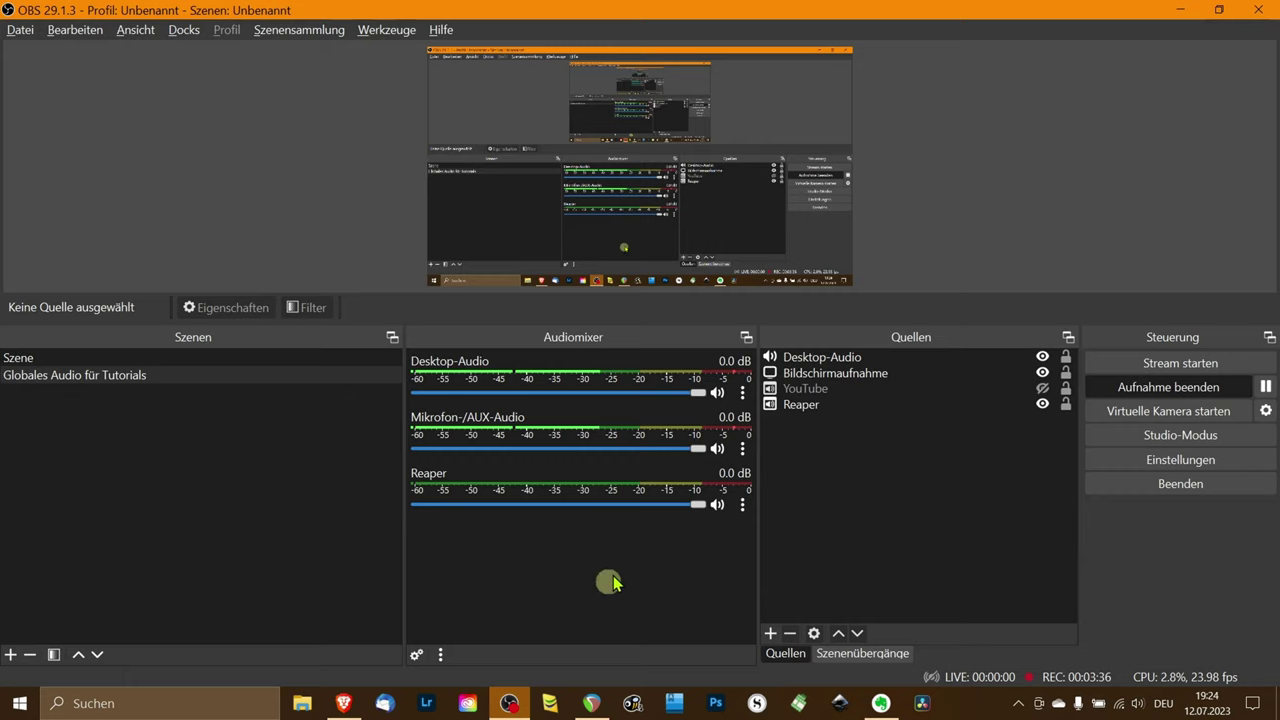
left_click(1143, 389)
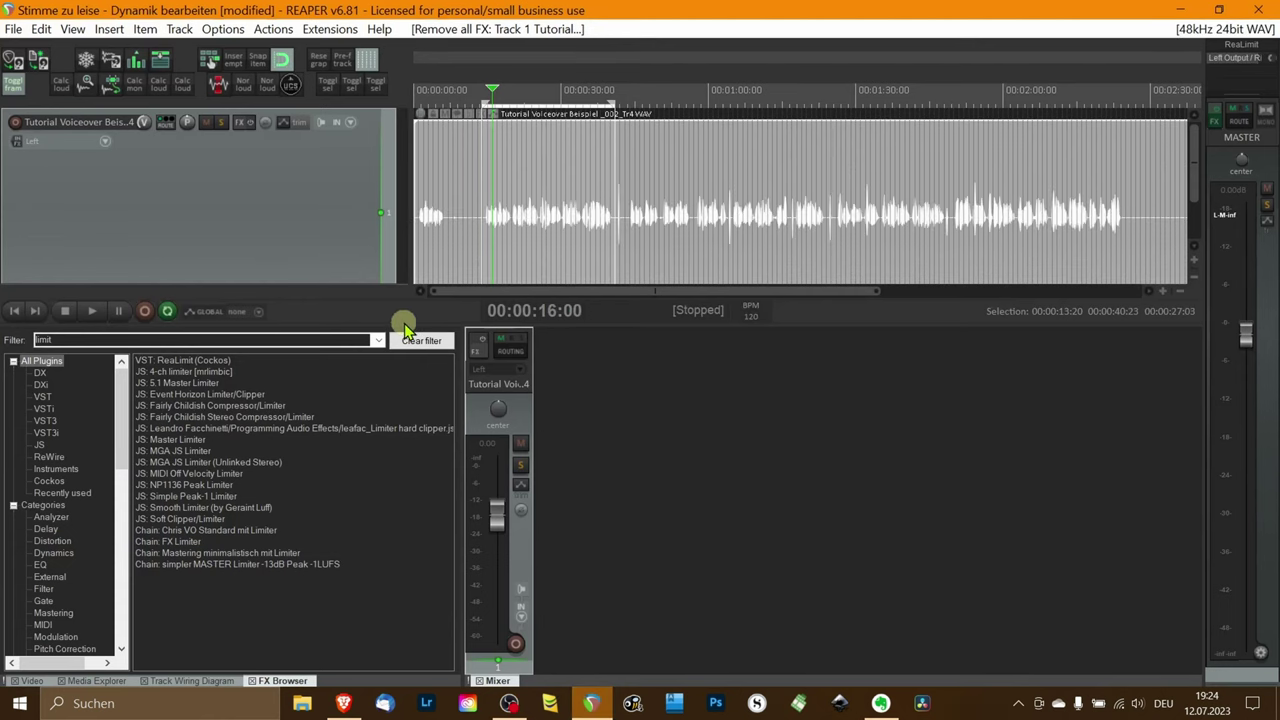
Step: Enlarge the arrange area, play the voiceover from 00:00:14:00 to check its peak level, and stop playback
left_click_drag(404, 323, 403, 395)
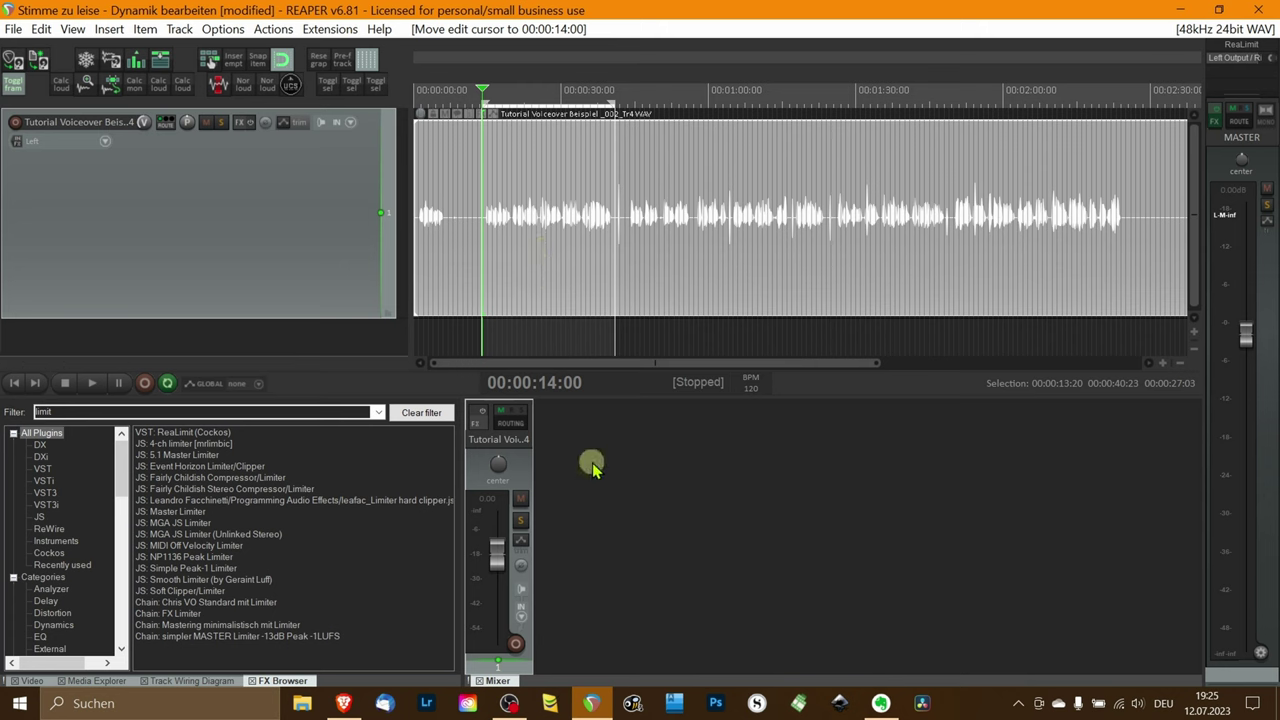
key("space")
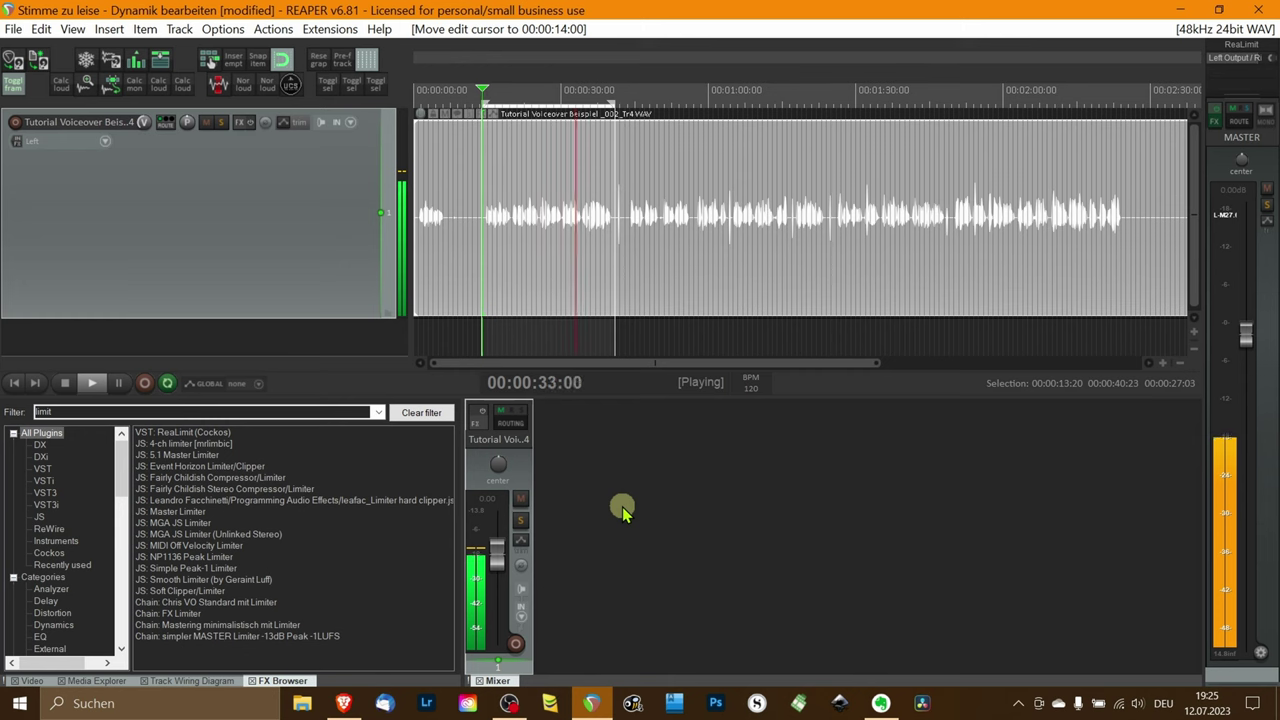
key("space")
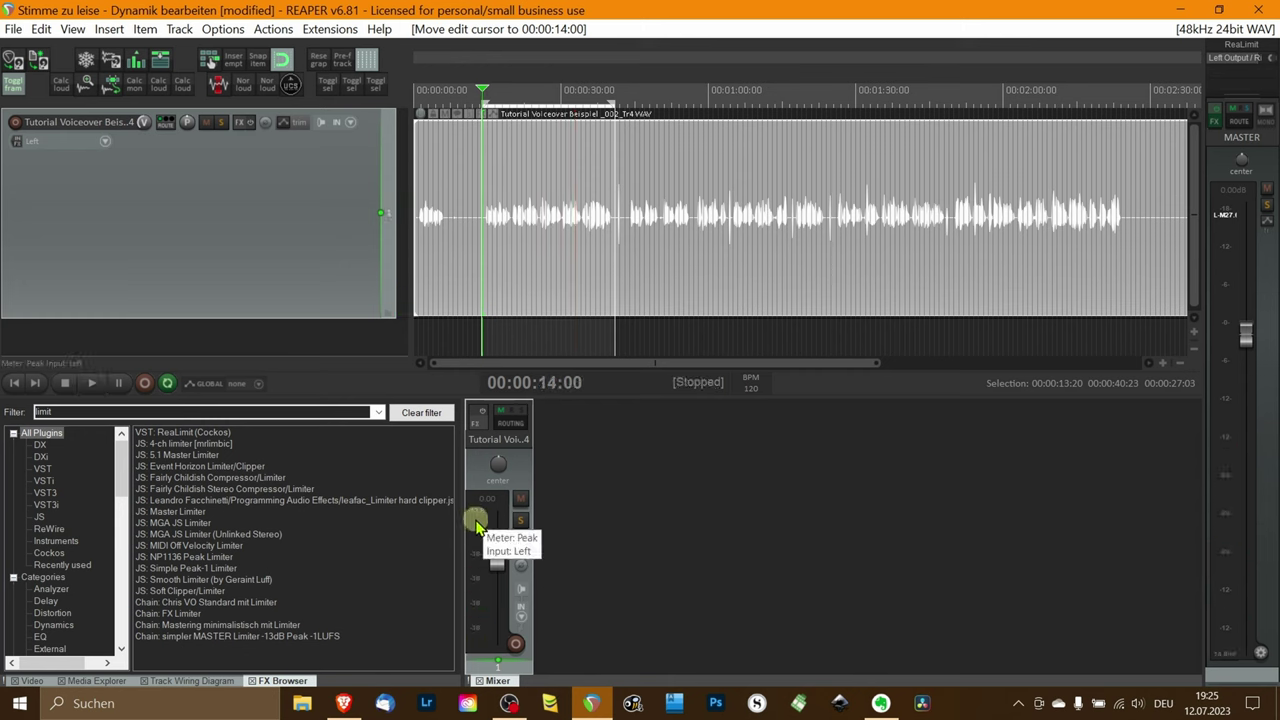
Step: Select Stereo peaks as the meter mode for the voiceover track in the mixer
left_click_drag(488, 563, 488, 538)
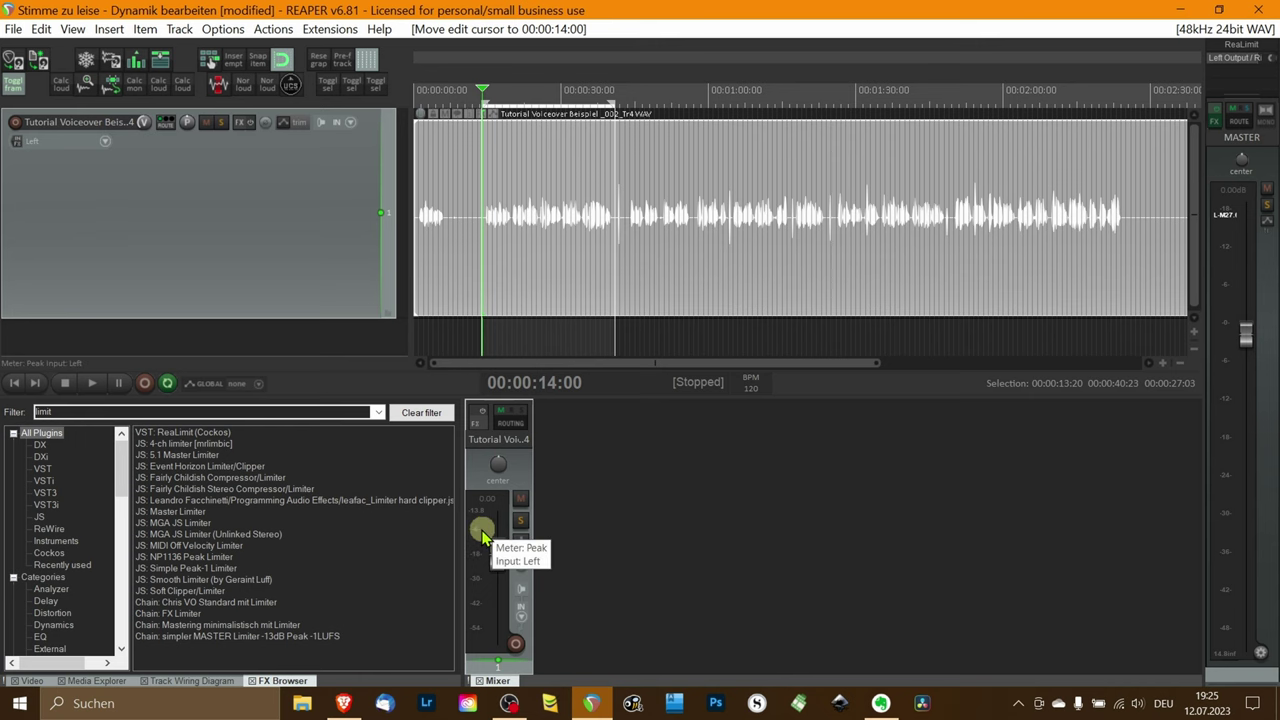
right_click(483, 537)
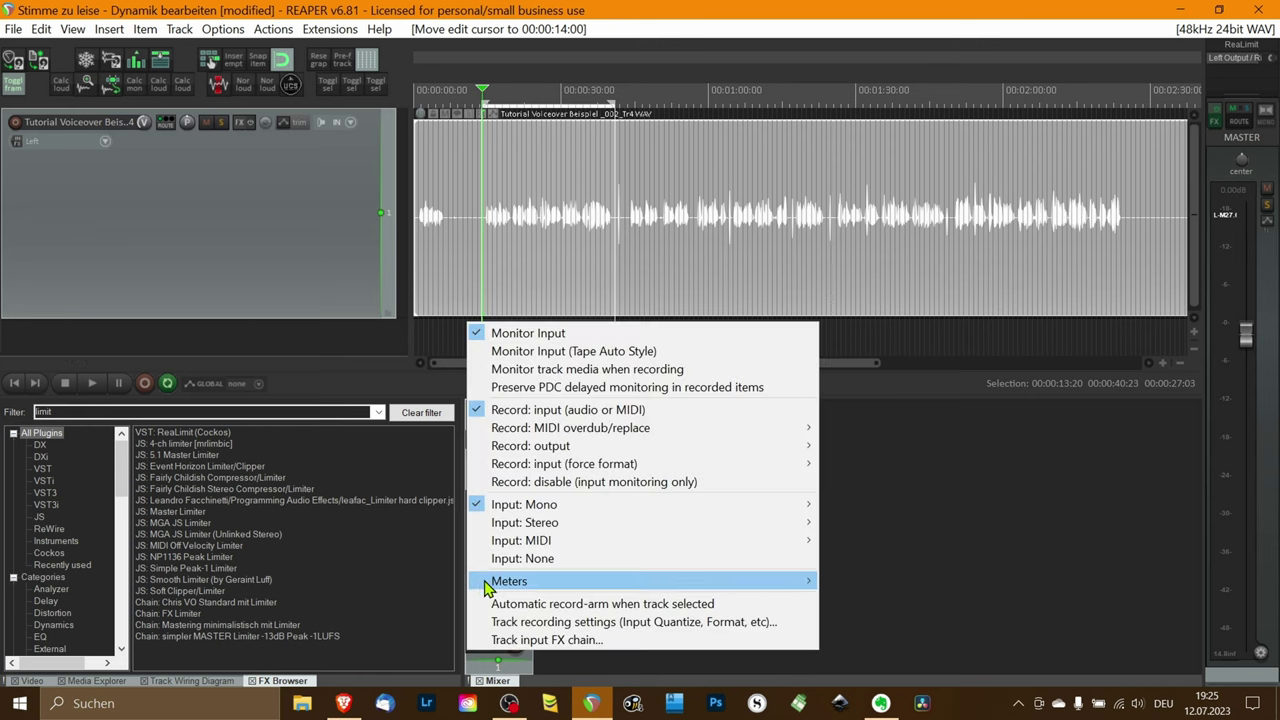
mouse_move(609, 581)
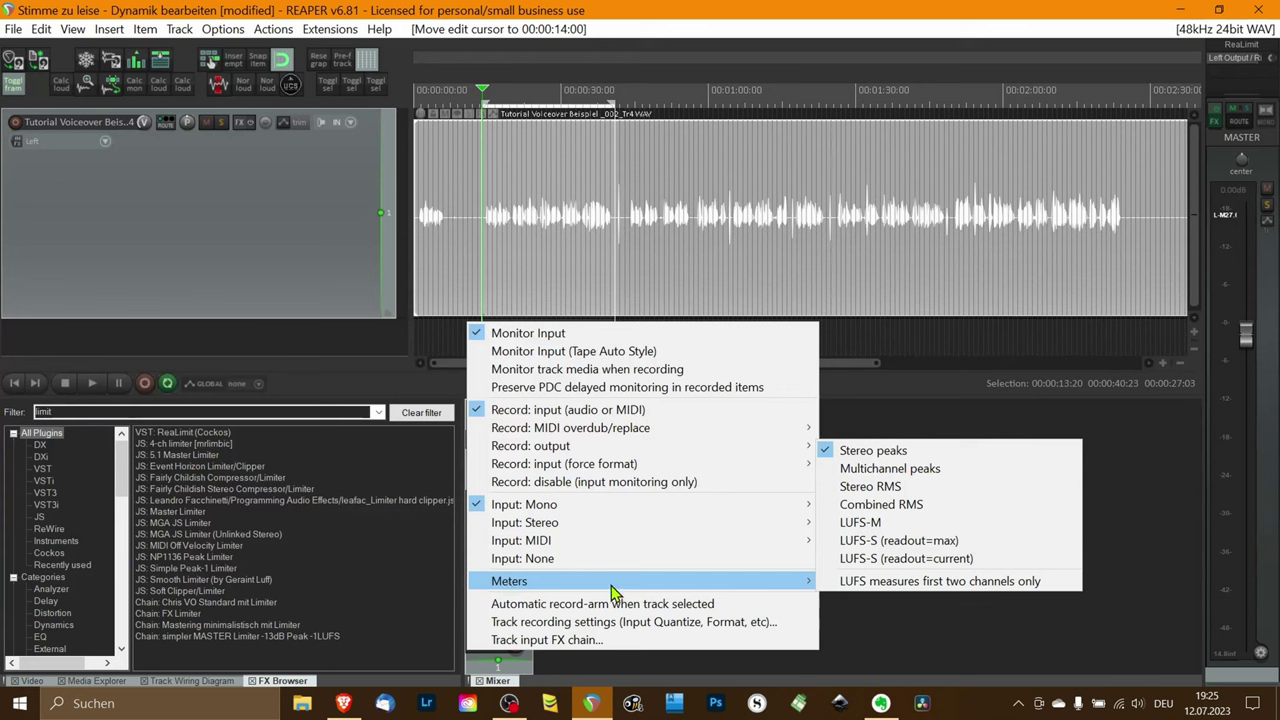
left_click(940, 458)
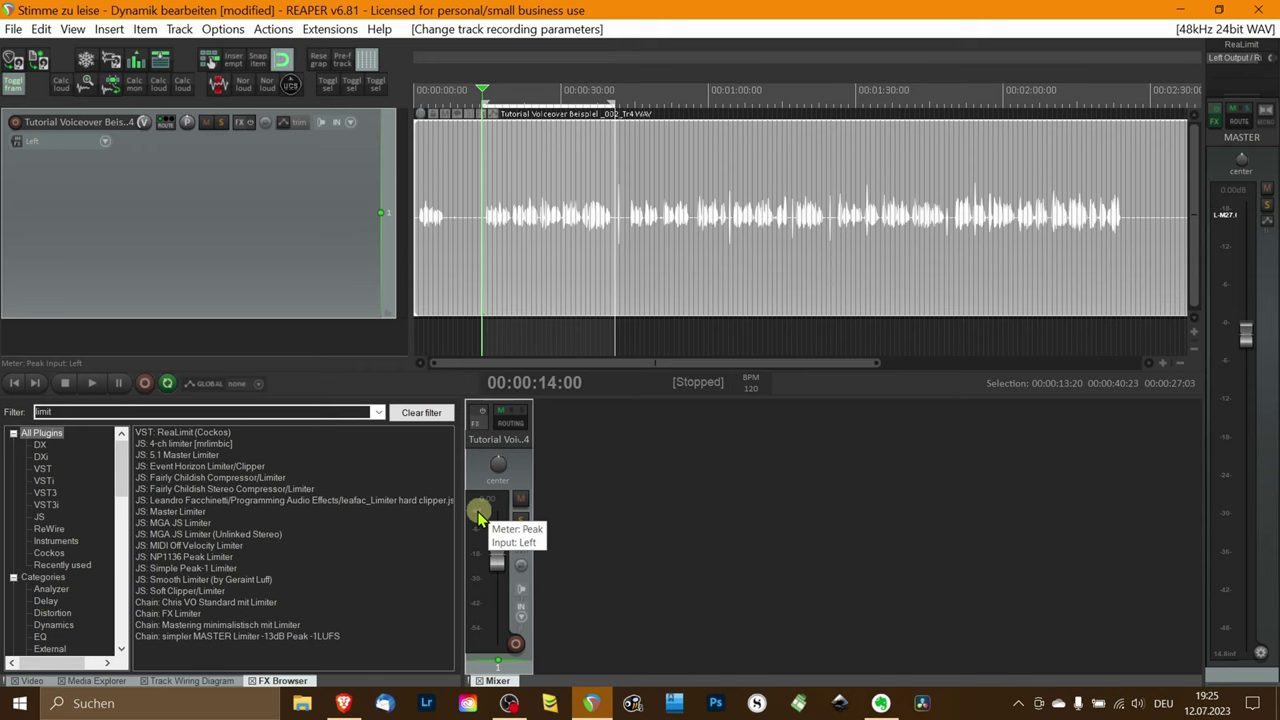
Step: Play the short opening item from 00:00:01:08 to listen to it, and stop playback
scroll(634, 177, "up", 3)
left_click_drag(745, 177, 460, 176)
left_click(440, 105)
key("space")
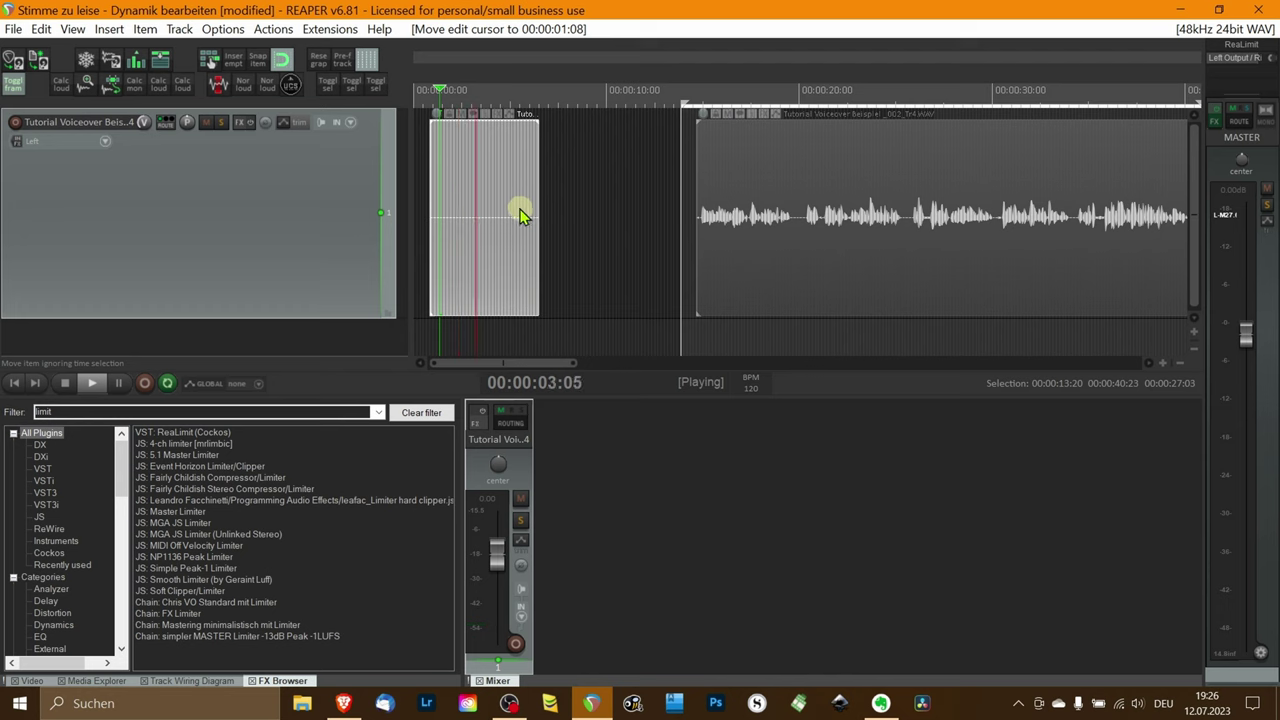
key("space")
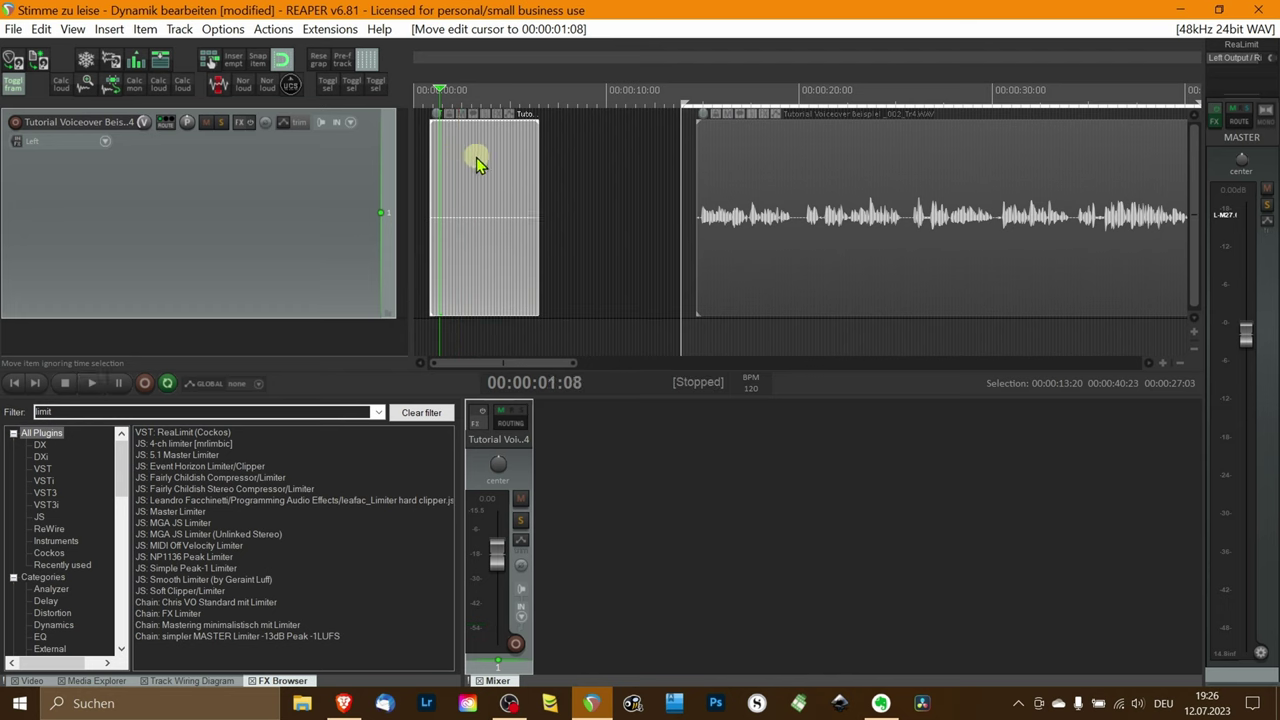
Step: Move the short item to the project start and the long voiceover item to about 7 s, and place the edit cursor at 00:00:09:08
left_click_drag(477, 157, 420, 165)
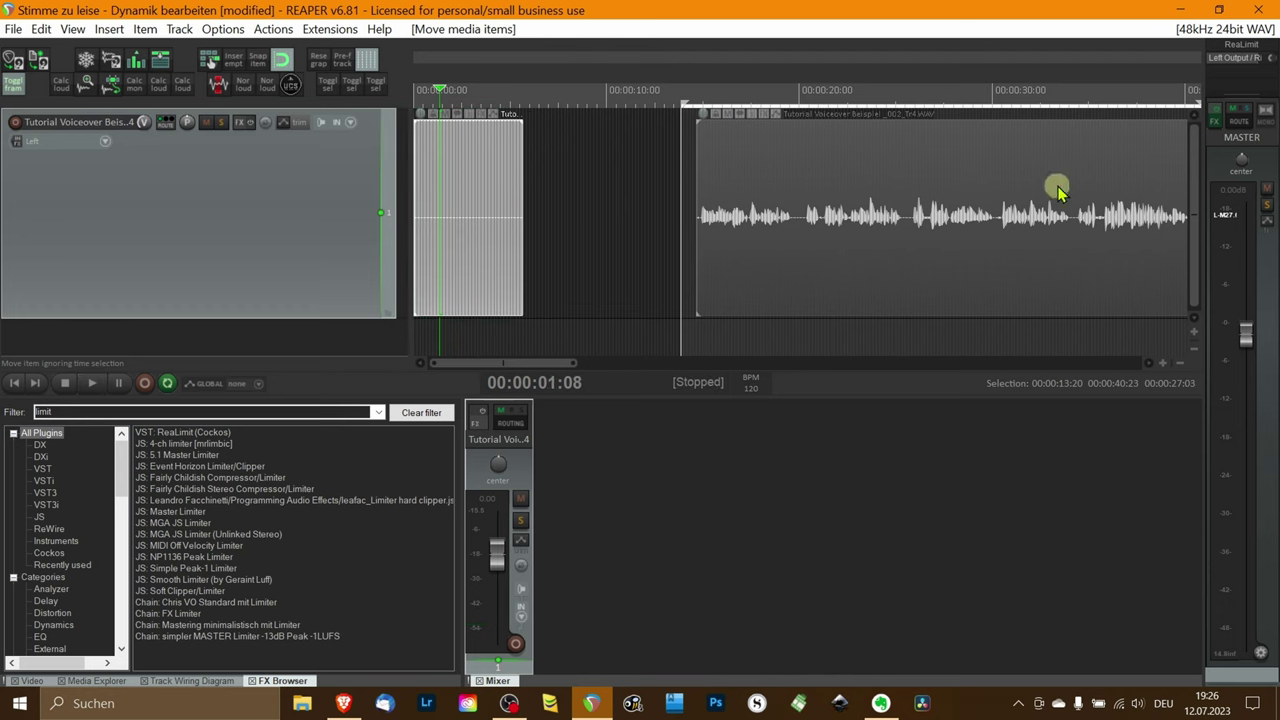
left_click_drag(910, 175, 769, 171)
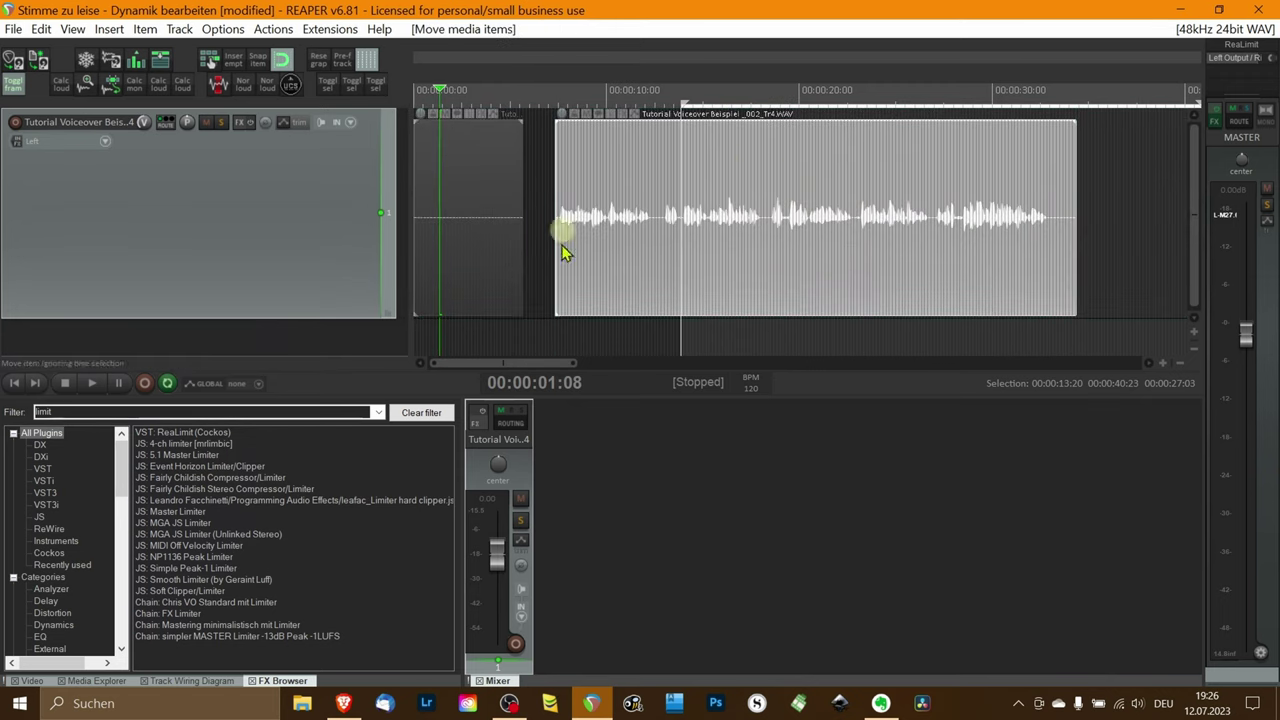
left_click(594, 92)
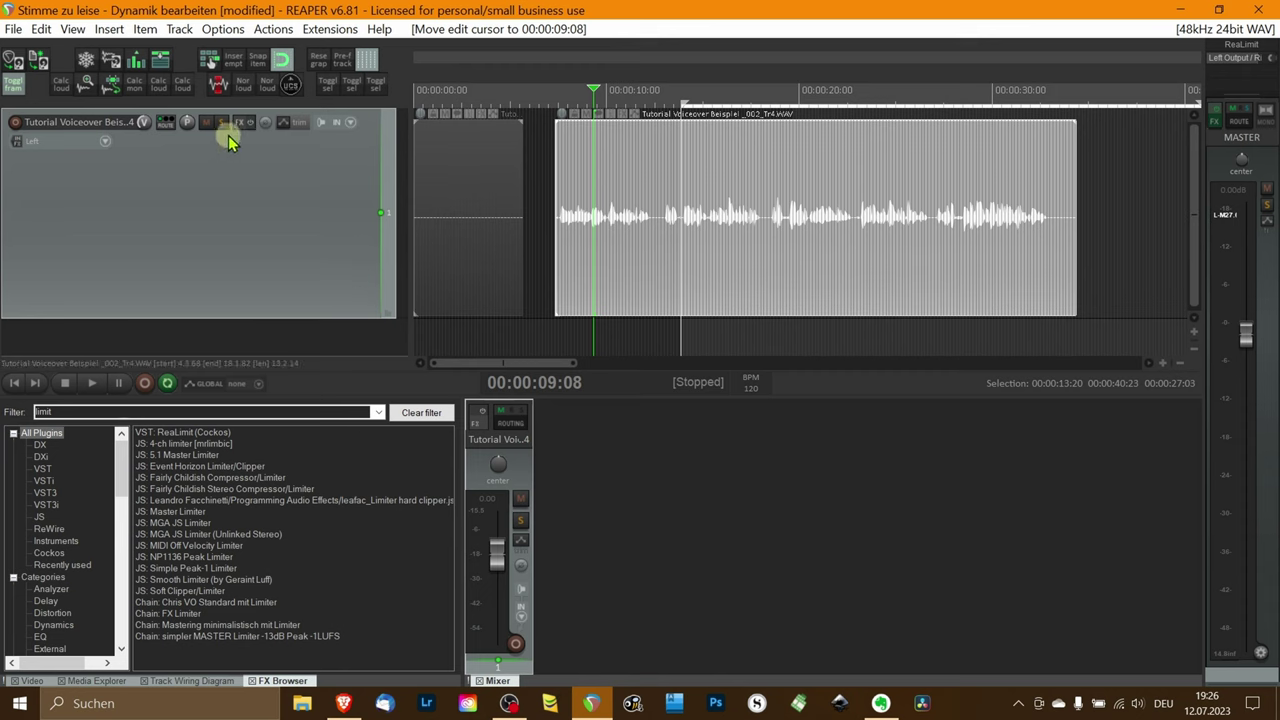
Step: Add ReaLimit (Cockos) to the voiceover track, review its limiter settings and close the FX window
double_click(152, 413)
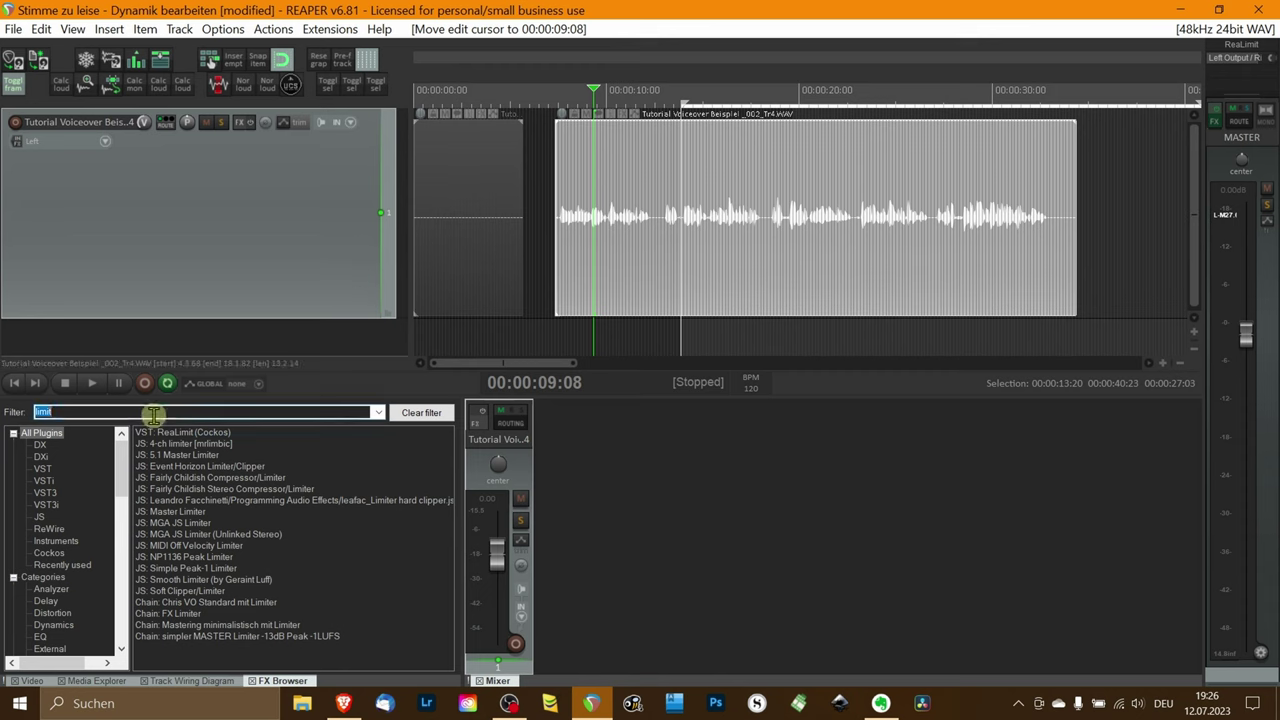
left_click_drag(210, 437, 283, 226)
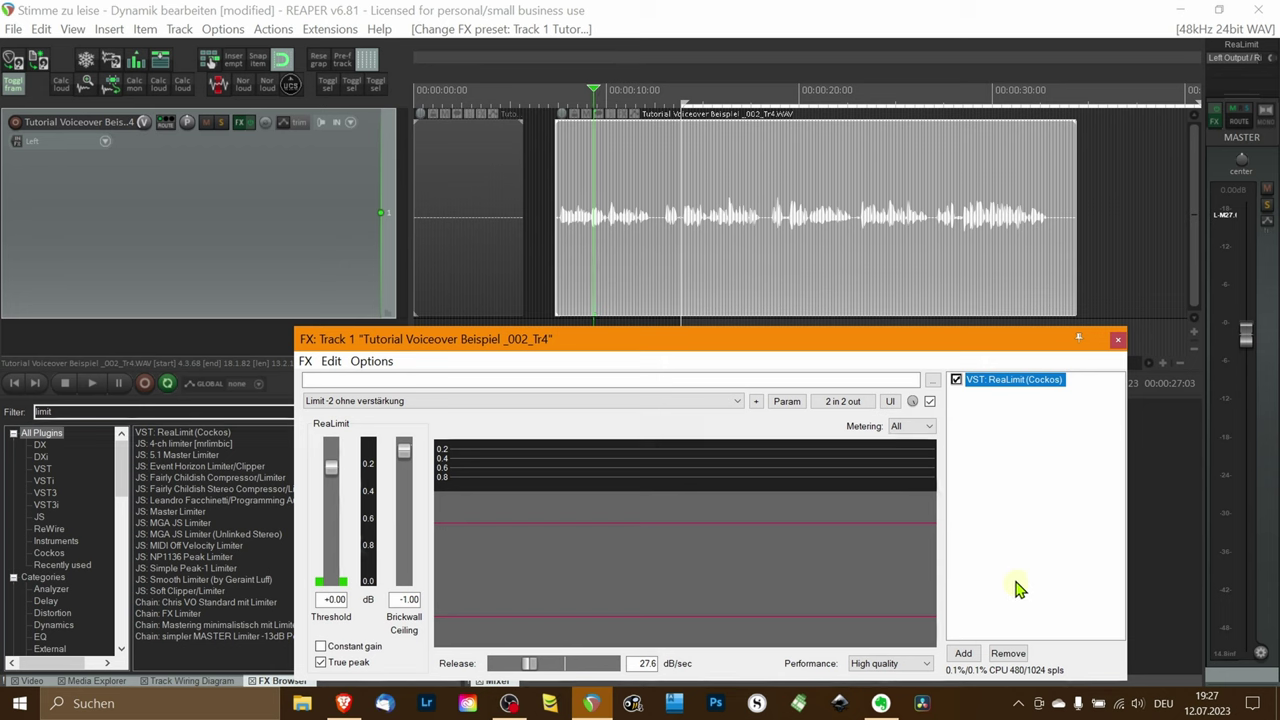
left_click(1118, 342)
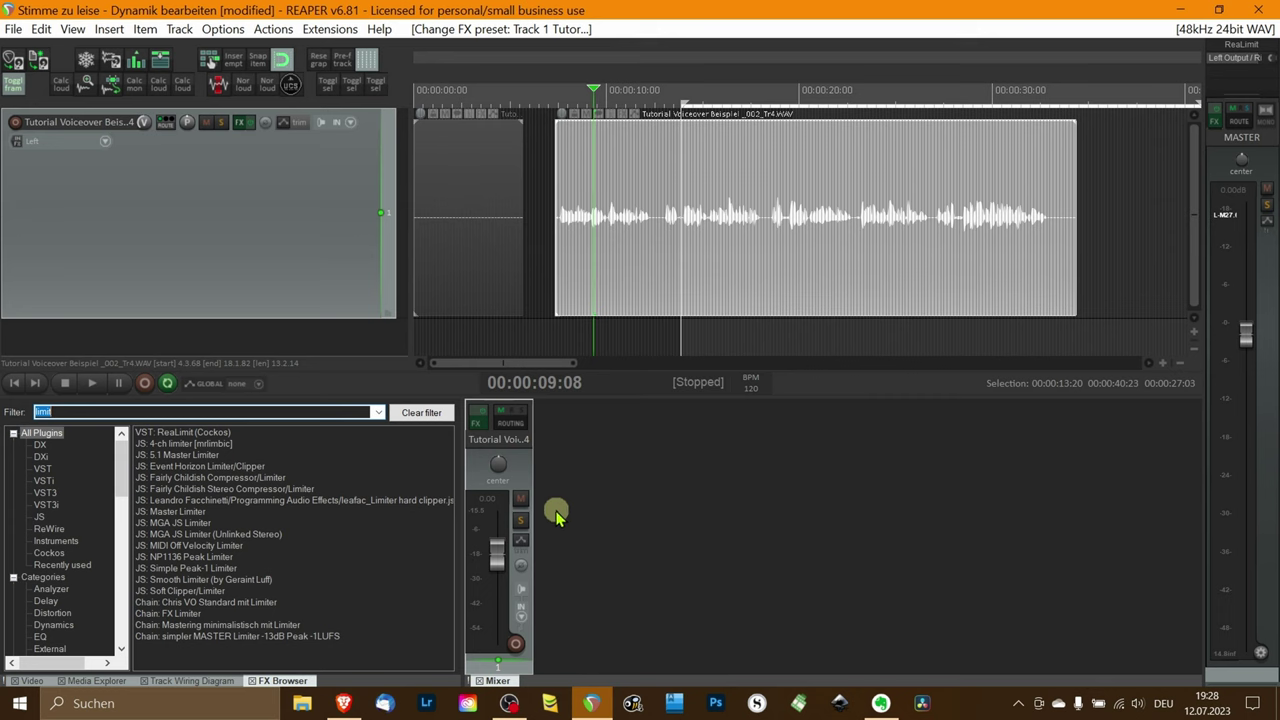
key("Return")
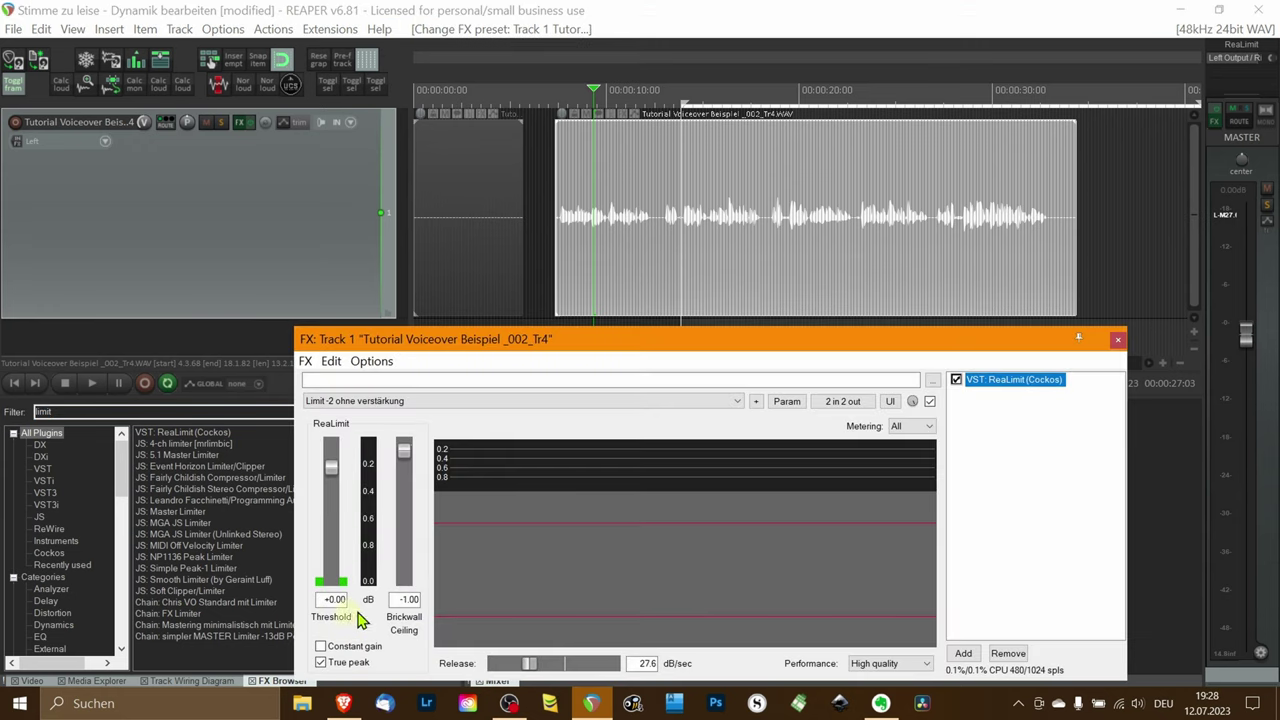
left_click(1118, 340)
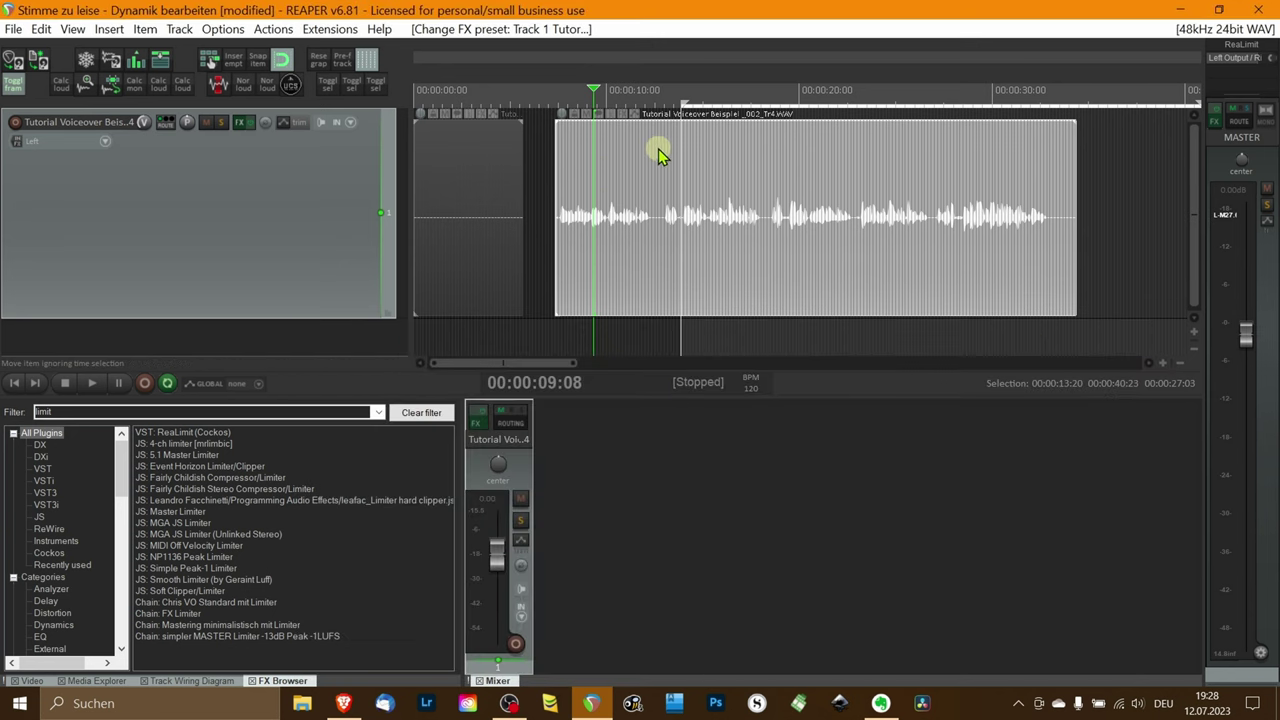
Step: Nudge the long voiceover item slightly earlier, and add mvMeter2 (VST3) ahead of ReaLimit using the FX filter "mv"
left_click_drag(633, 185, 619, 187)
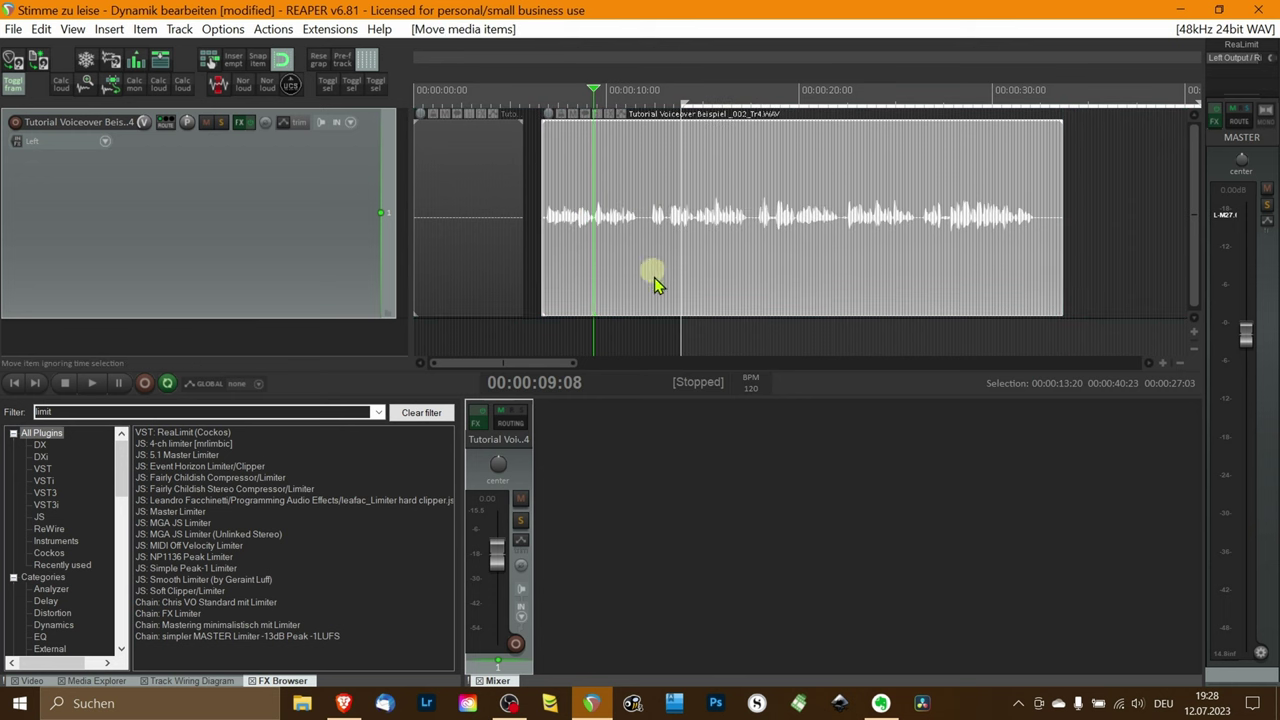
left_click(80, 412)
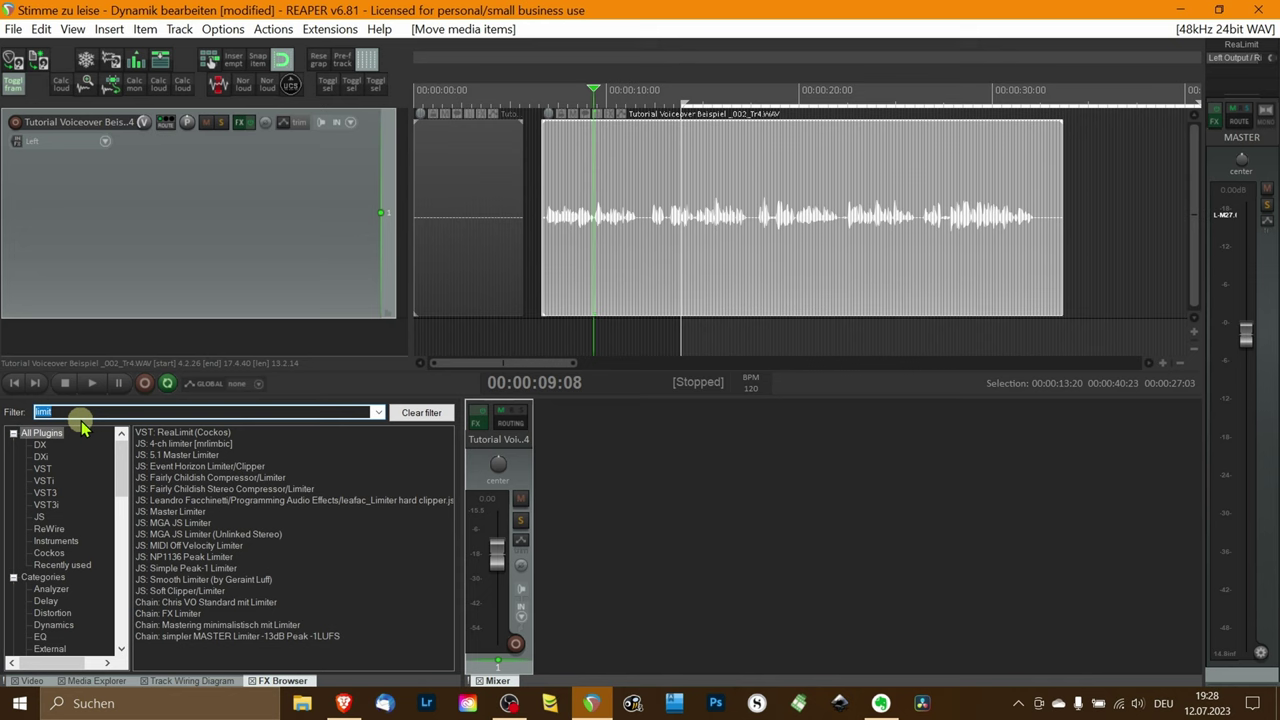
type("mv")
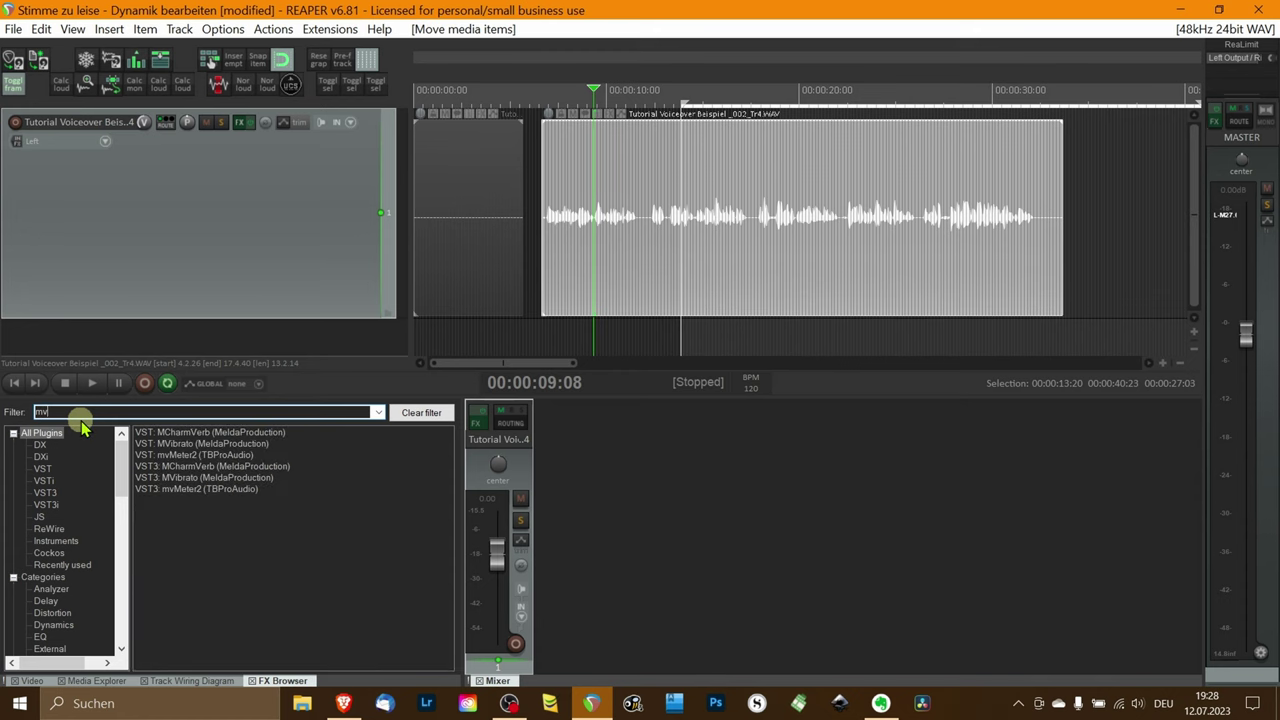
left_click(194, 490)
left_click_drag(194, 492, 822, 315)
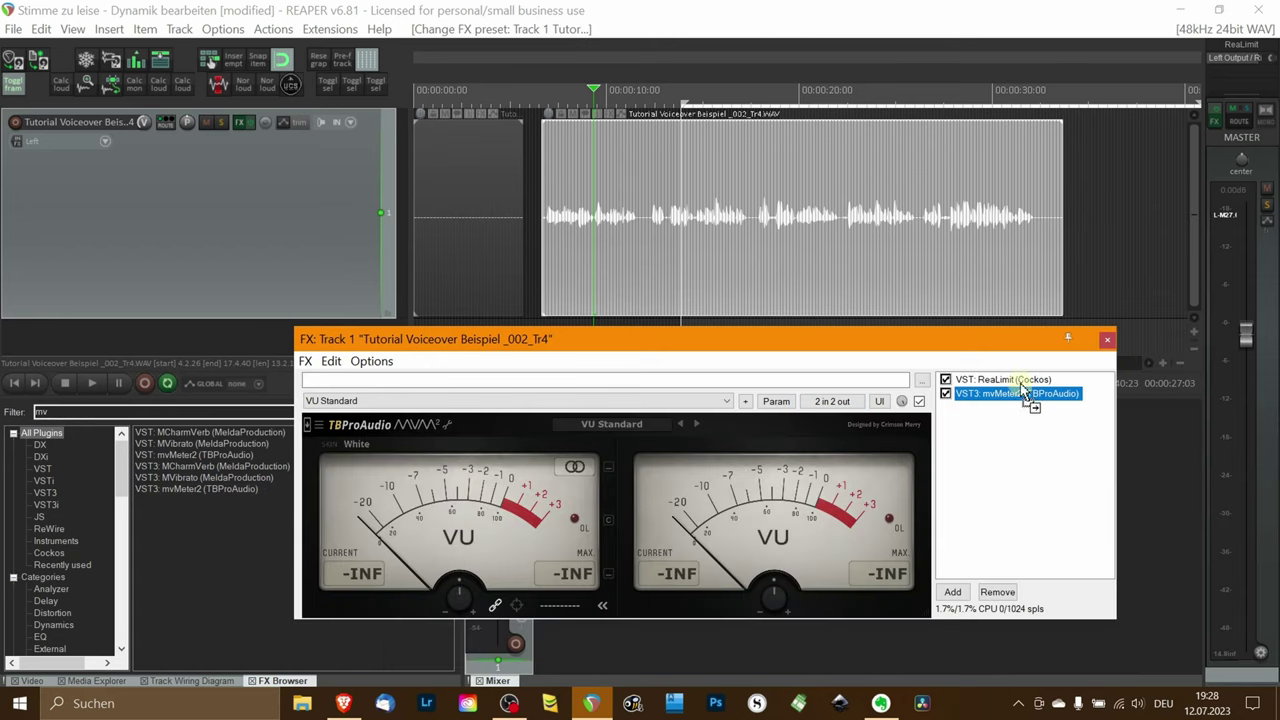
left_click_drag(1018, 379, 1018, 381)
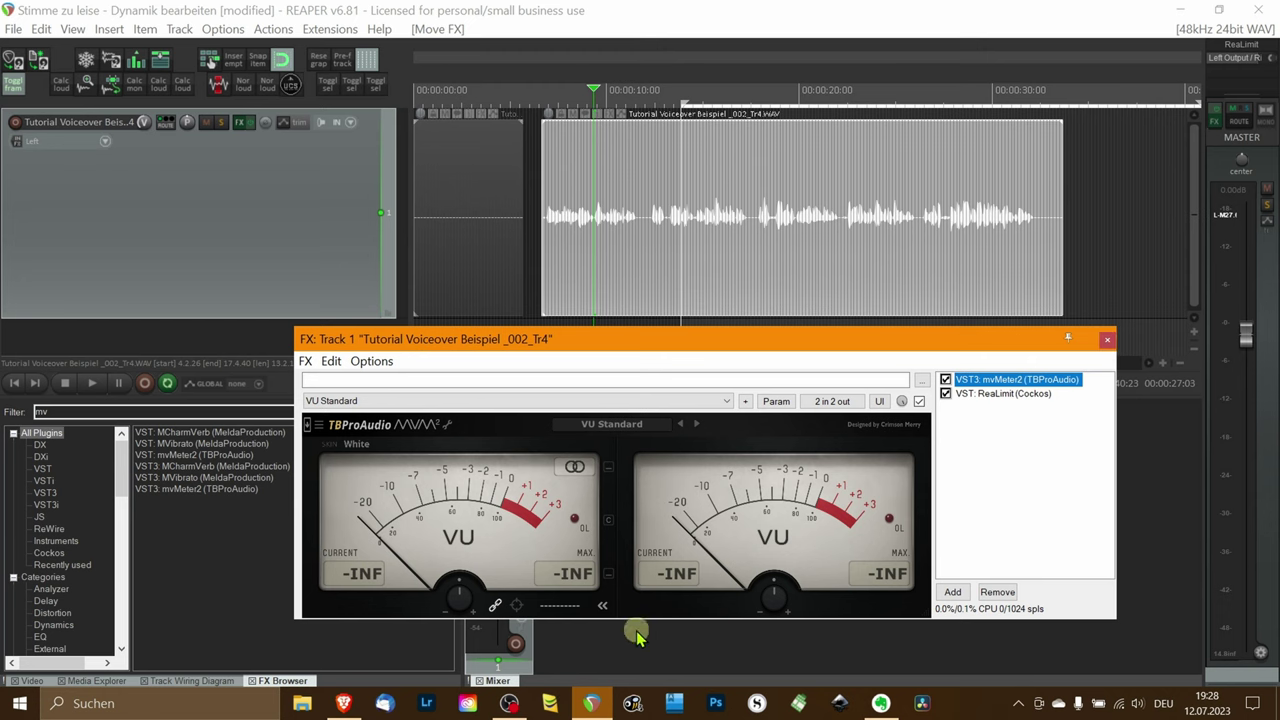
Step: Reduce mvMeter2 to a single VU display, reposition the FX window and open the meter's preset list
left_click(602, 608)
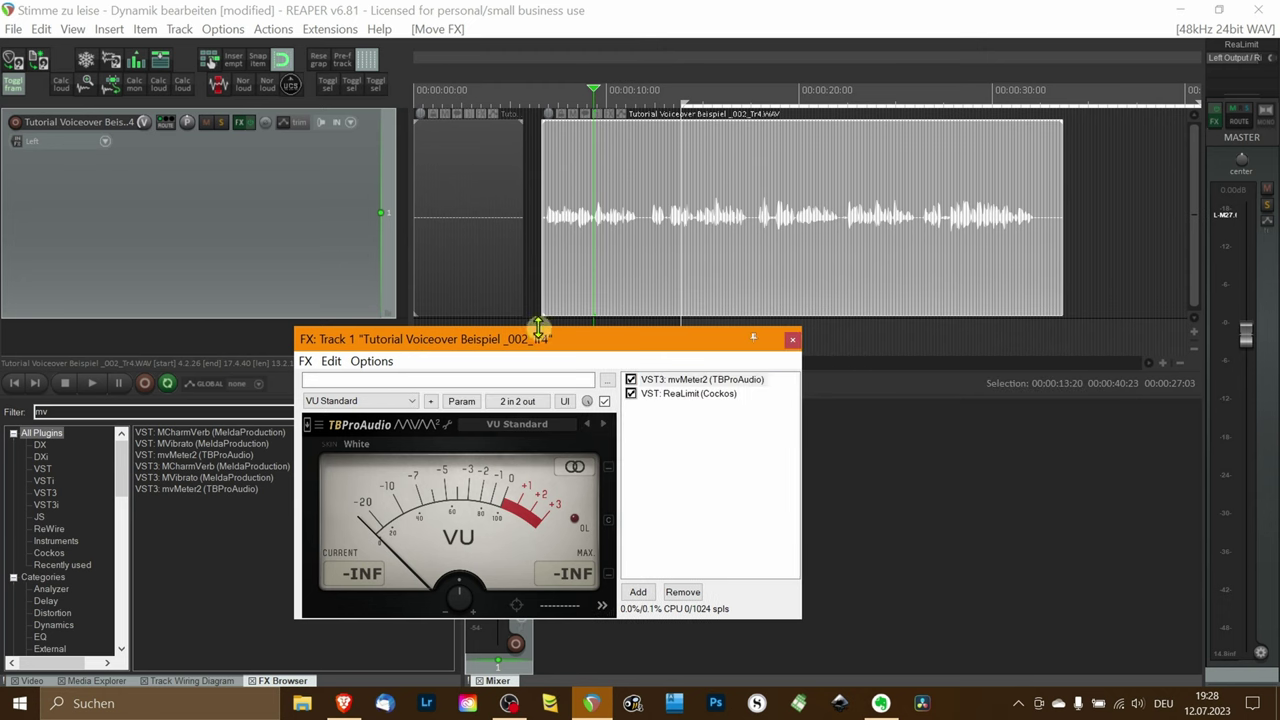
left_click_drag(543, 344, 629, 317)
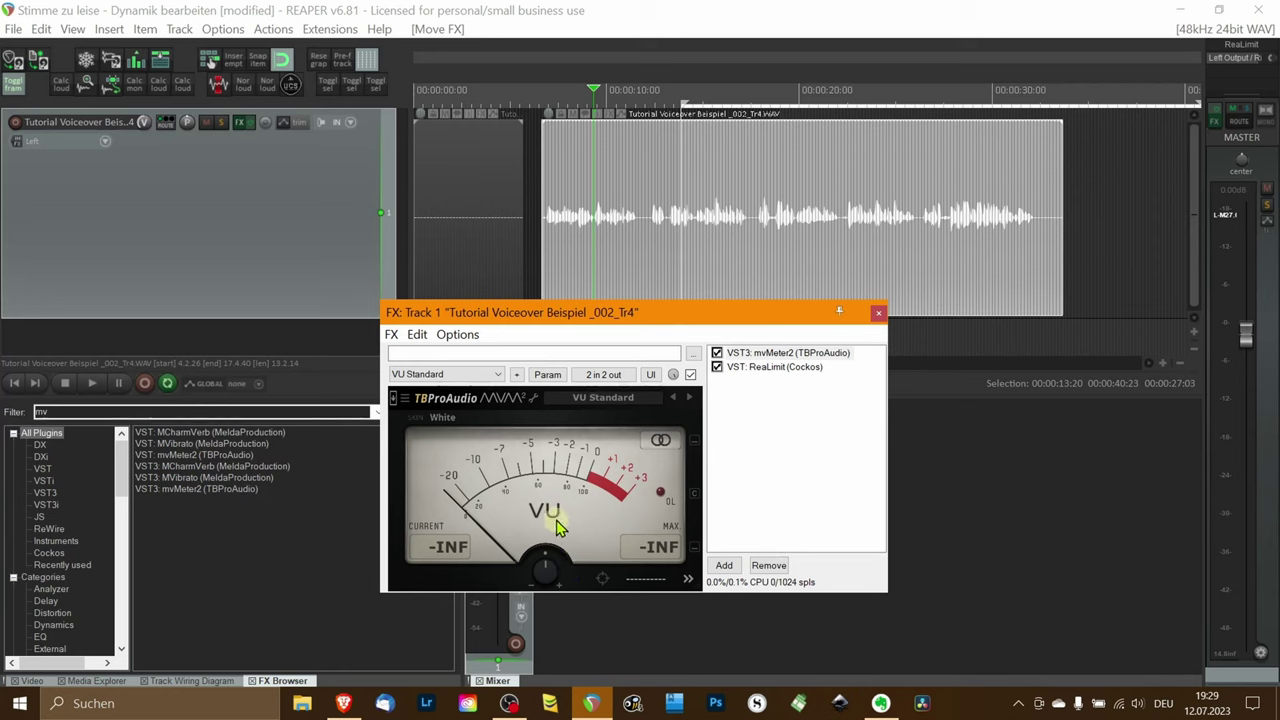
left_click(620, 405)
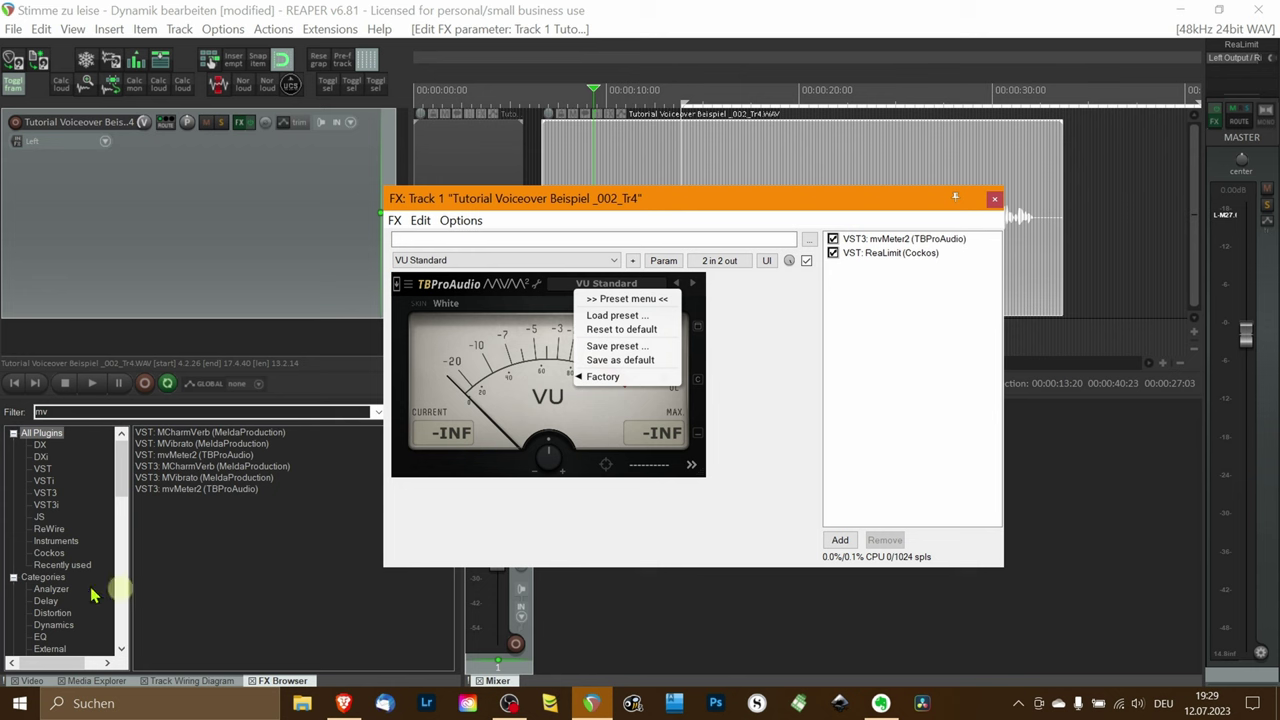
Step: Filter the FX list for "vu", add VU Meter (ZenoMOD), view its preferences and return to mvMeter2
left_click(82, 411)
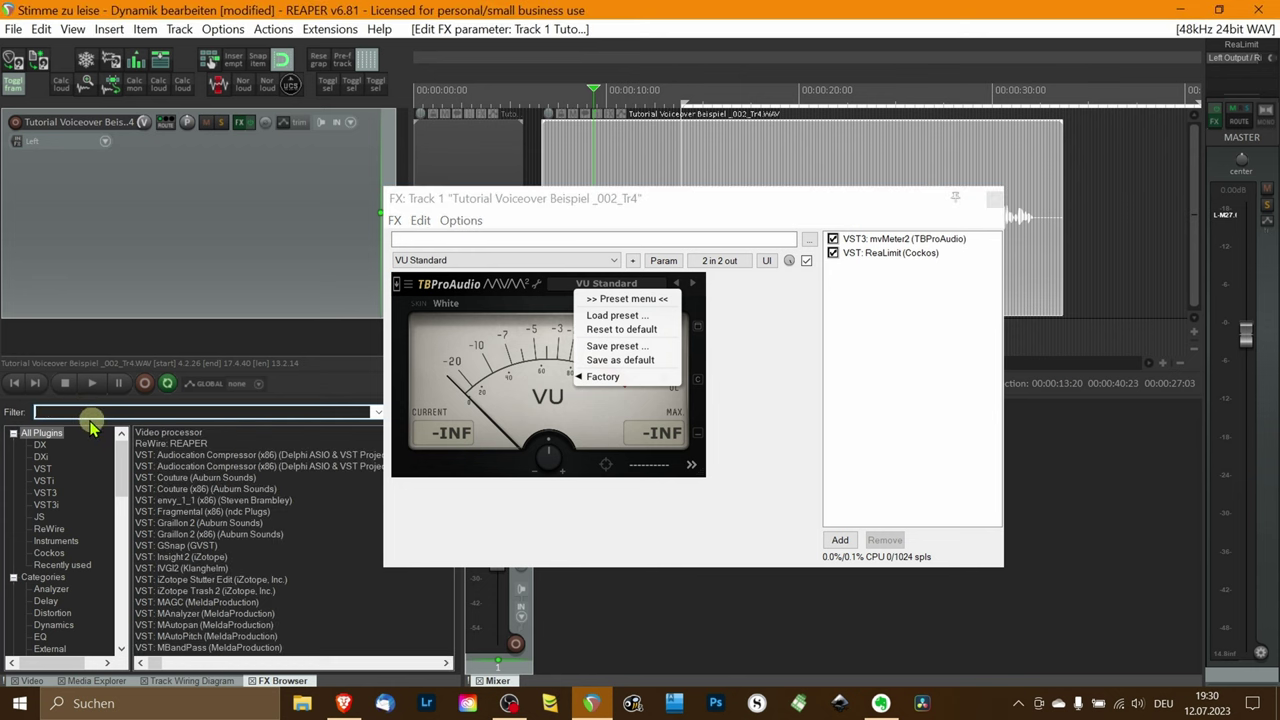
type("v")
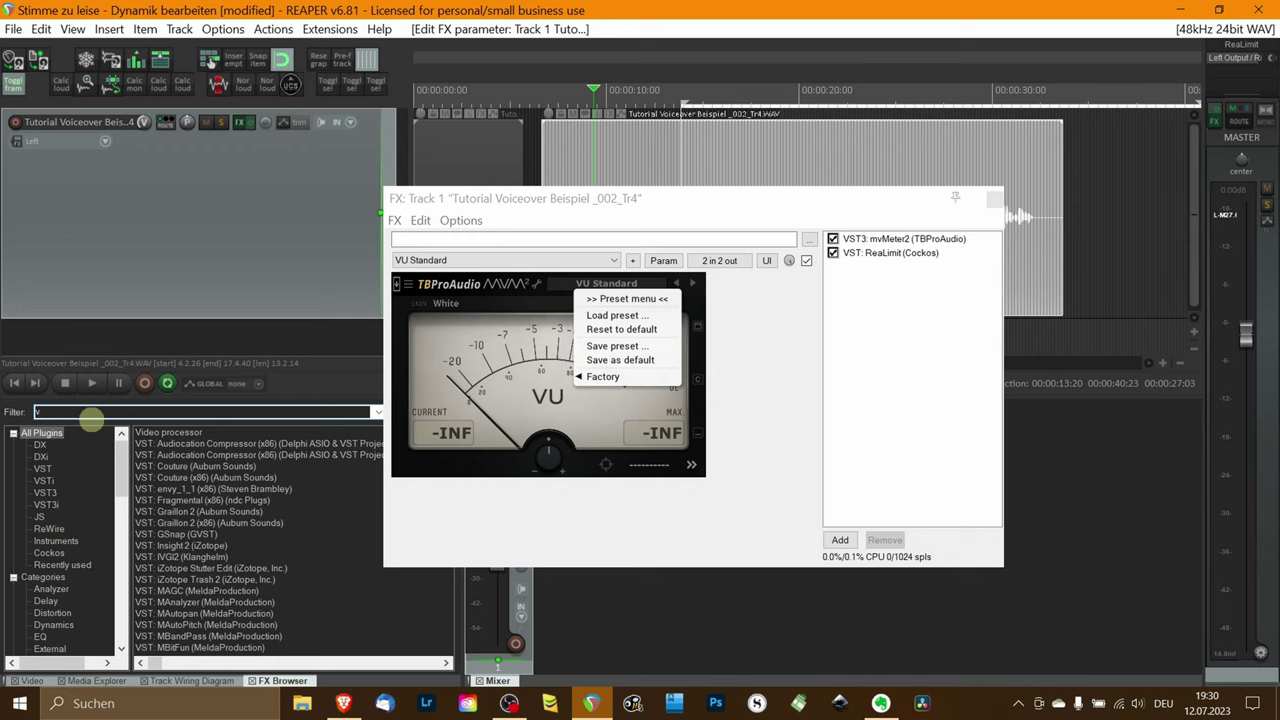
type("u")
key("Return")
left_click(815, 426)
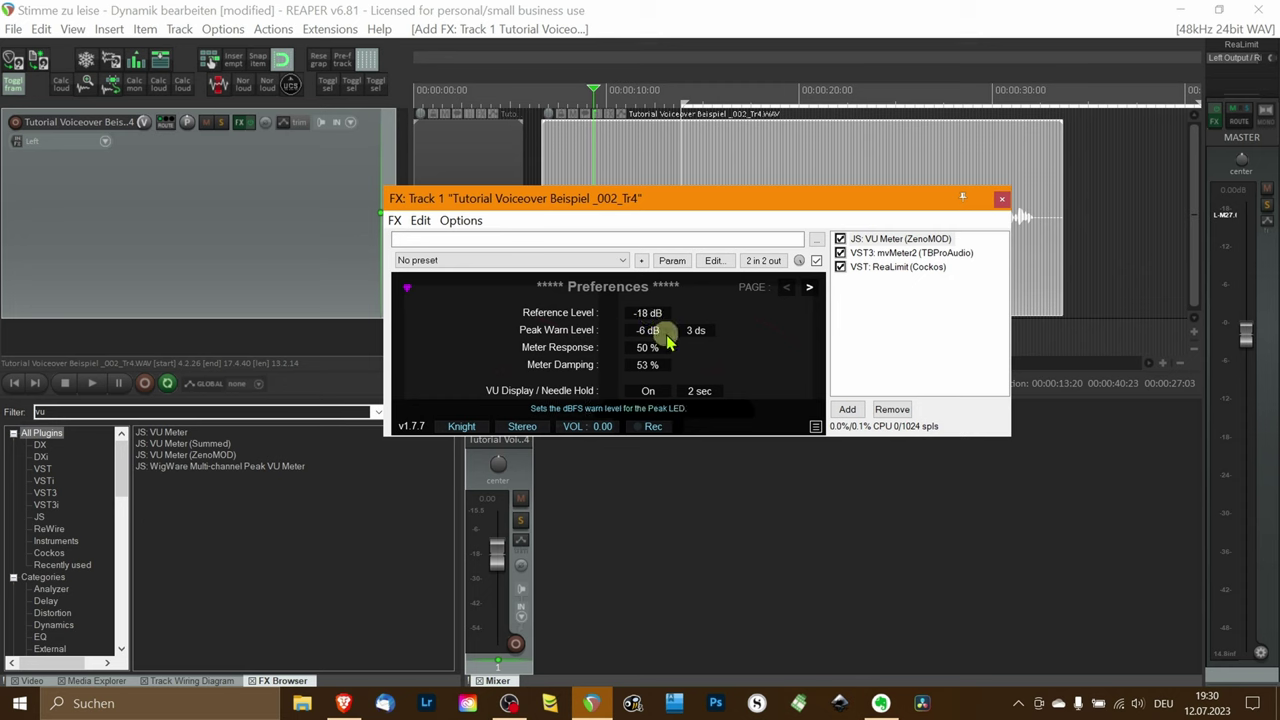
left_click(931, 254)
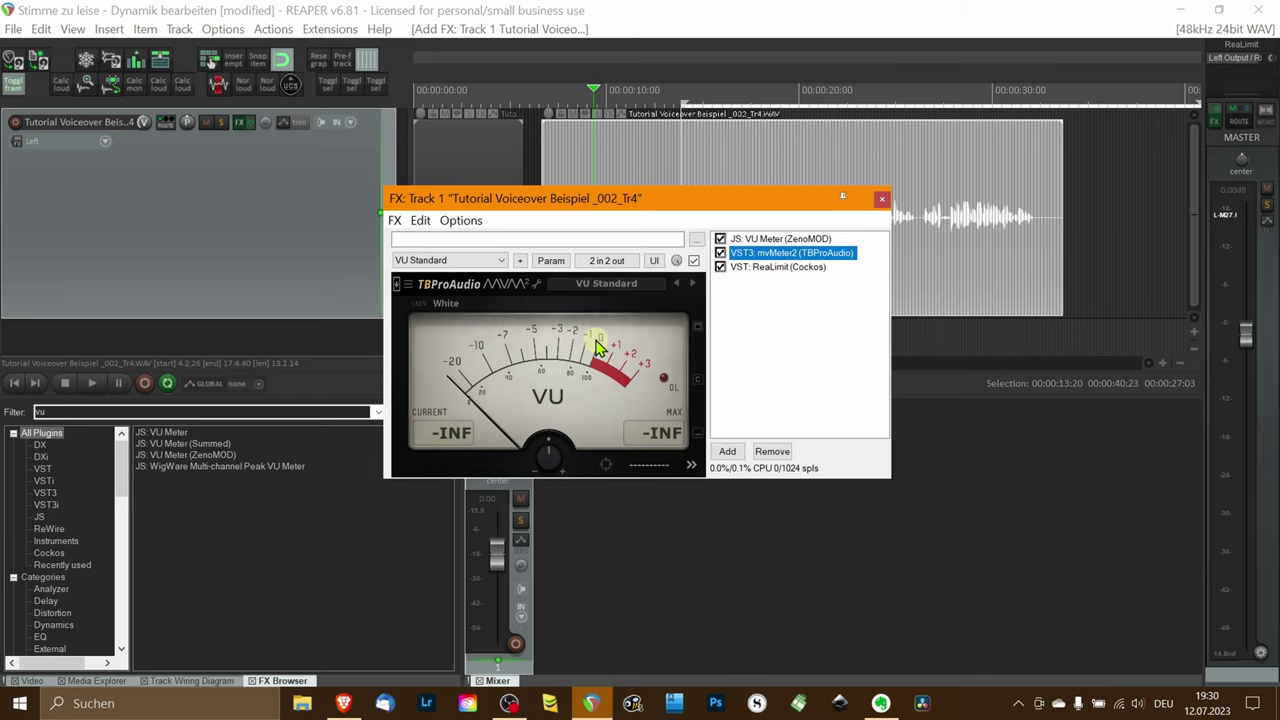
Step: Set a time selection from 00:00:08:04 to 00:00:31:23 and play the voiceover with mvMeter2 in view
left_click_drag(749, 208, 872, 372)
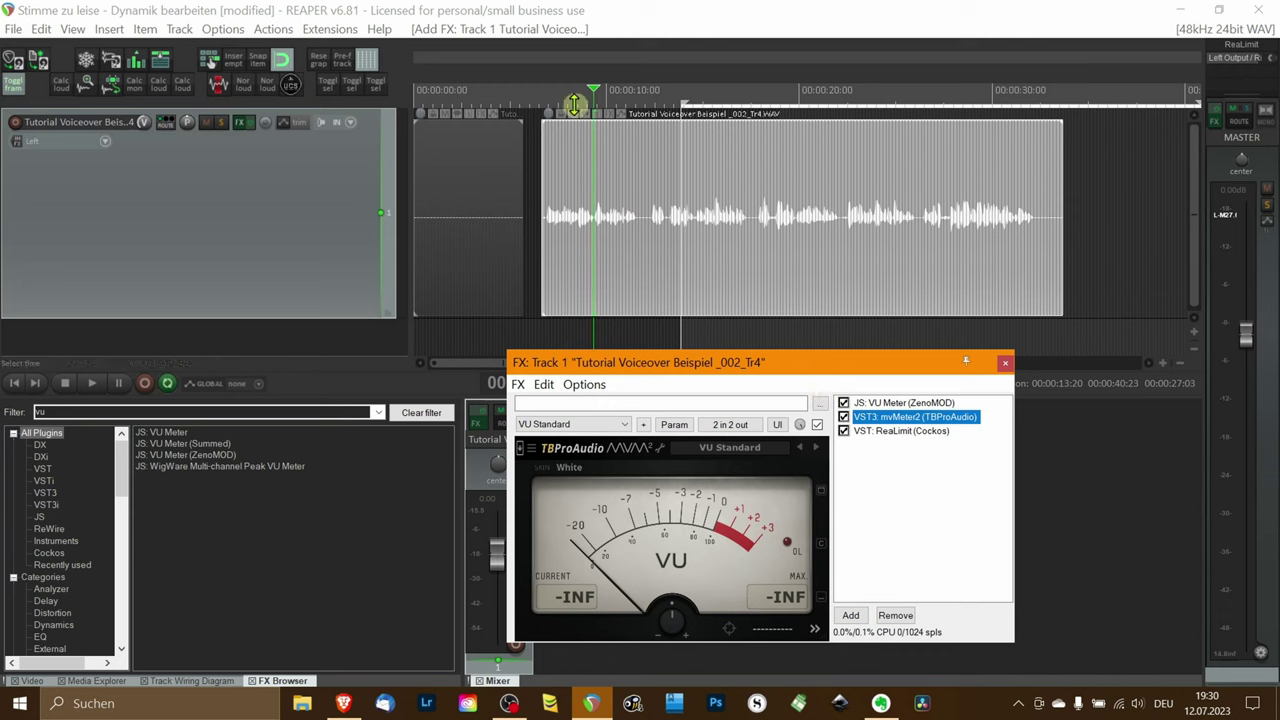
left_click_drag(588, 98, 1030, 128)
key("space")
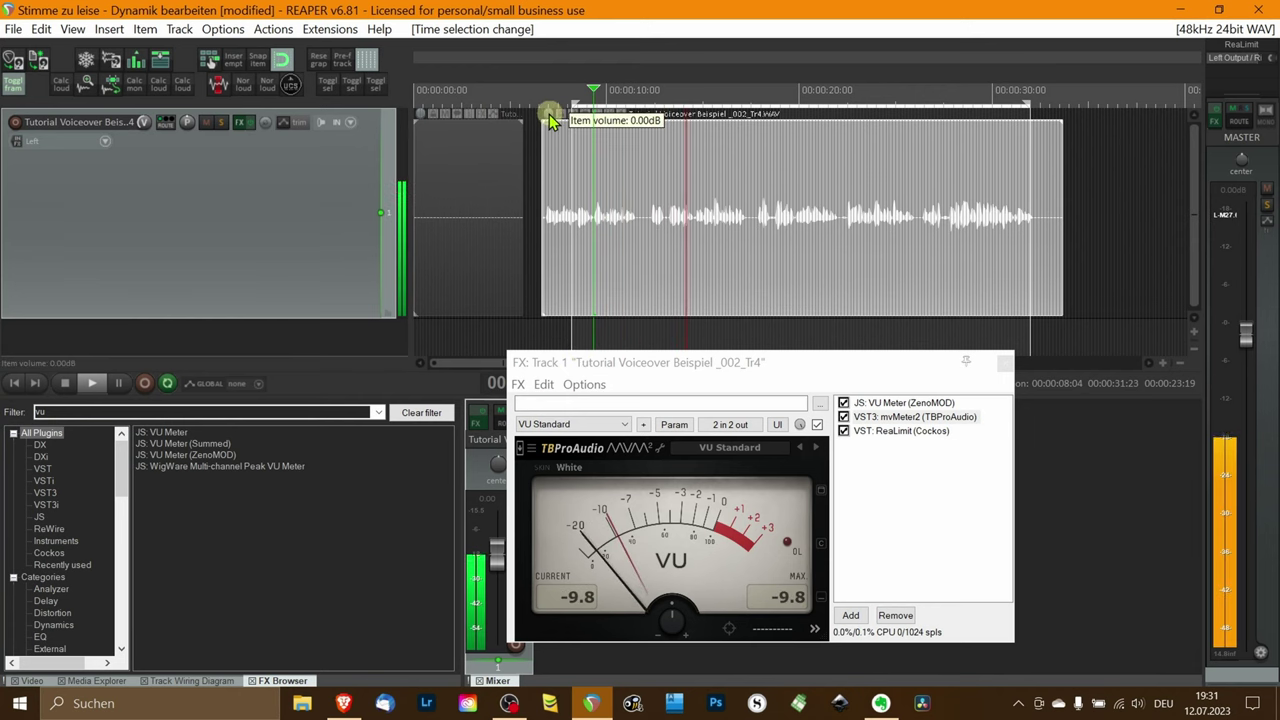
Step: Try raising the voiceover item's volume to +12.2 dB while checking mvMeter2, and reset the item volume
left_click_drag(548, 112, 538, 30)
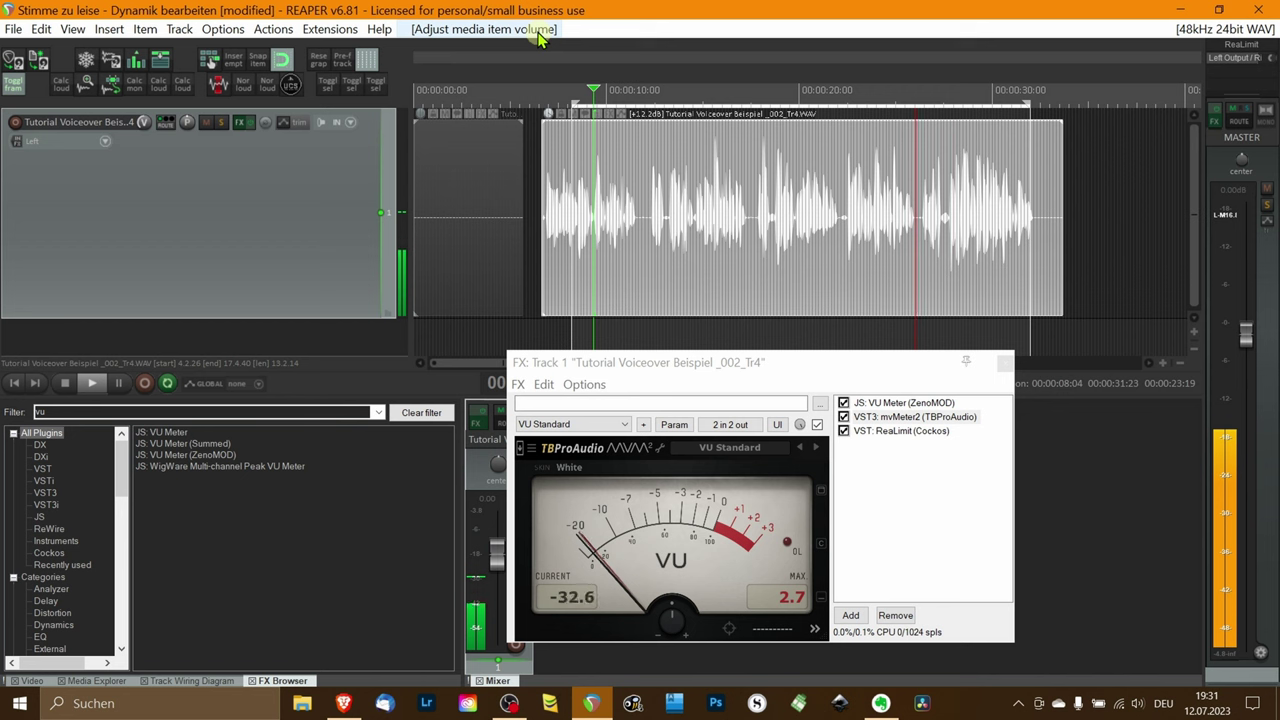
mouse_move(553, 116)
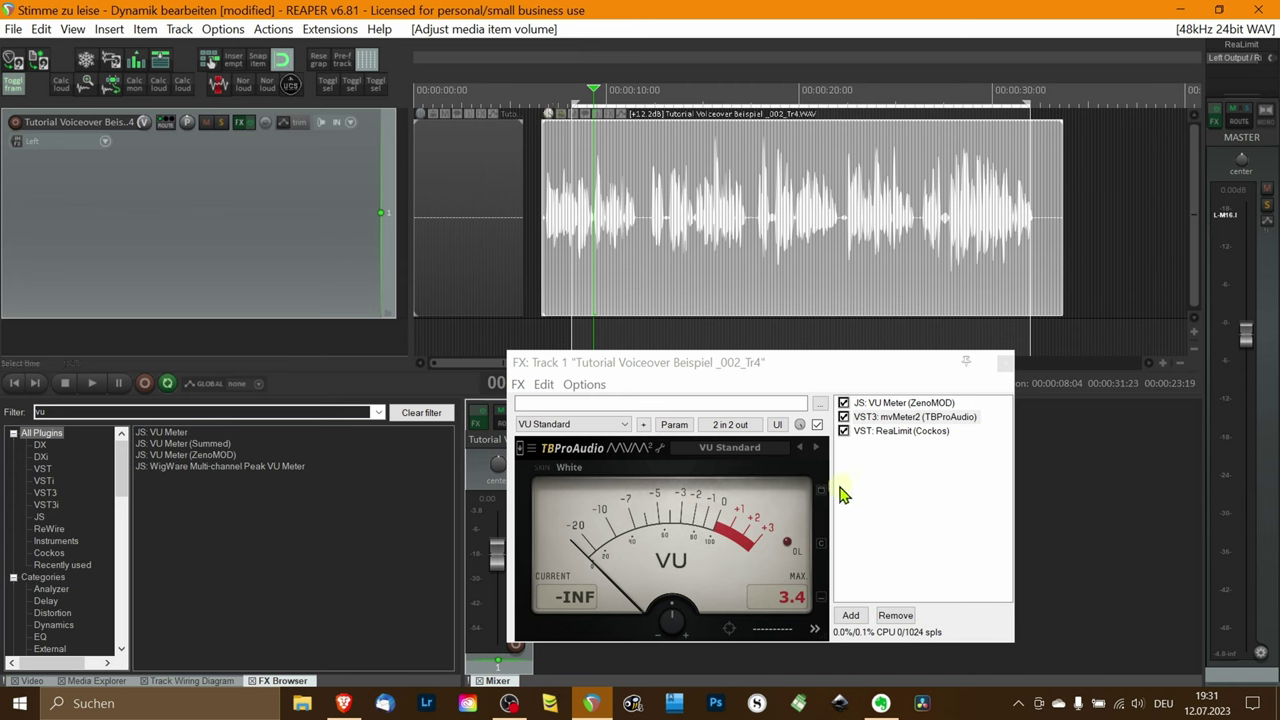
double_click(556, 120)
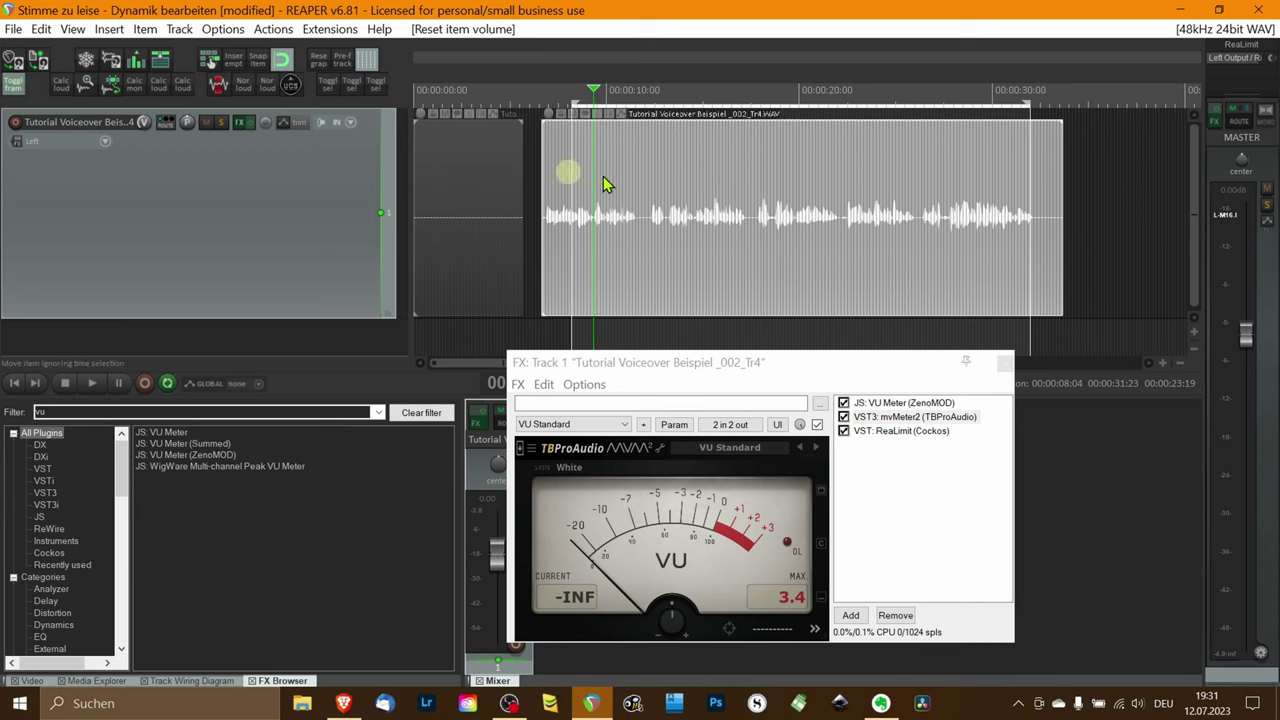
Step: Normalize the voiceover item's loudness to 0 LU, play it from 00:00:13:08 to check the VU level, and stop playback
left_click(670, 200)
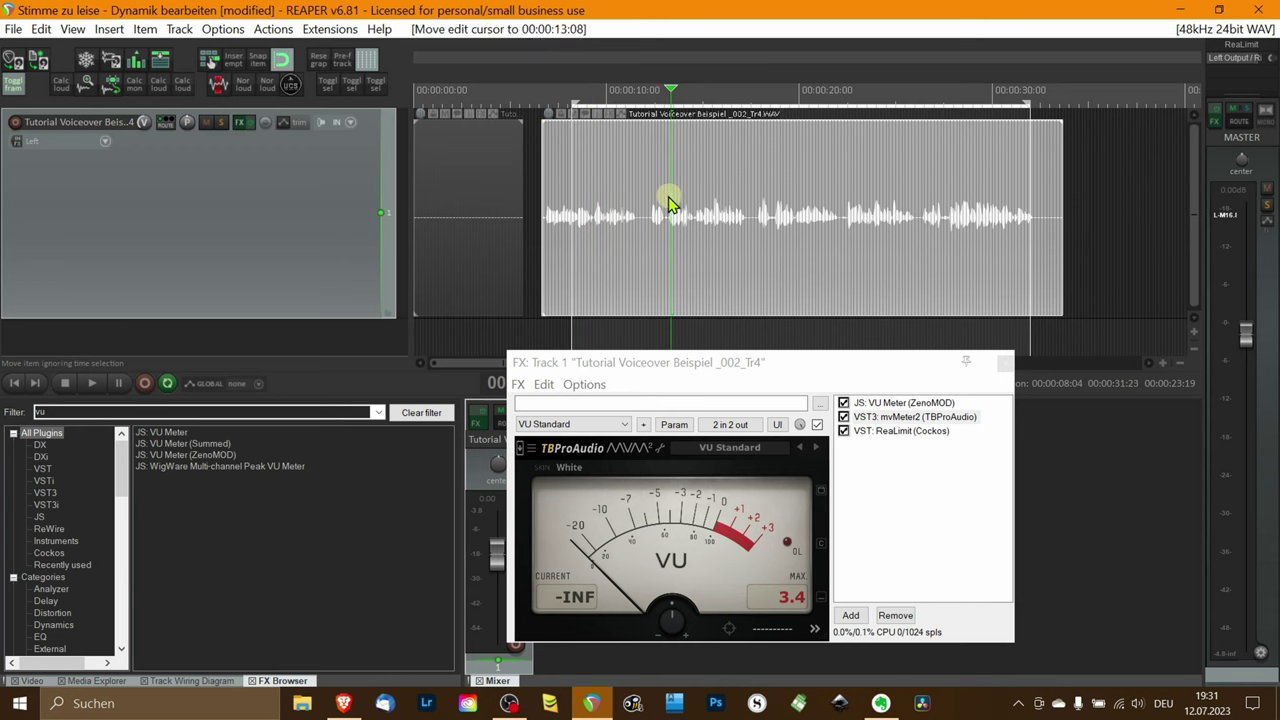
key("ctrl+shift+n")
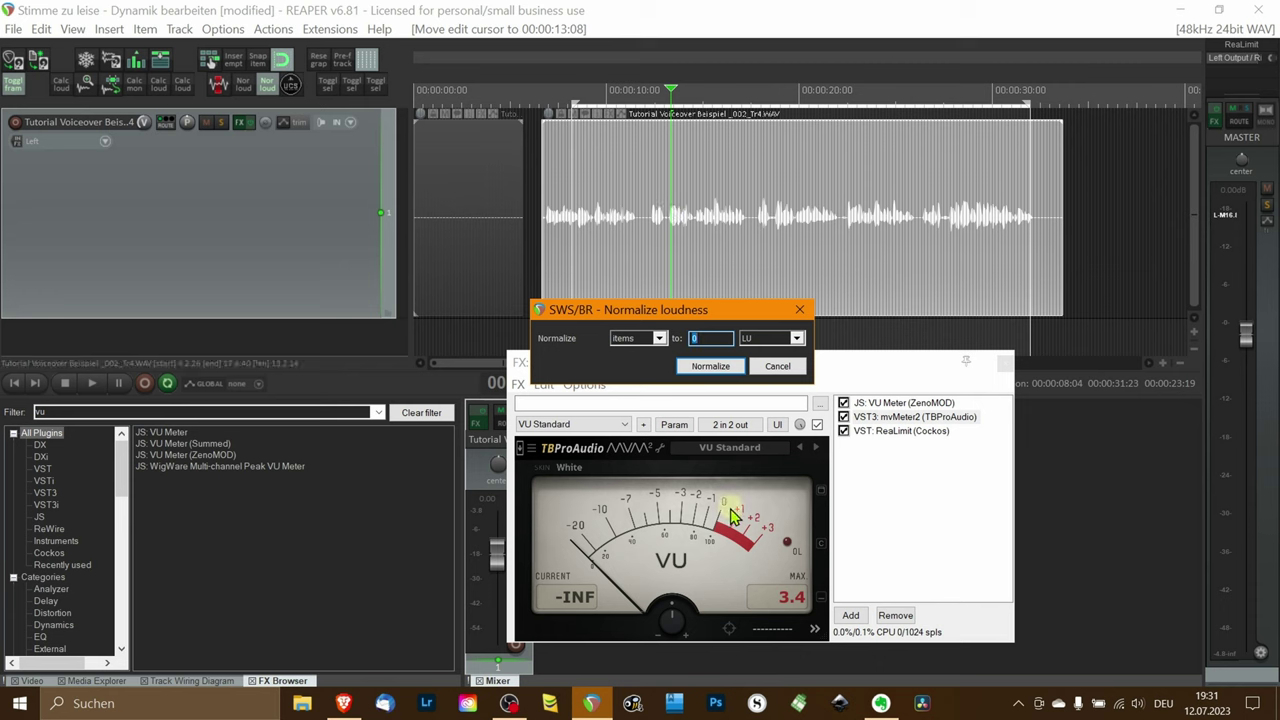
left_click(710, 366)
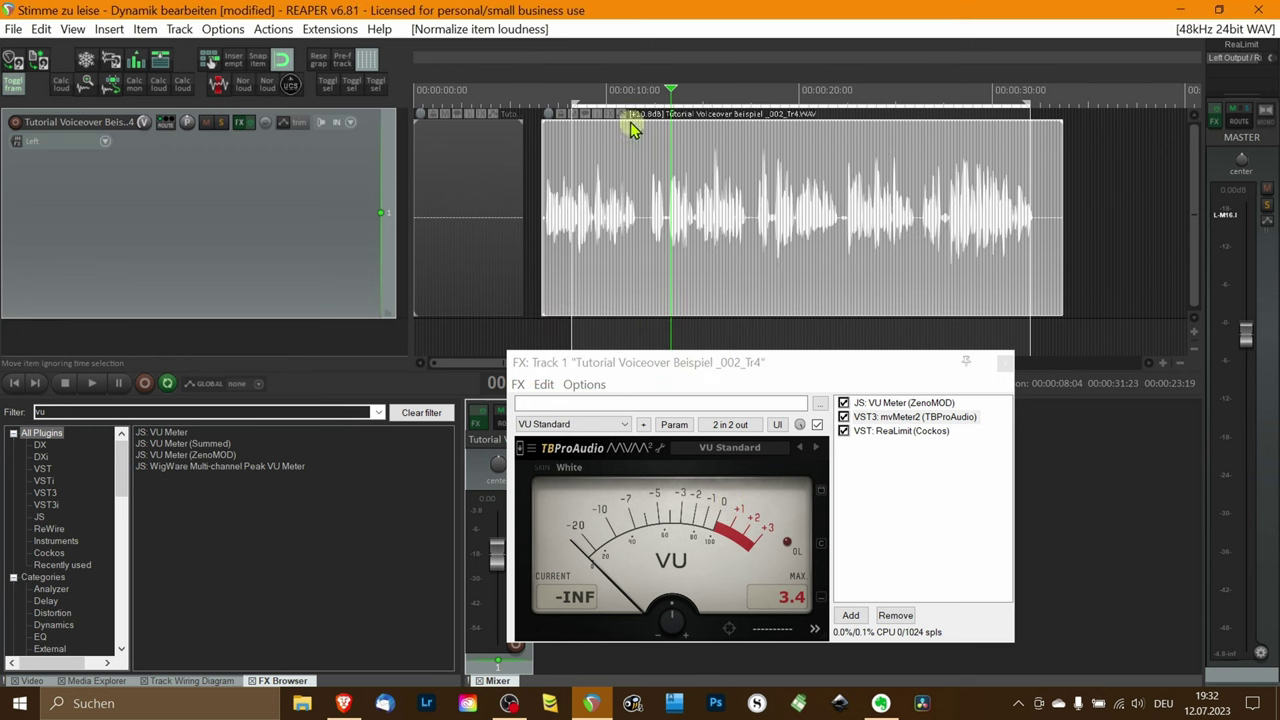
key("space")
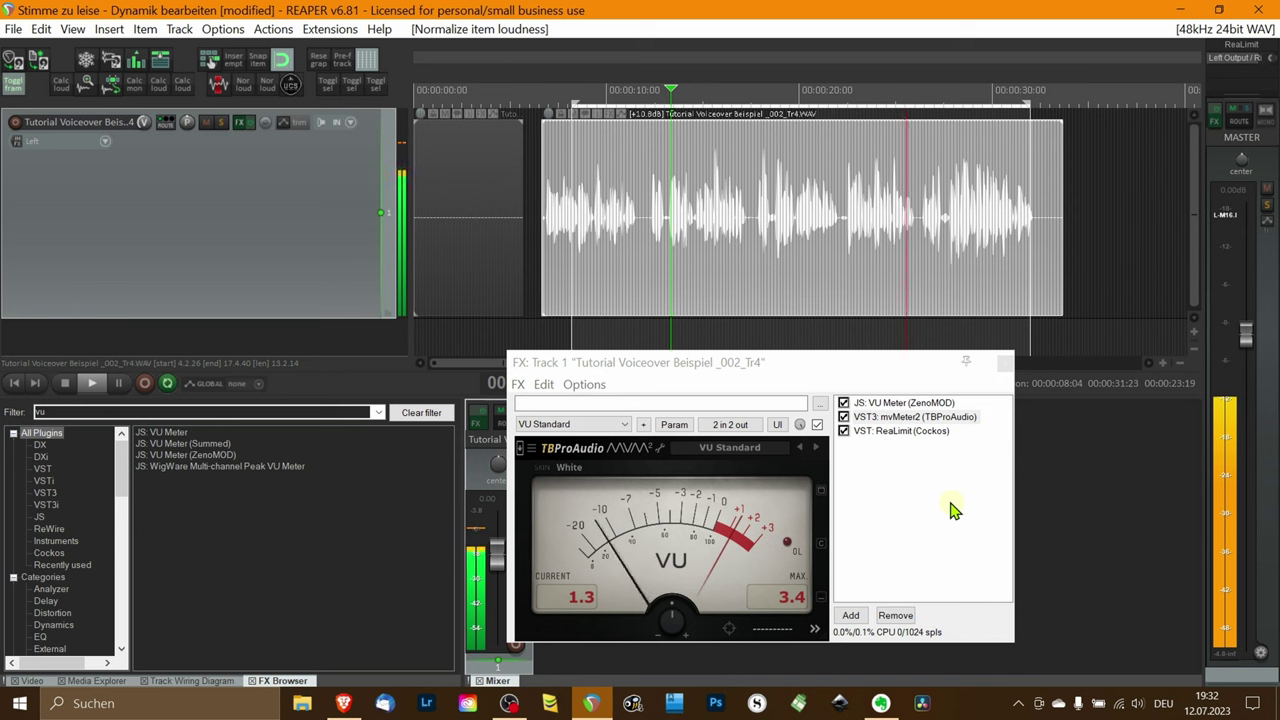
key("space")
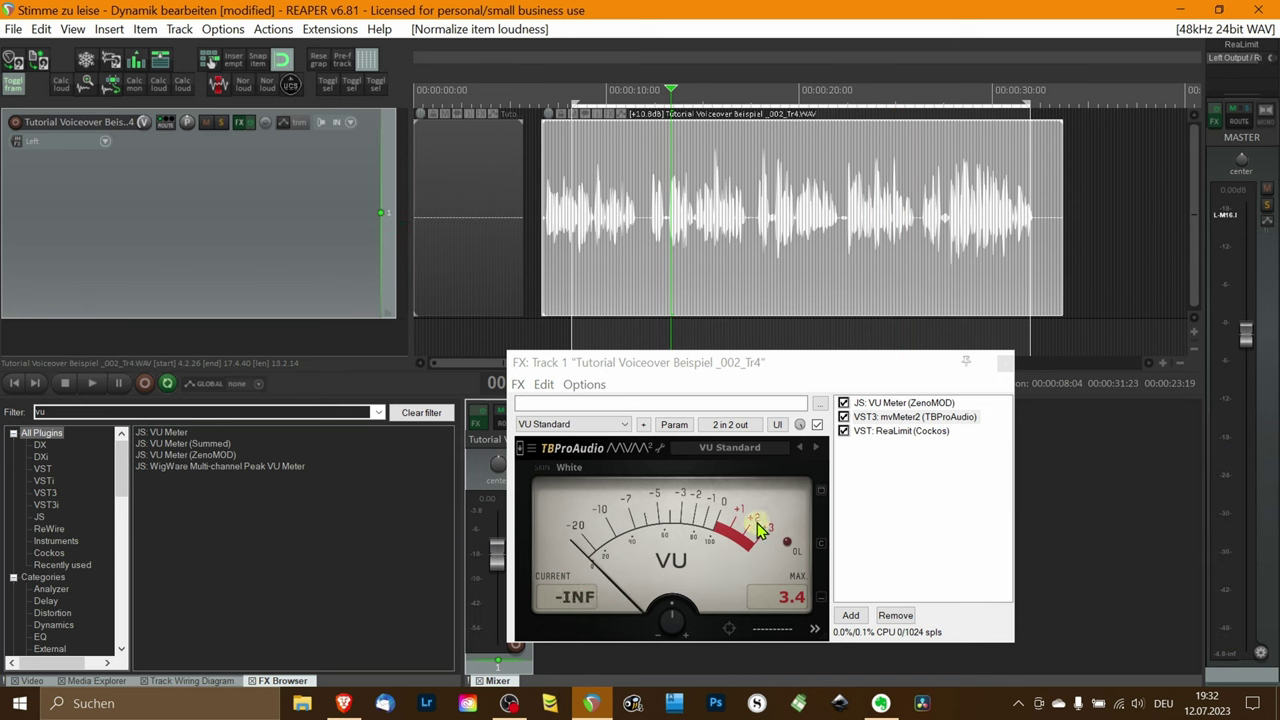
Step: Try normalizing the voiceover item's loudness with LUFS as the target unit instead of LU, and undo it
left_click(700, 276)
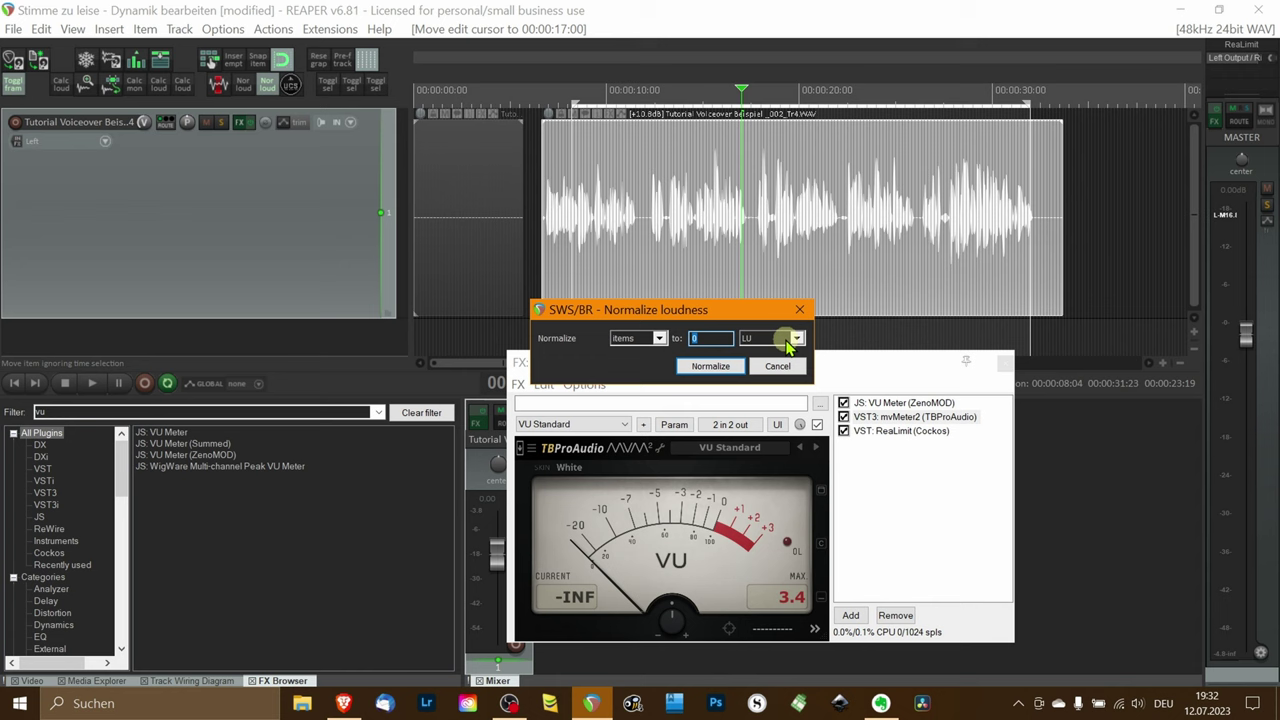
left_click(800, 341)
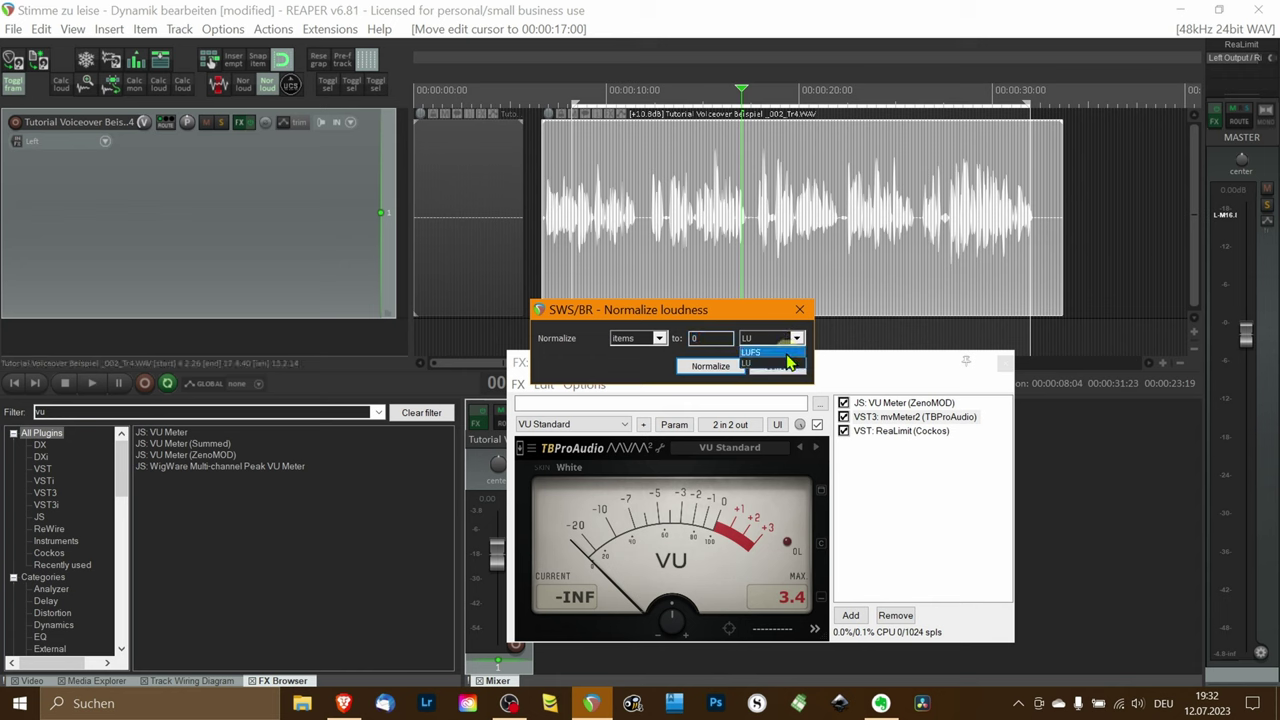
left_click(787, 354)
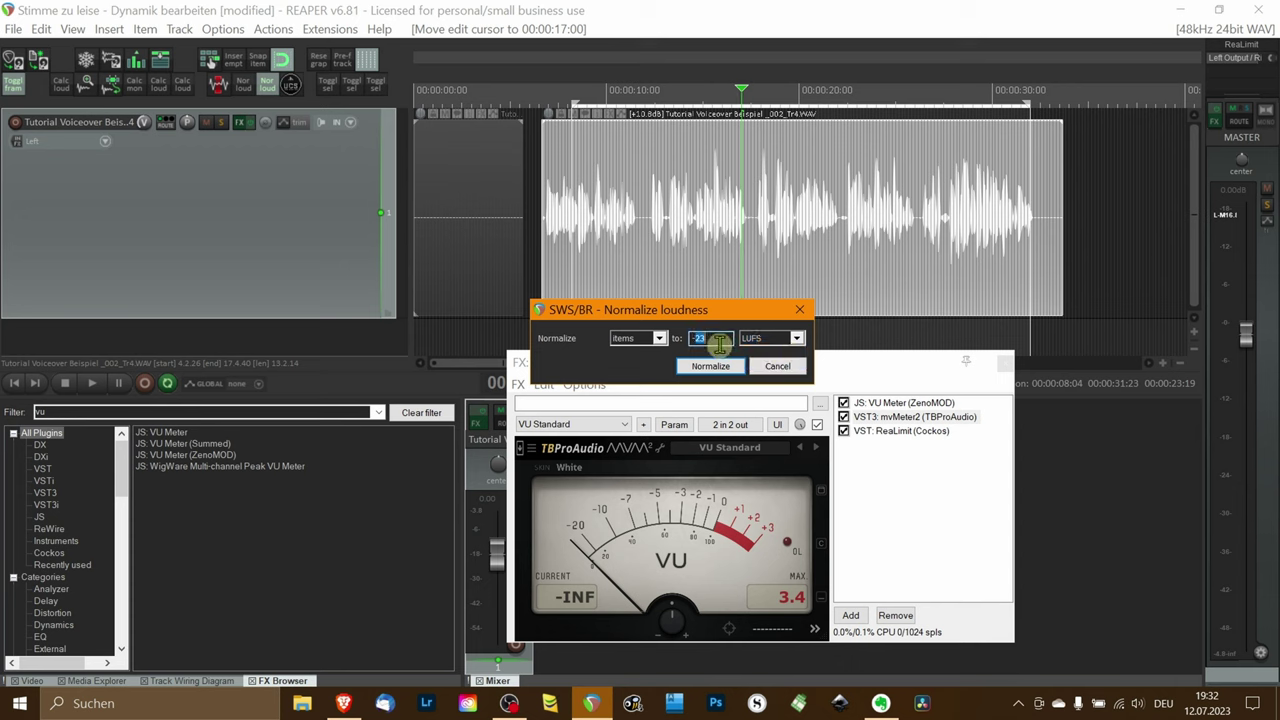
left_click(712, 366)
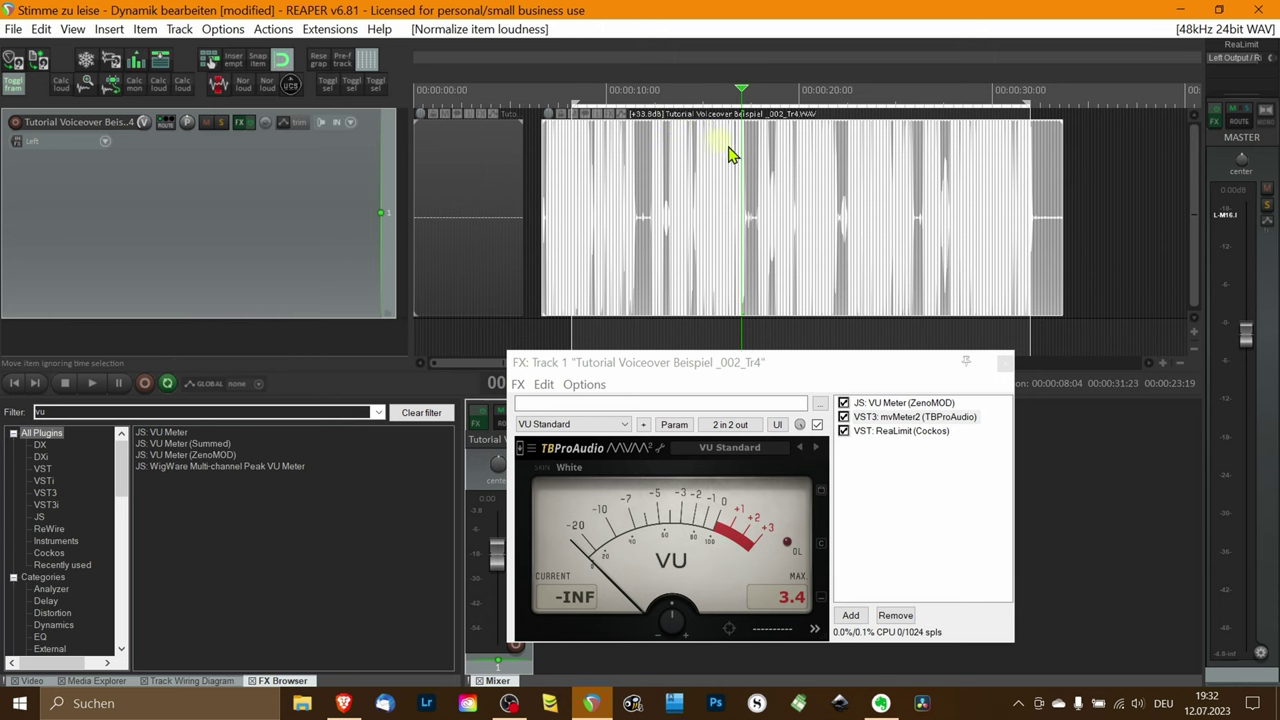
key("ctrl+z")
right_click(790, 150)
Step: Normalize the voiceover item's loudness to 0 LU again with the SWS Normalize loudness dialog
left_click(722, 258)
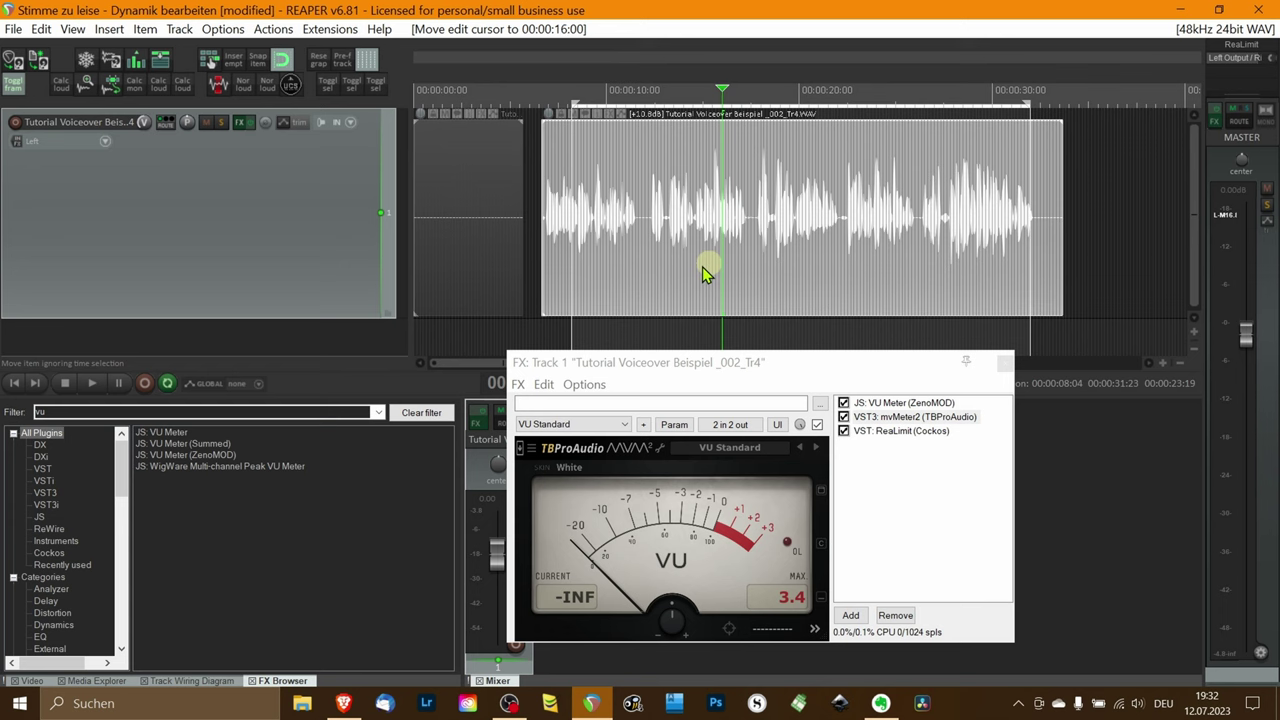
key("ctrl+shift+n")
left_click(797, 338)
left_click(784, 364)
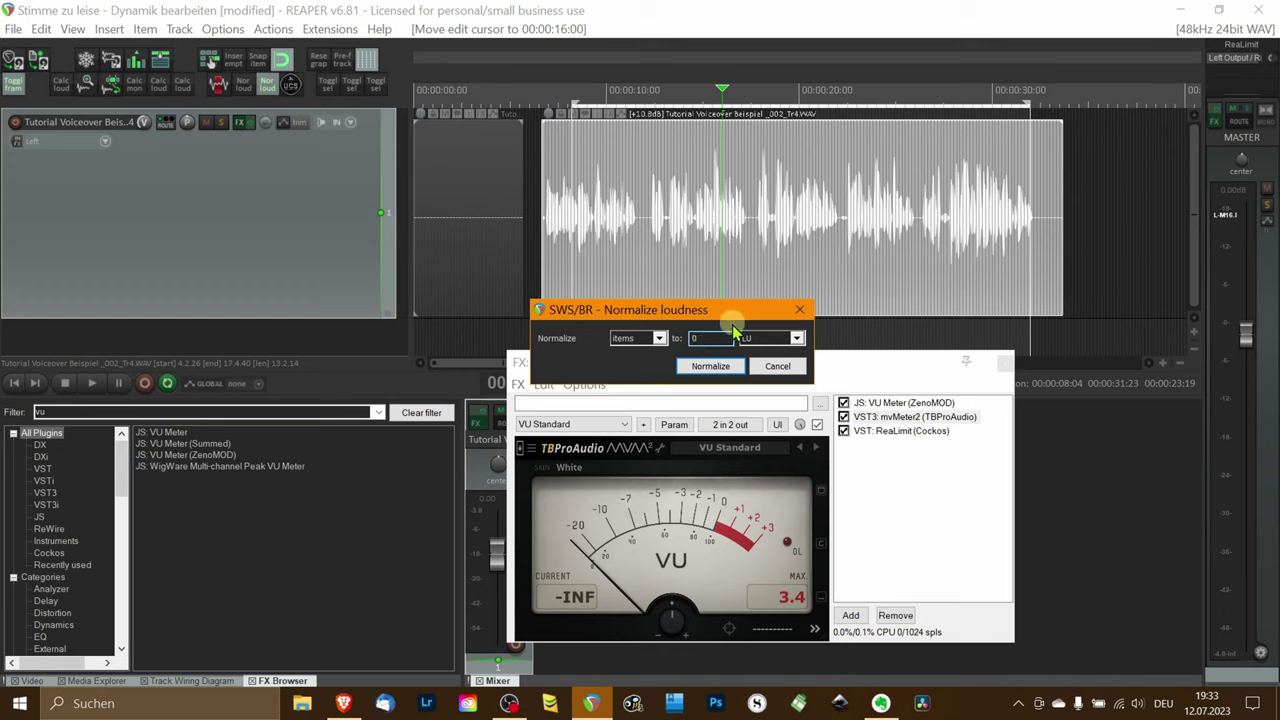
left_click(708, 366)
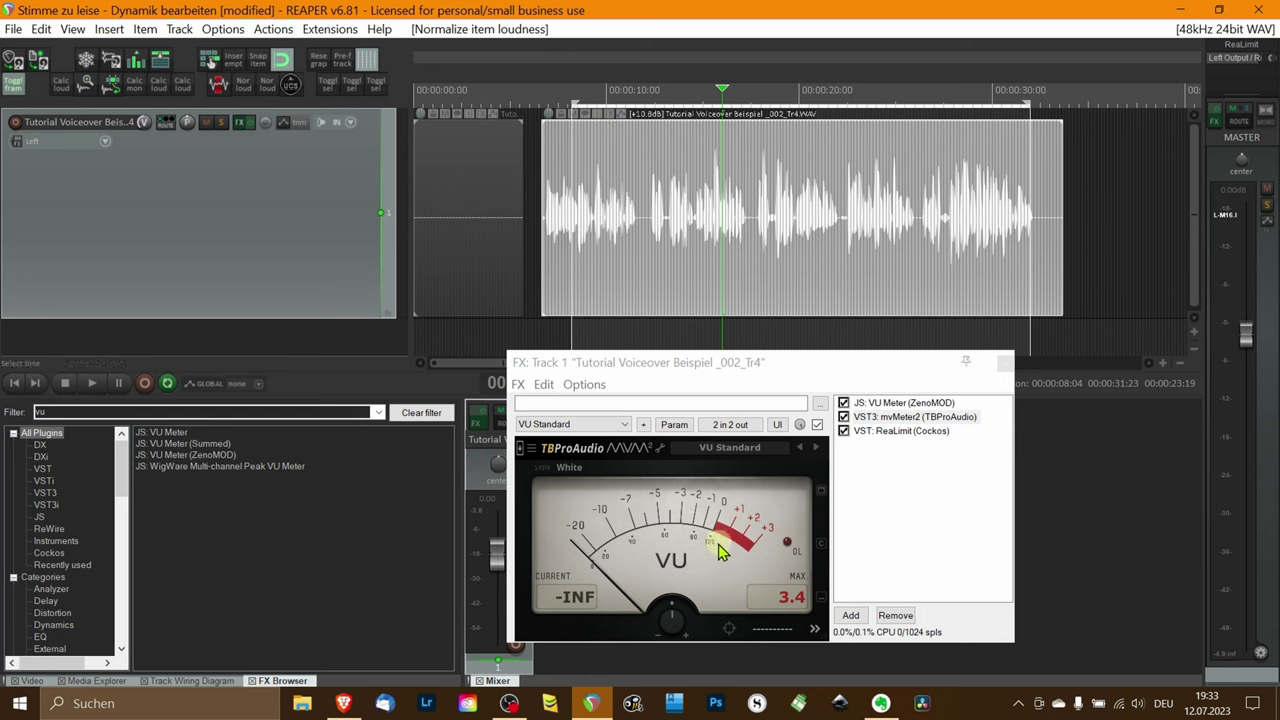
Step: Play the voiceover from 00:00:16:00 to check mvMeter2, stop playback, and place the edit cursor at 00:00:12:16
key("space")
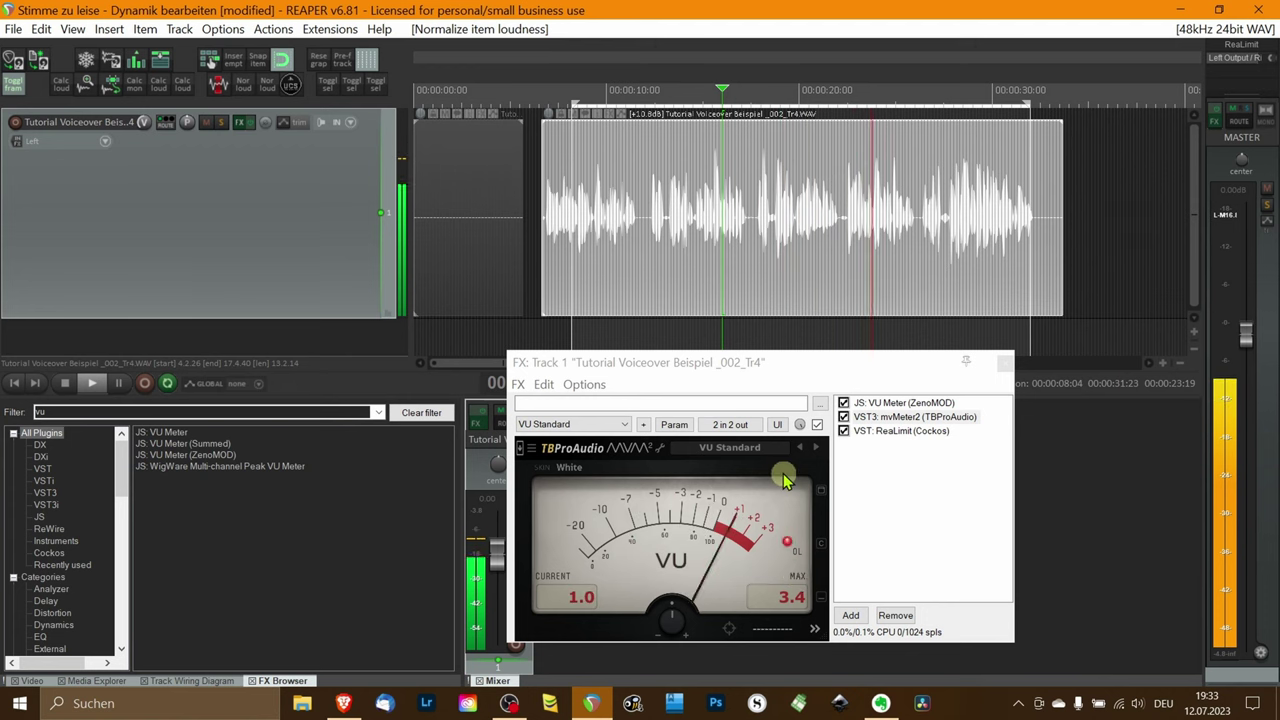
key("space")
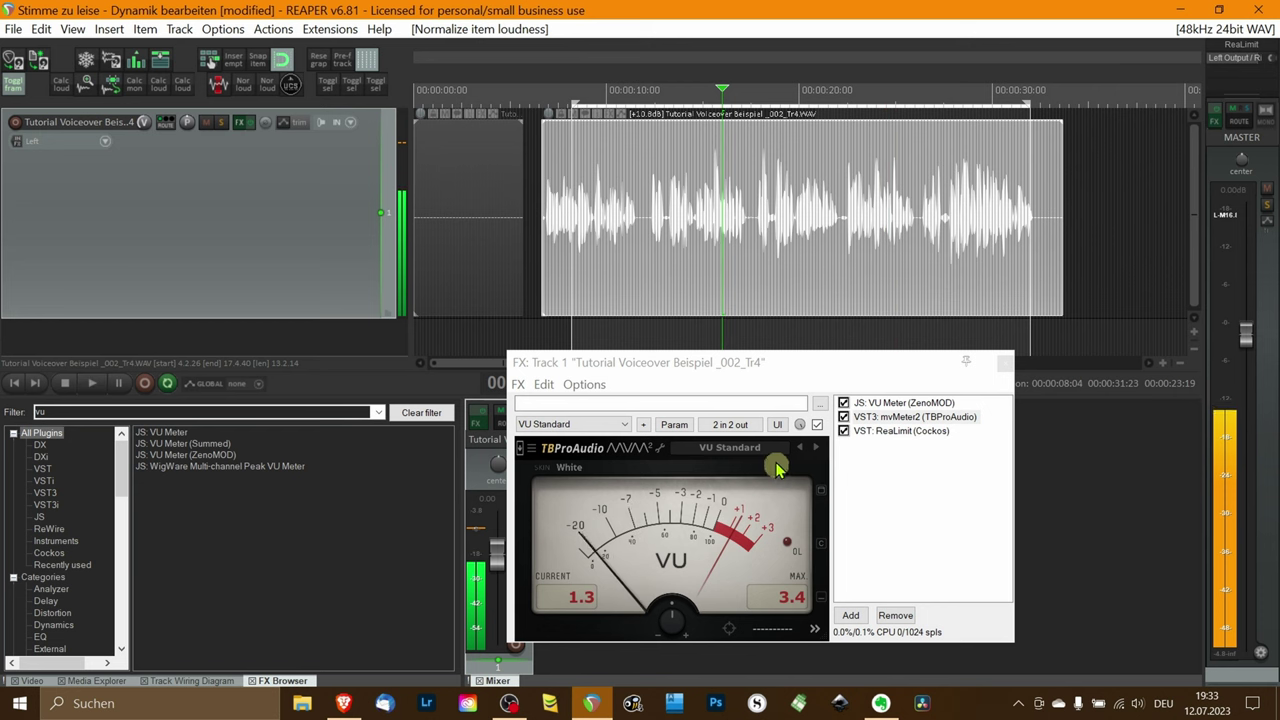
left_click(797, 274)
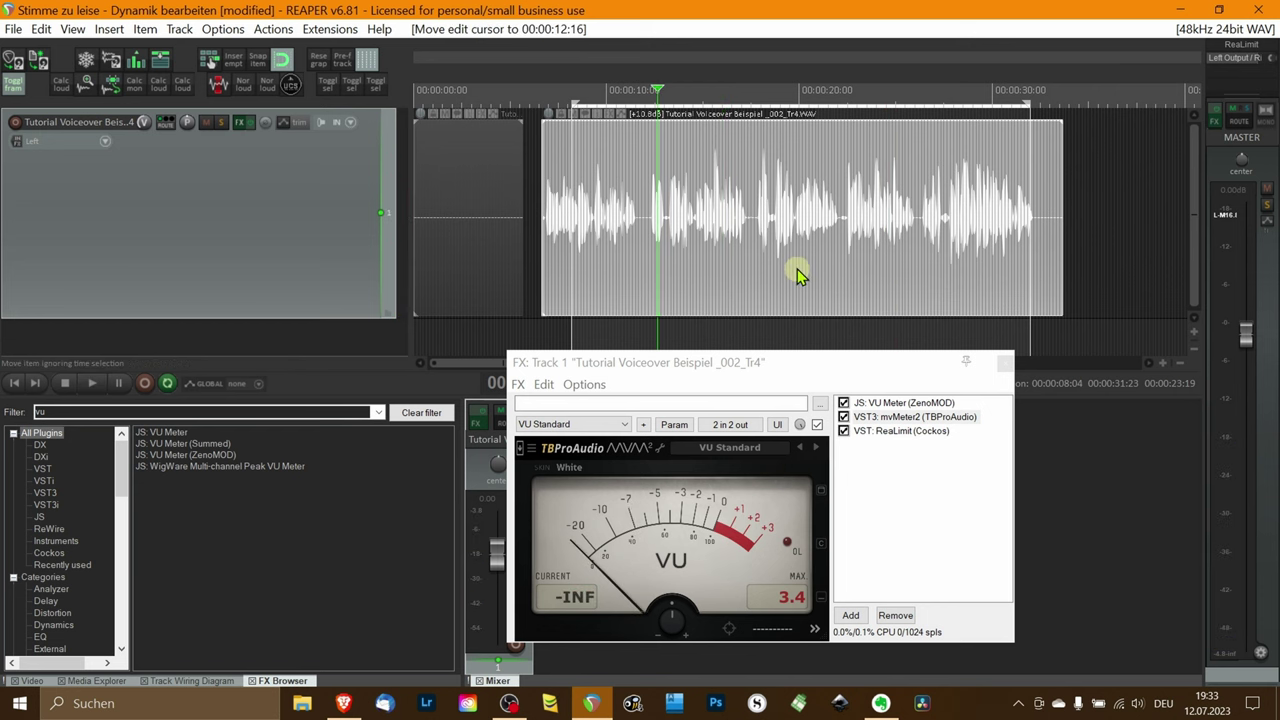
Step: Duplicate mvMeter2 in the track's FX chain, keeping the copy before ReaLimit, and clear the FX Browser filter
left_click(918, 527)
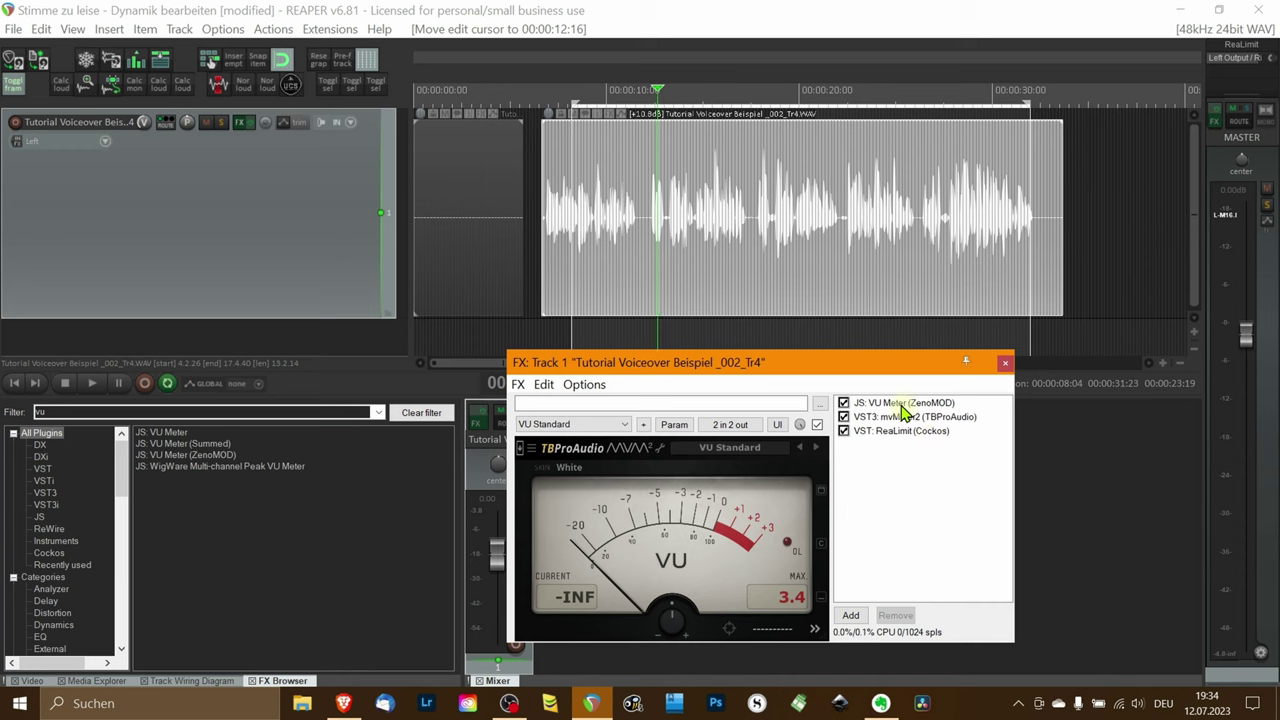
left_click(935, 421)
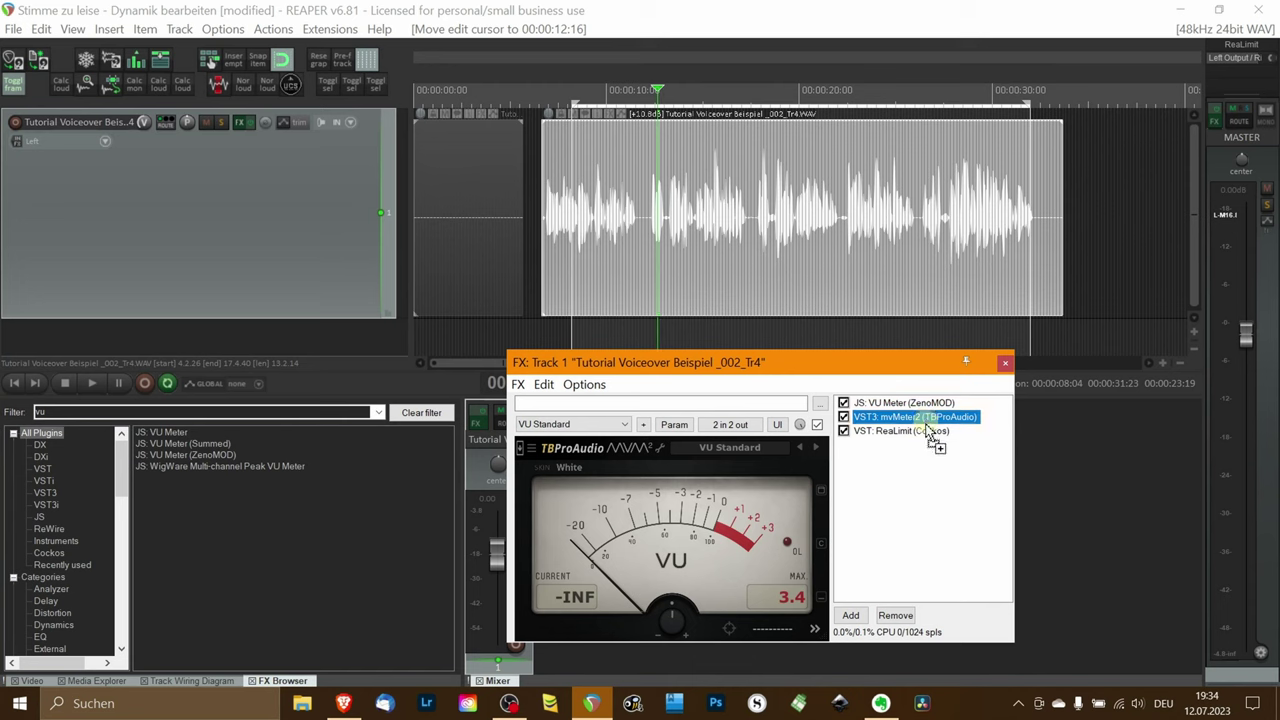
mouse_move(924, 424)
left_mouse_down()
mouse_move(924, 439)
mouse_move(923, 423)
left_mouse_up()
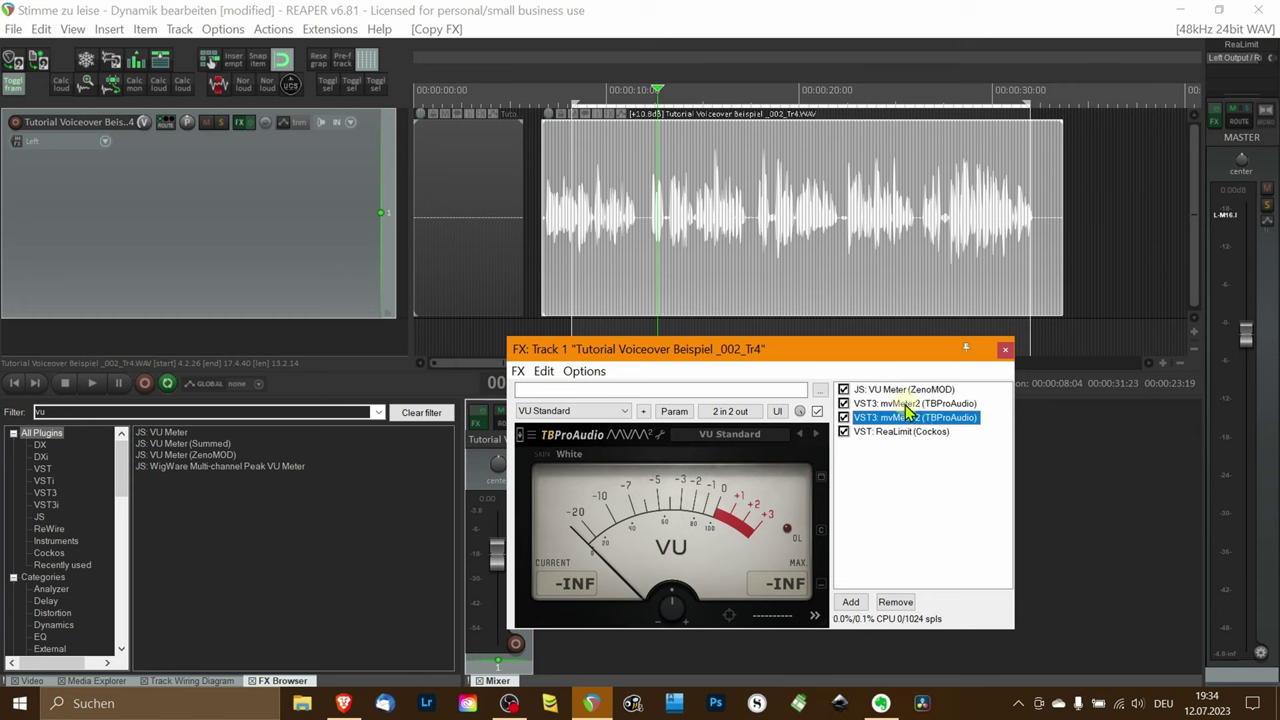
left_click_drag(908, 425, 896, 413)
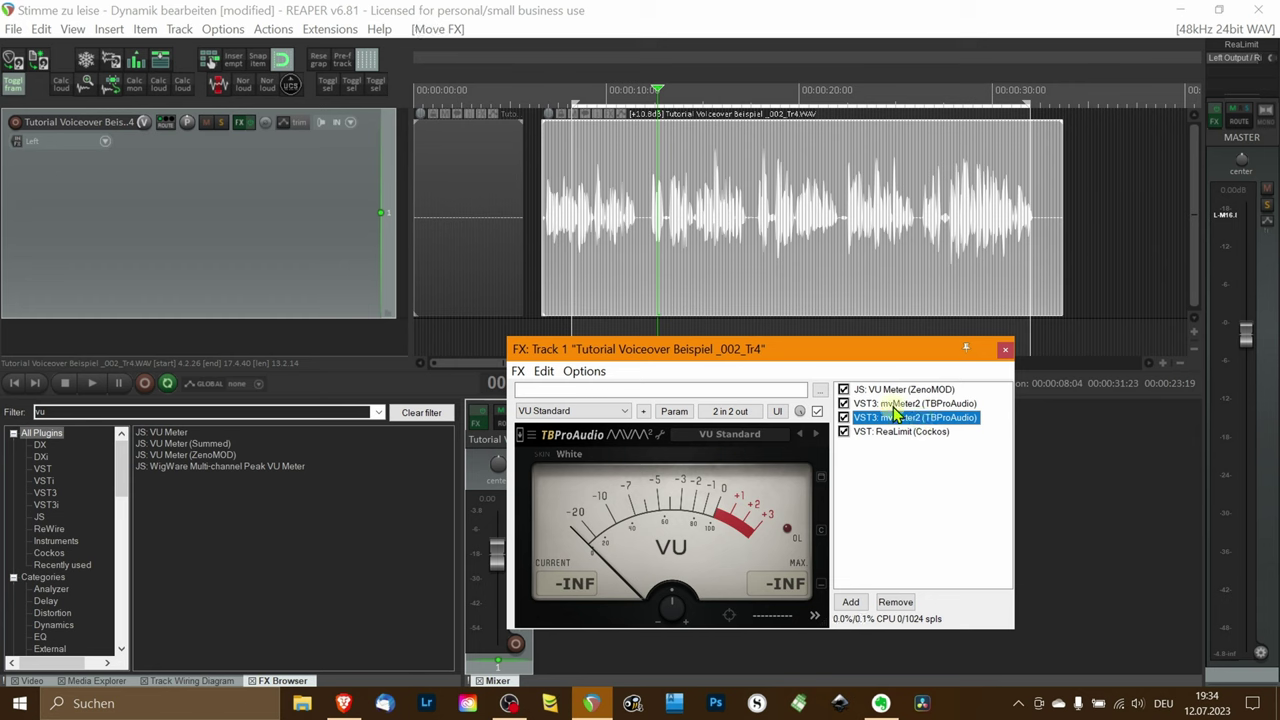
left_click(150, 412)
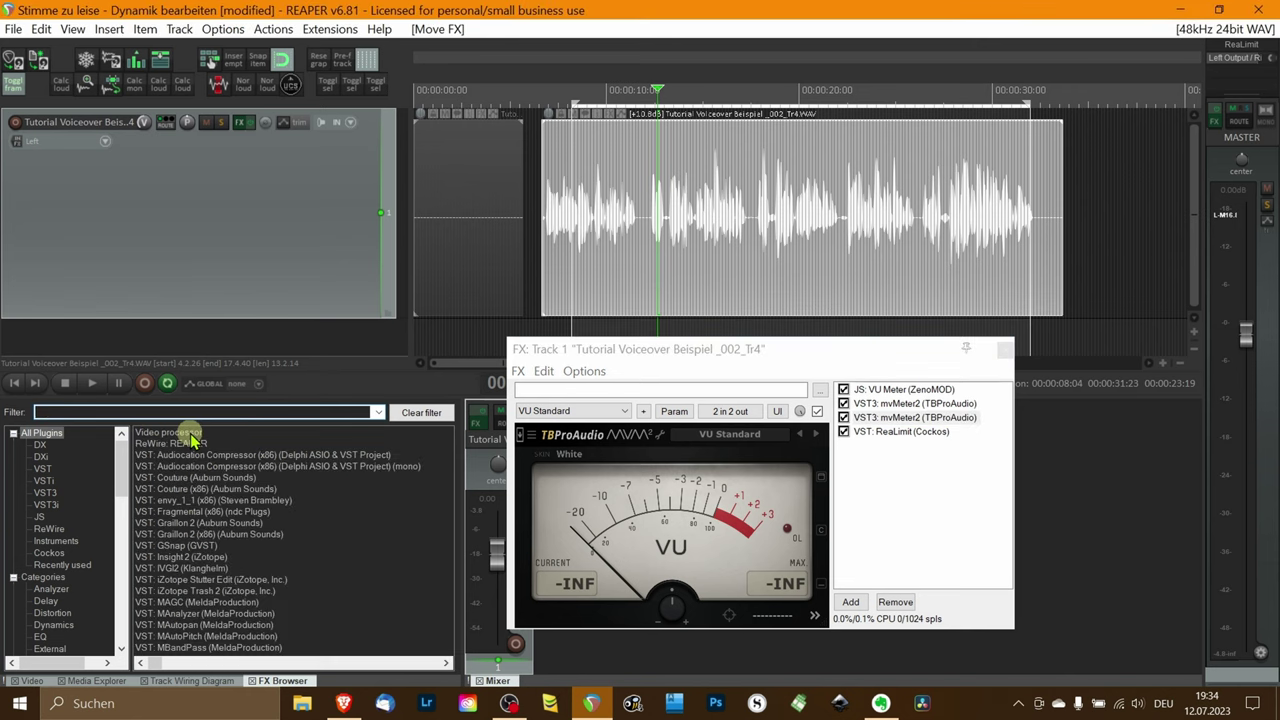
Step: Set a time selection over the speech pause from 00:00:11:12 to 00:00:12:08 and play it to check the noise level in mvMeter2
left_click(632, 91)
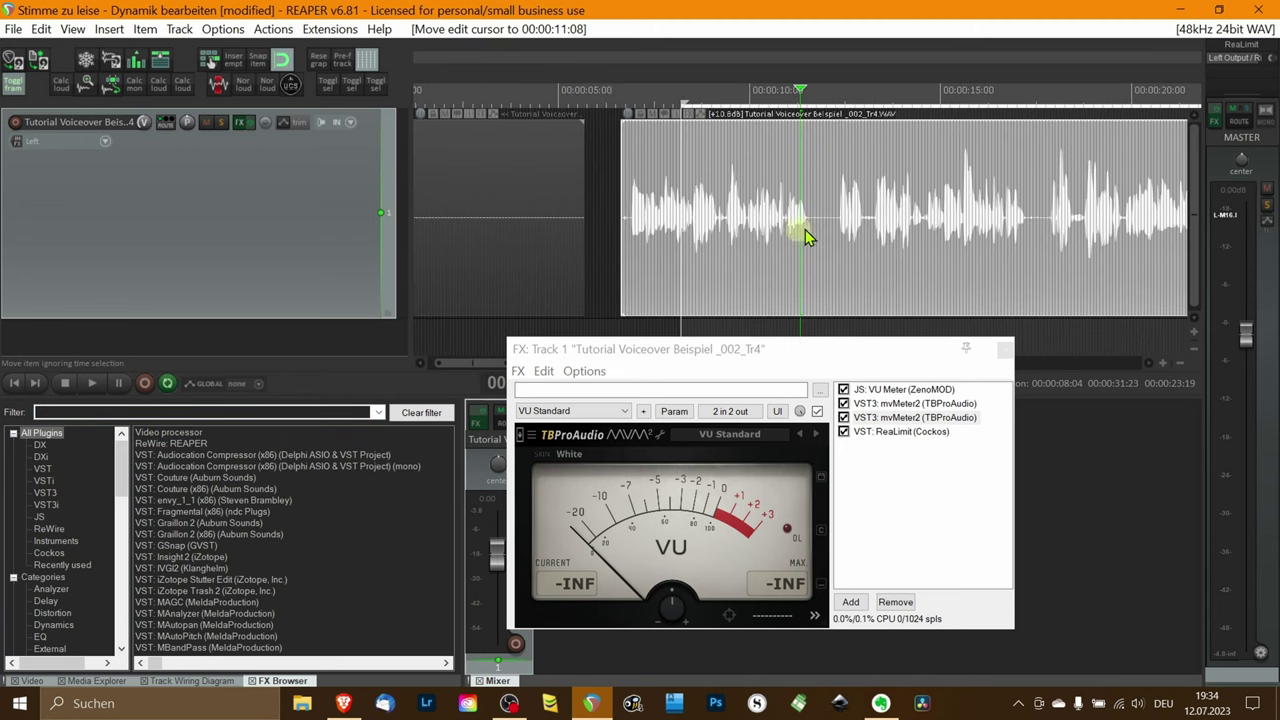
scroll(873, 228, "up", 5)
left_click(830, 100)
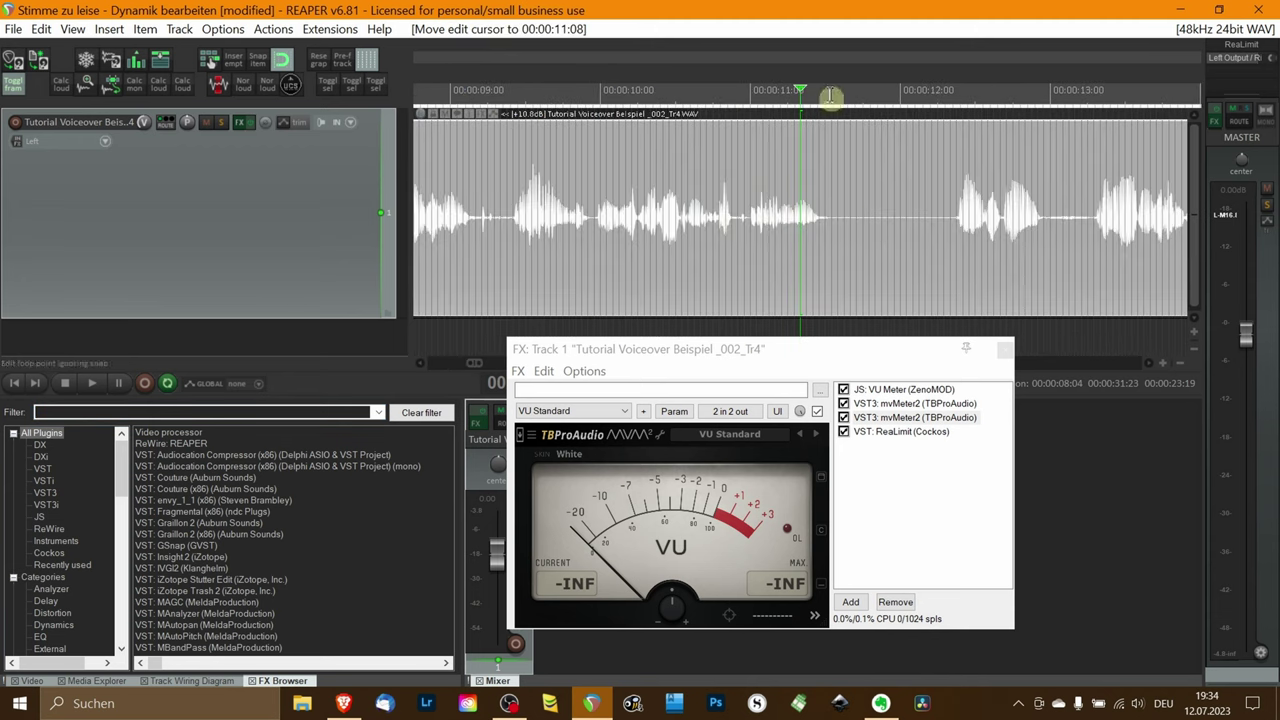
left_click_drag(828, 100, 956, 128)
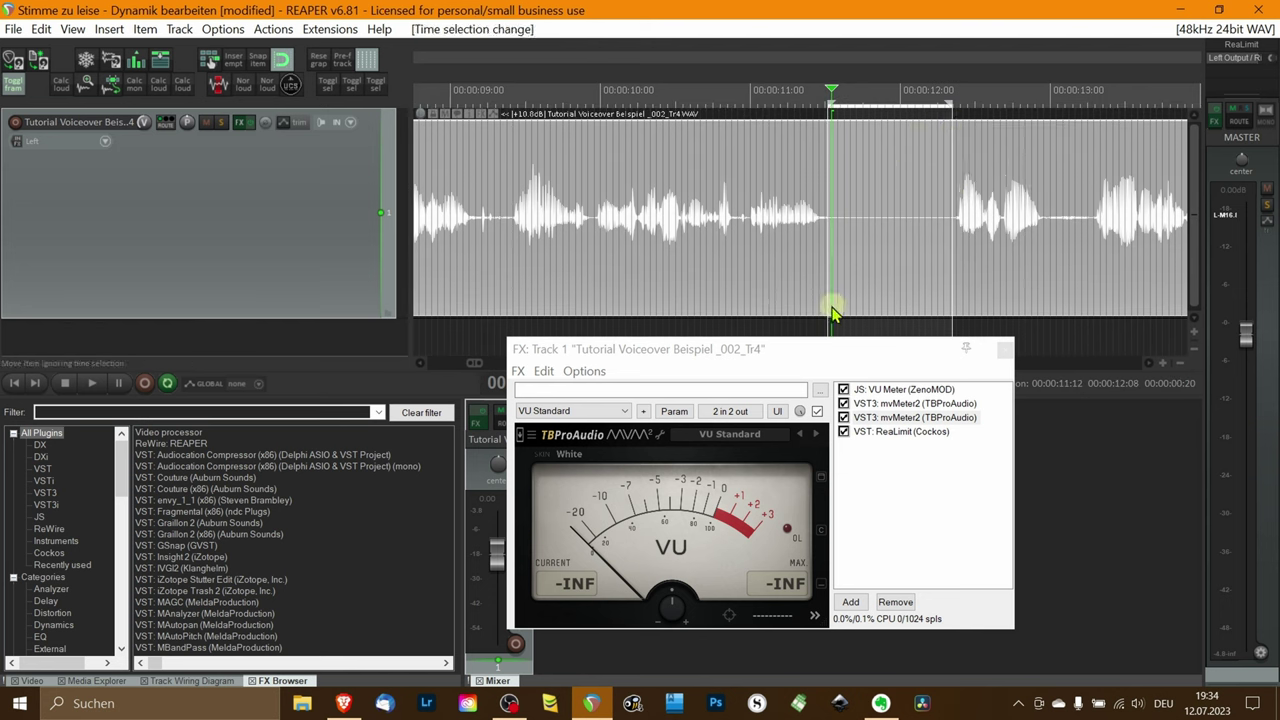
key("space")
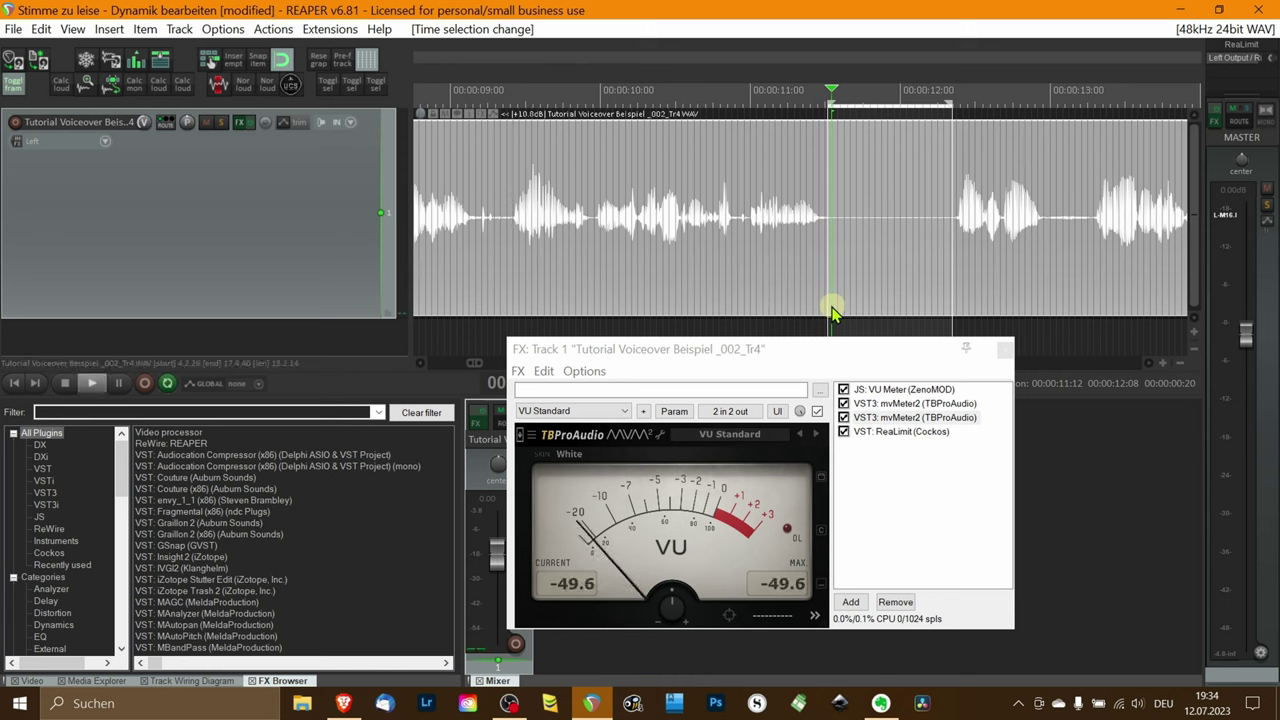
key("space")
Step: Move the edit cursor back to the first spoken phrase near 00:00:10:00 and remove the time selection over the speech pause
scroll(735, 225, "down", 2)
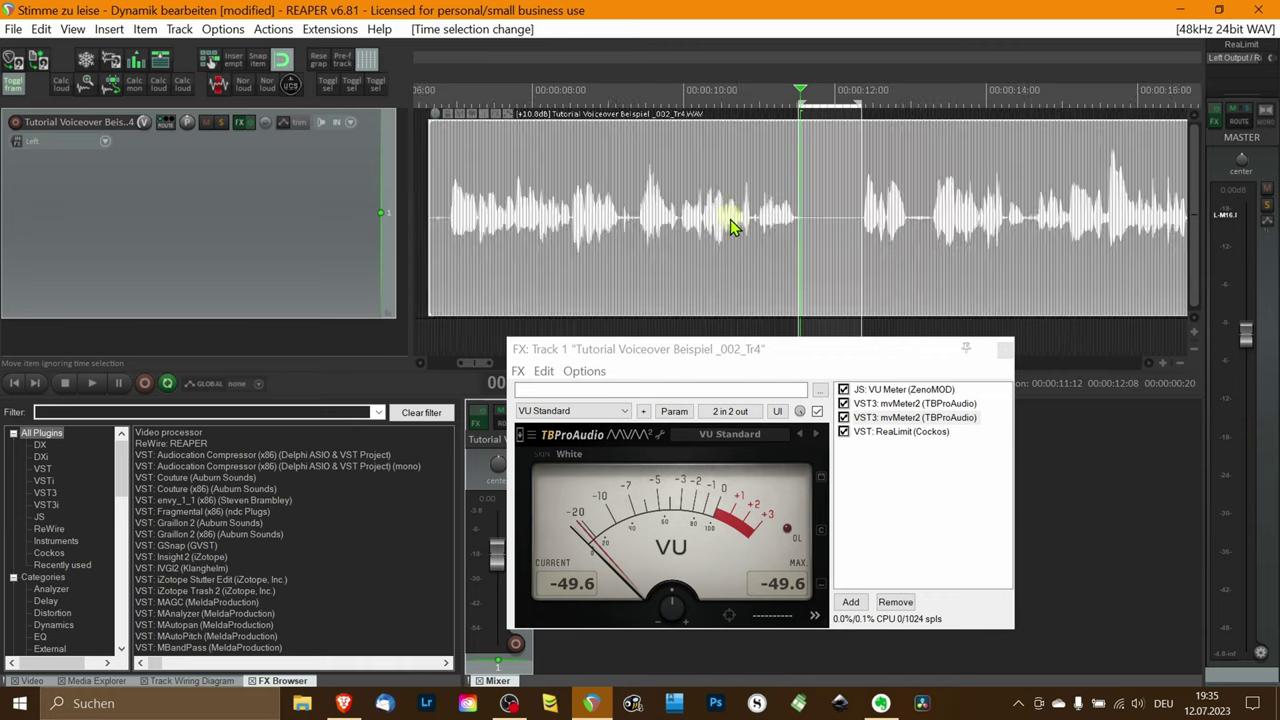
scroll(733, 233, "down", 2)
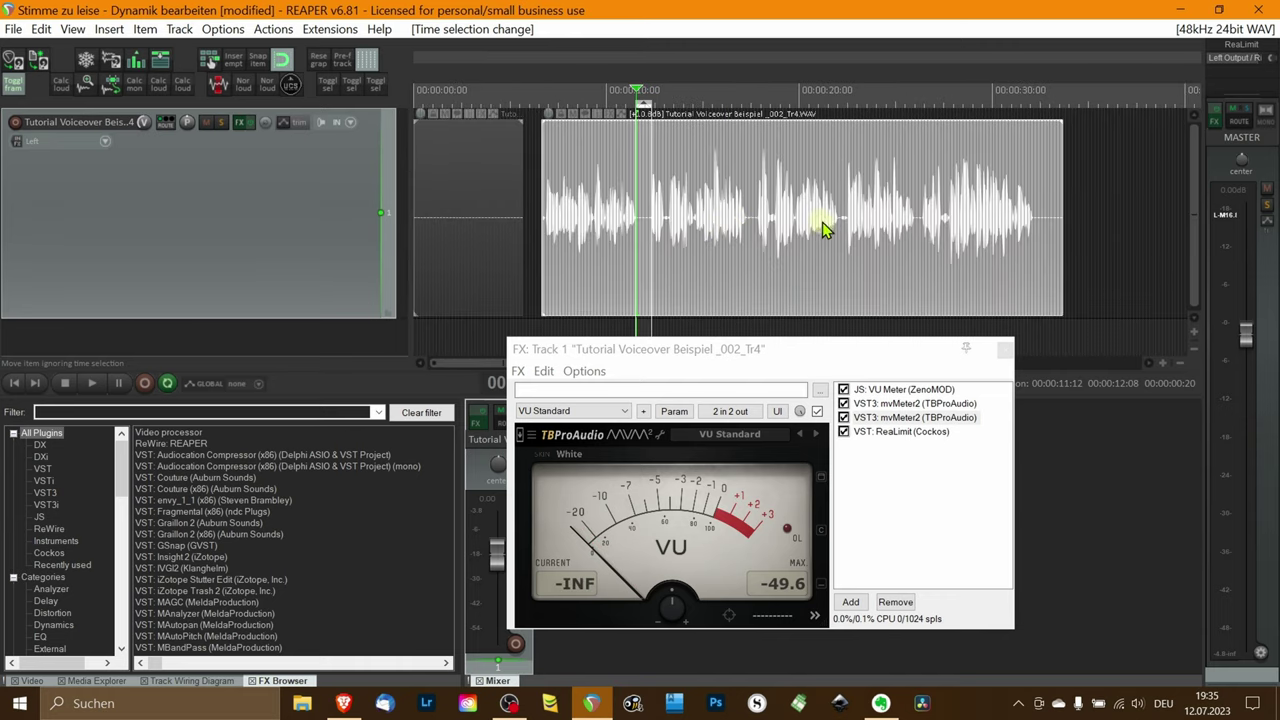
left_click(595, 212)
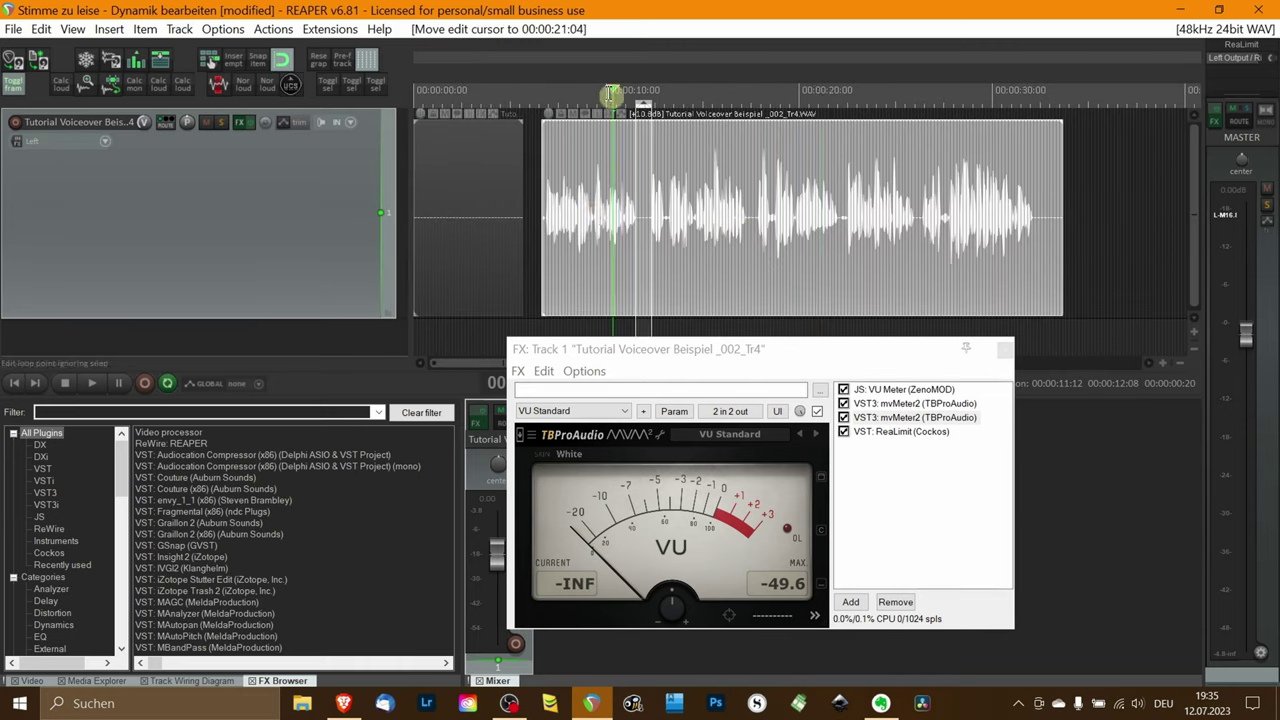
left_click(595, 141)
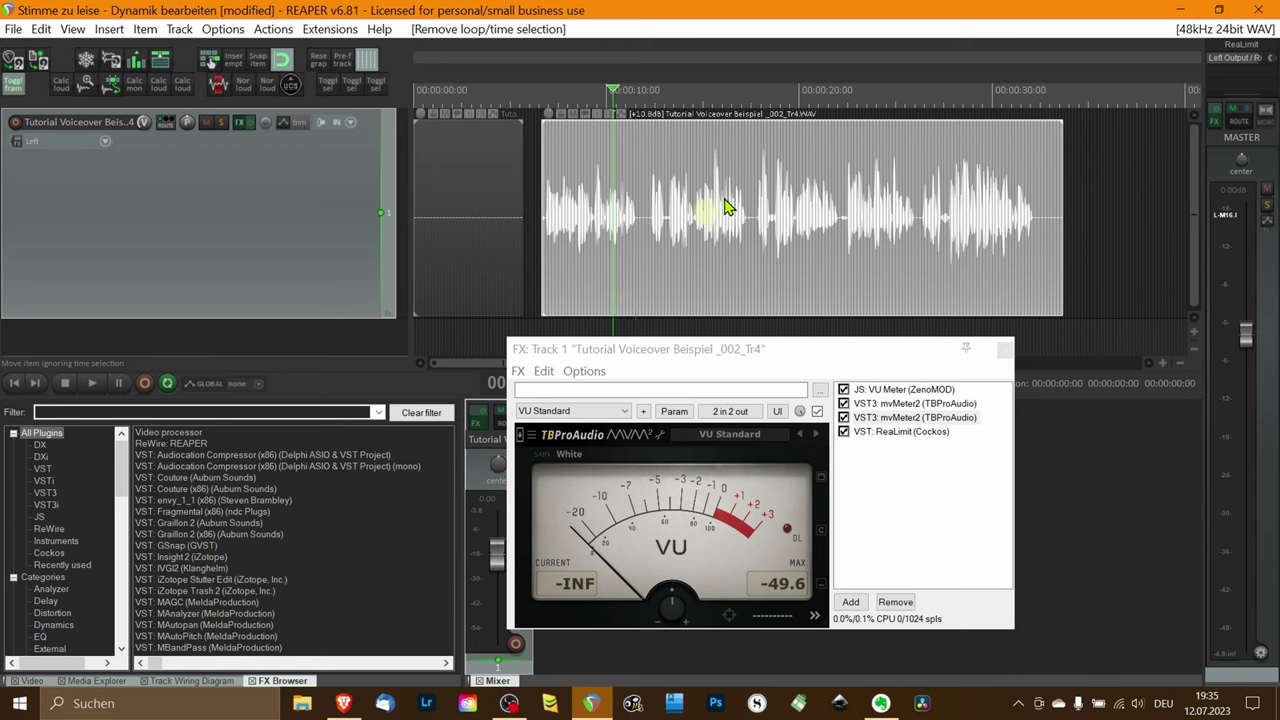
Step: Filter the FX list for "rea", insert ReaFir between the two mvMeter2 instances, and set its mode to Subtract
left_click(475, 183)
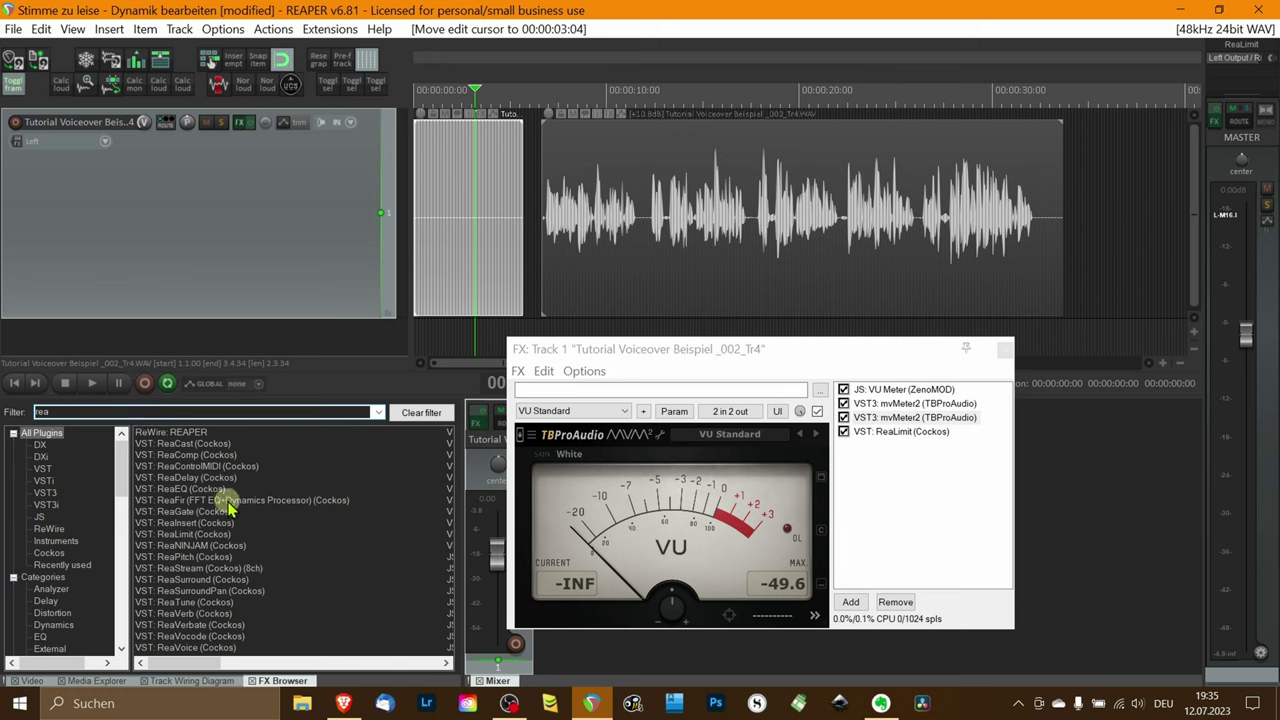
left_click_drag(300, 503, 908, 418)
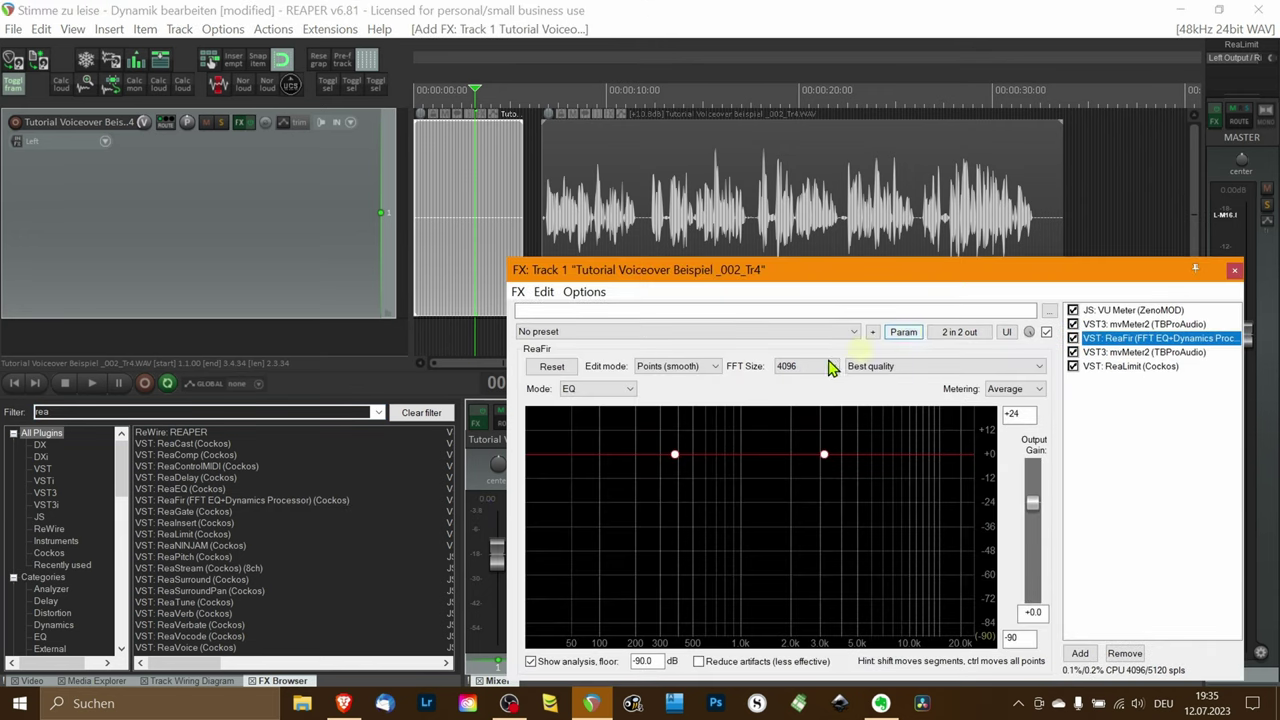
left_click(583, 390)
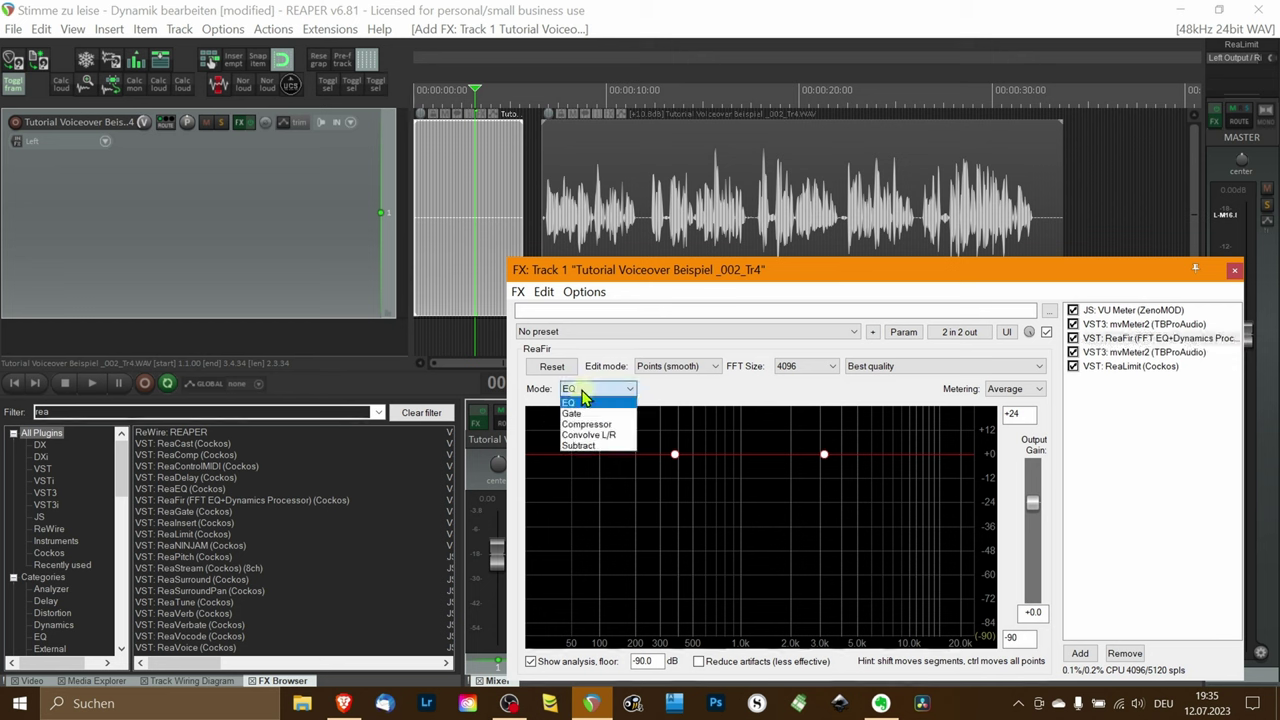
left_click(612, 446)
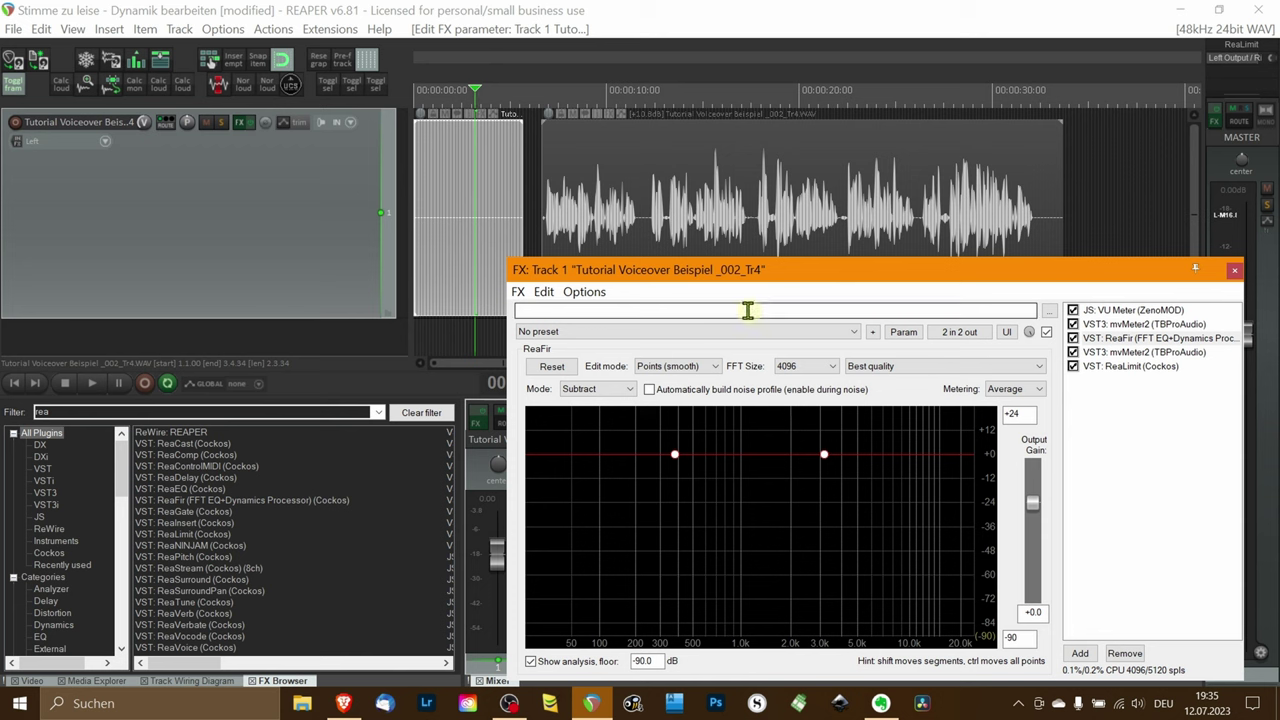
Step: Set the time selection to the noise-only item at the project start and enable ReaFir's automatic noise profile building
double_click(447, 163)
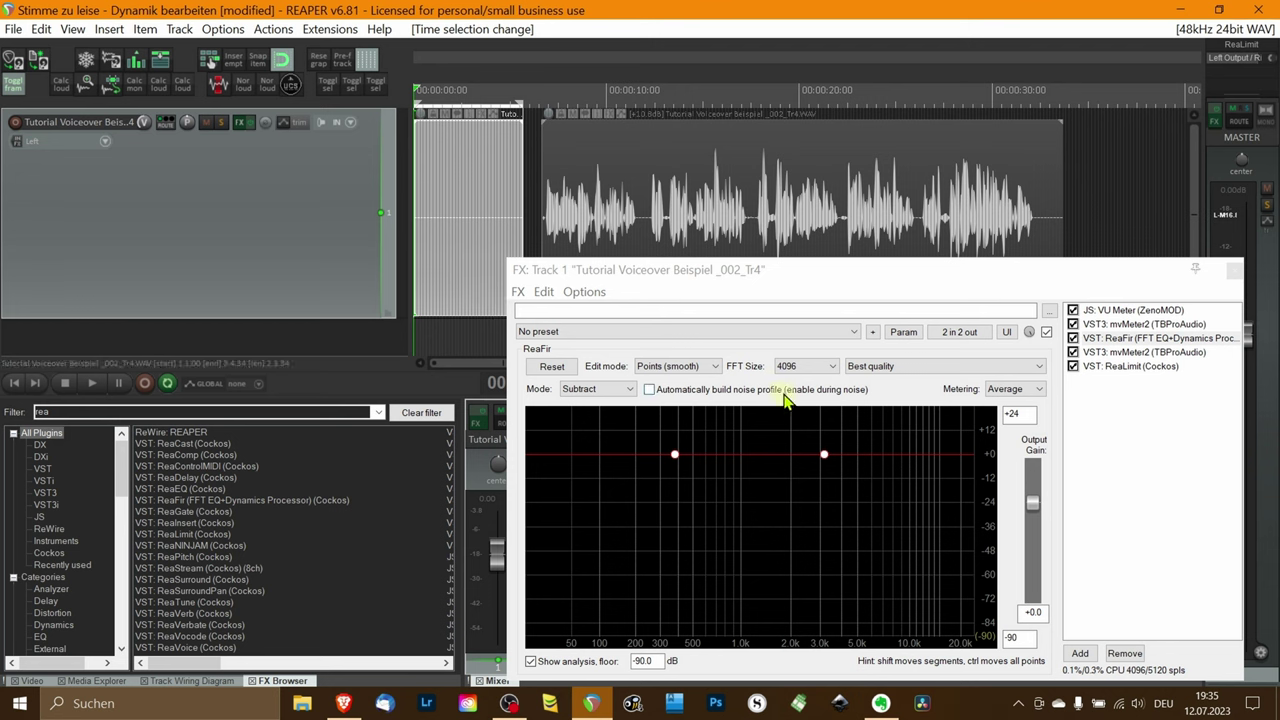
left_click(857, 398)
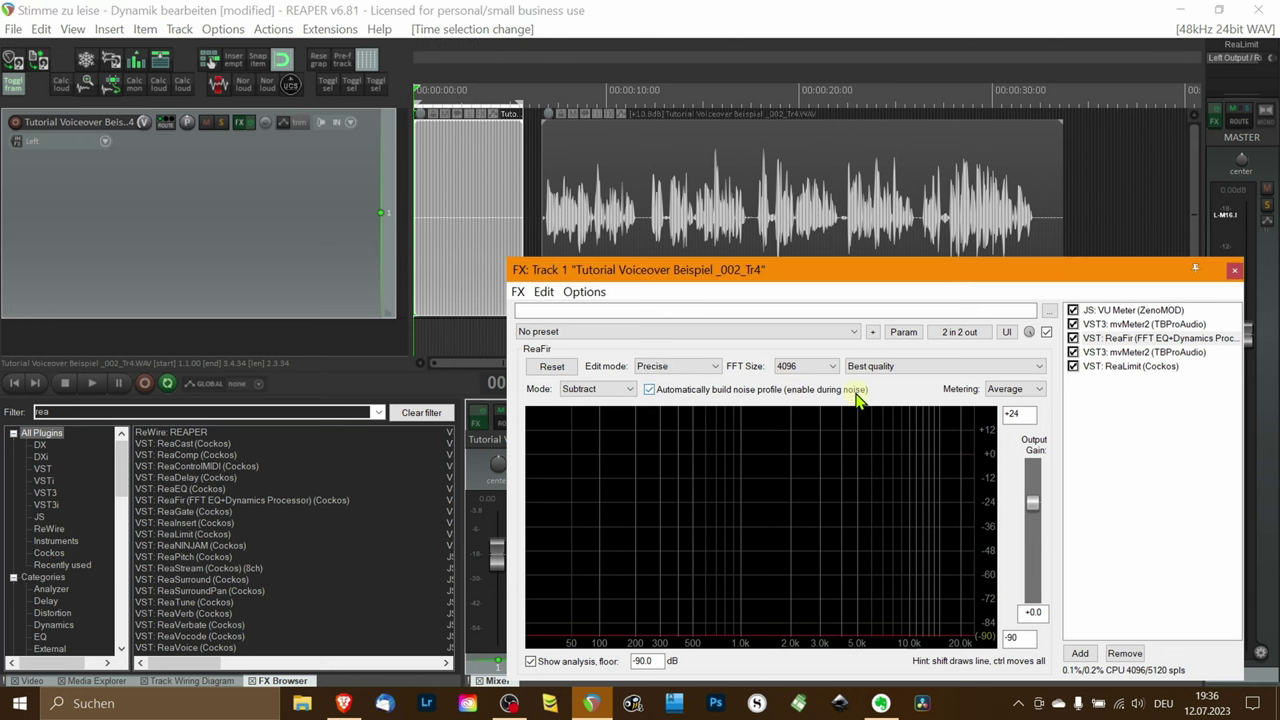
left_click(700, 368)
left_click(700, 370)
Step: Set ReaFir's FFT size to 1024, play the noise-only item to capture its profile, and disable automatic profile building
left_click(833, 366)
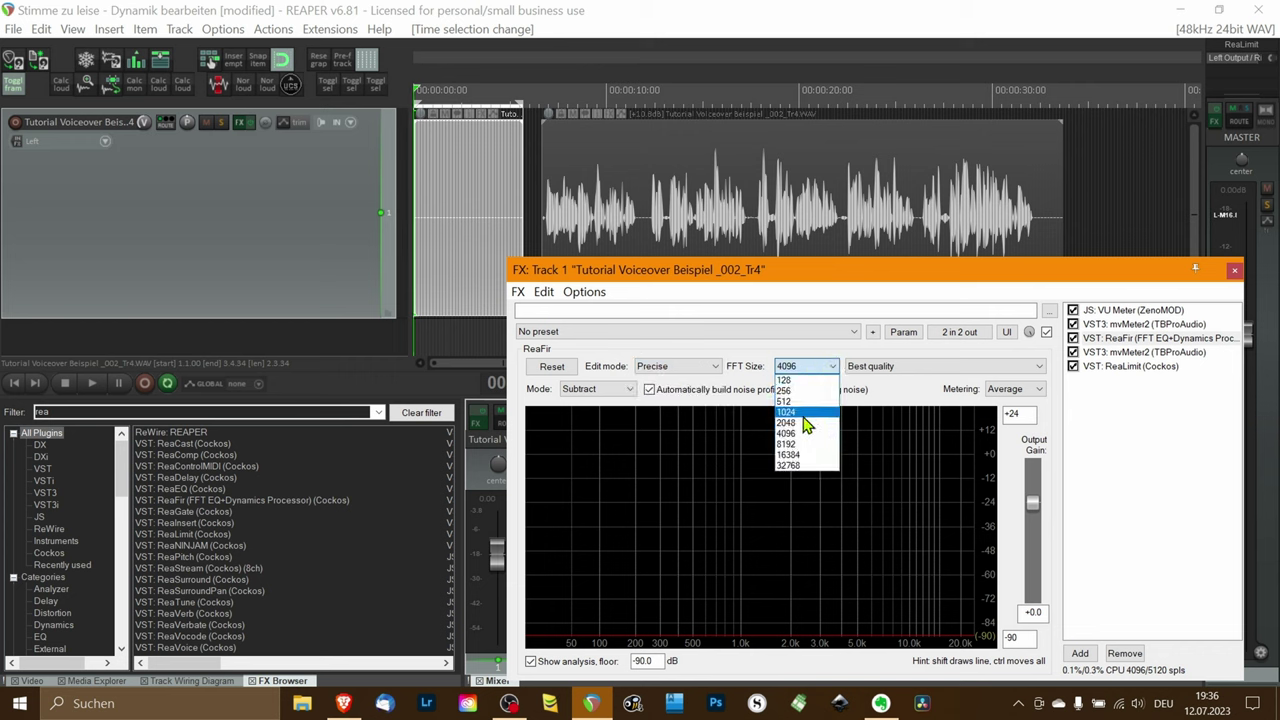
left_click(806, 414)
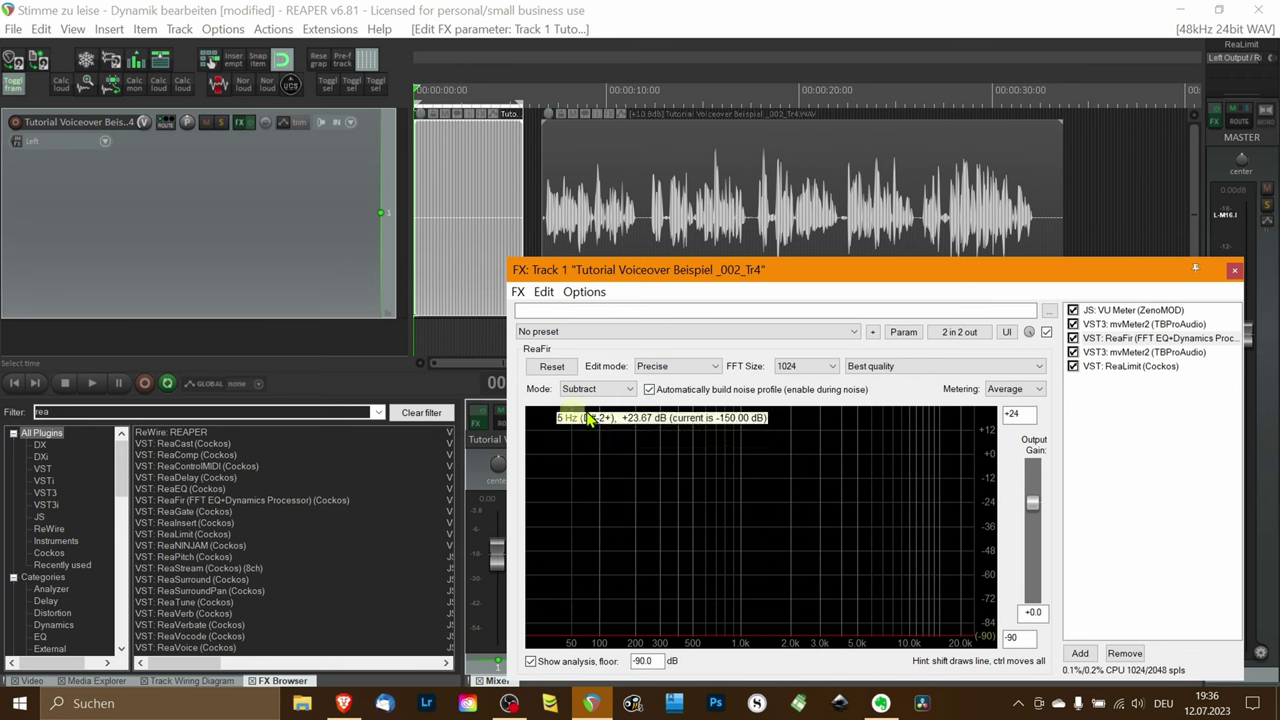
key("space")
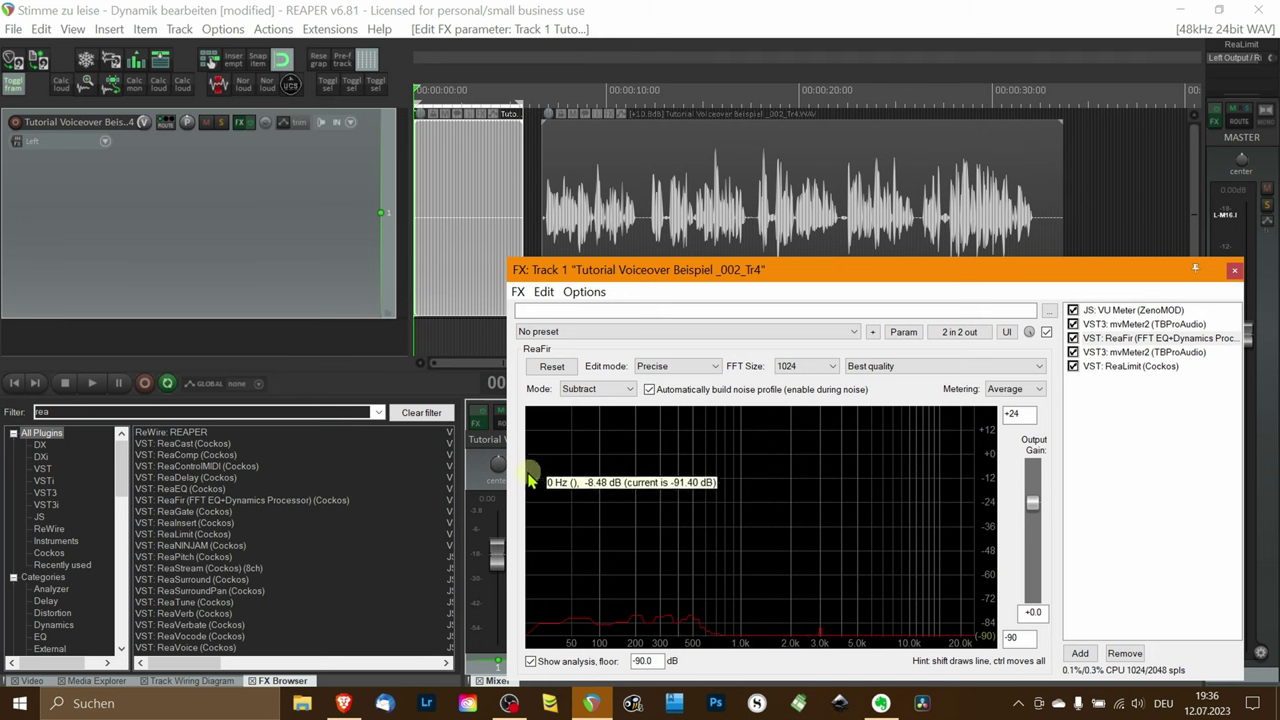
left_click(648, 390)
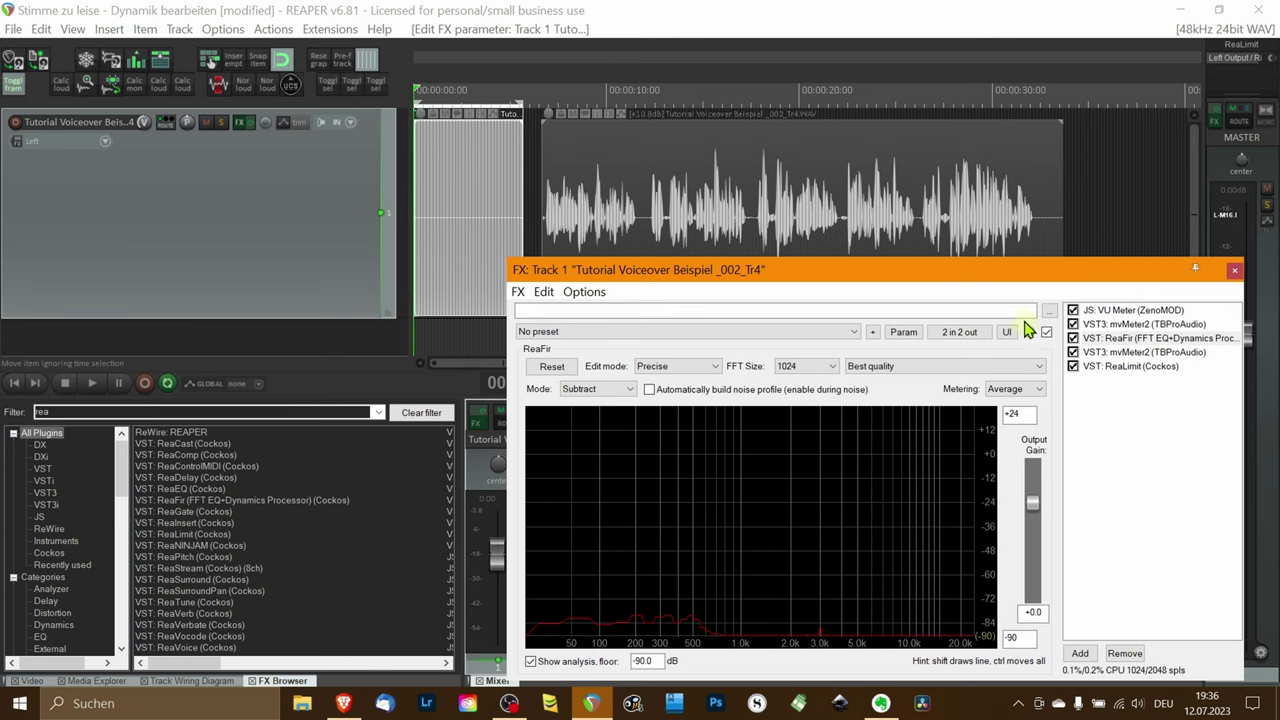
Step: Move the FX window clear of the master meter and play the voiceover from 00:00:07:08 through ReaFir's noise subtraction
left_click_drag(1028, 280, 567, 140)
left_click(567, 140)
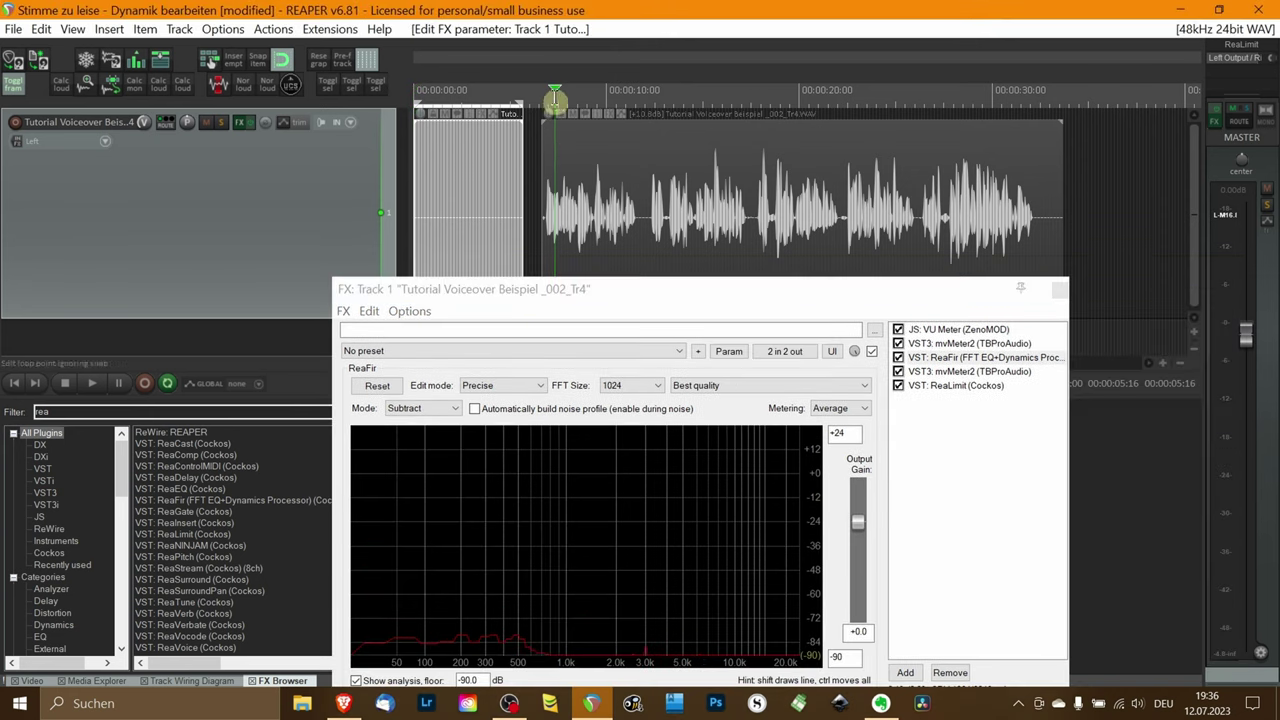
key("space")
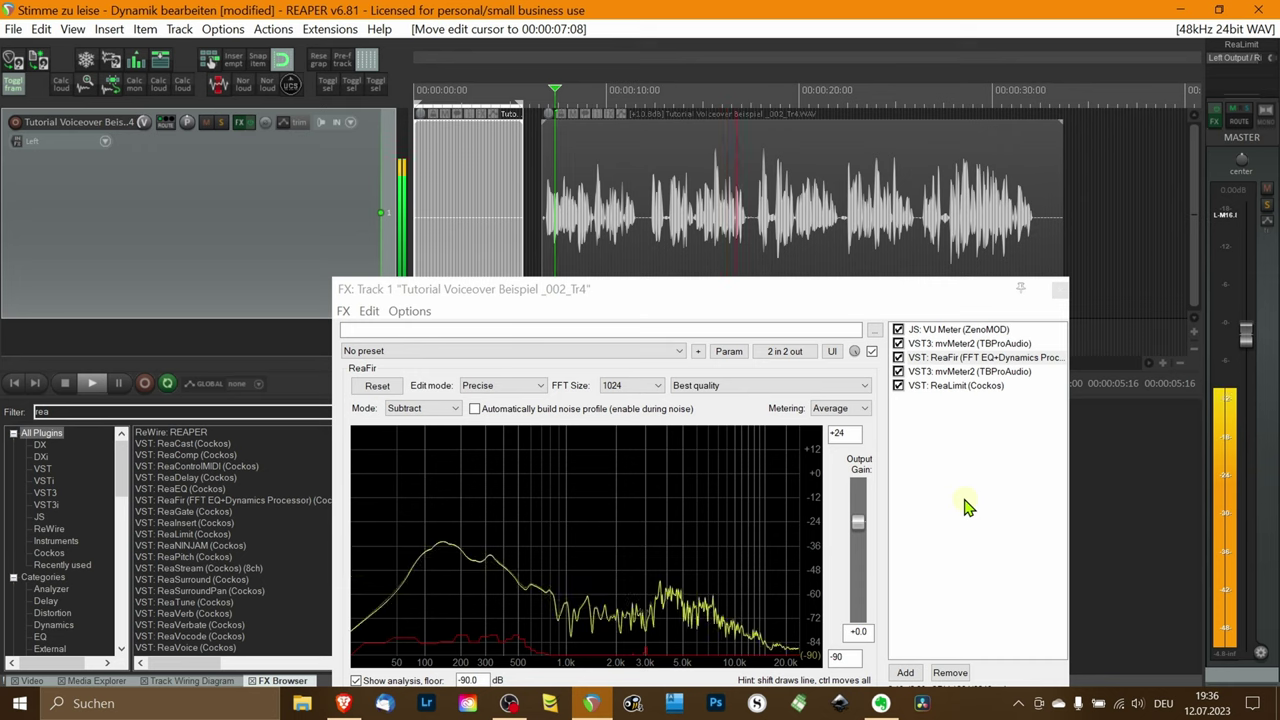
Step: Stop playback, filter the FX list for "down", and insert the JS Downward Expander directly after ReaFir in the track's FX chain
key("space")
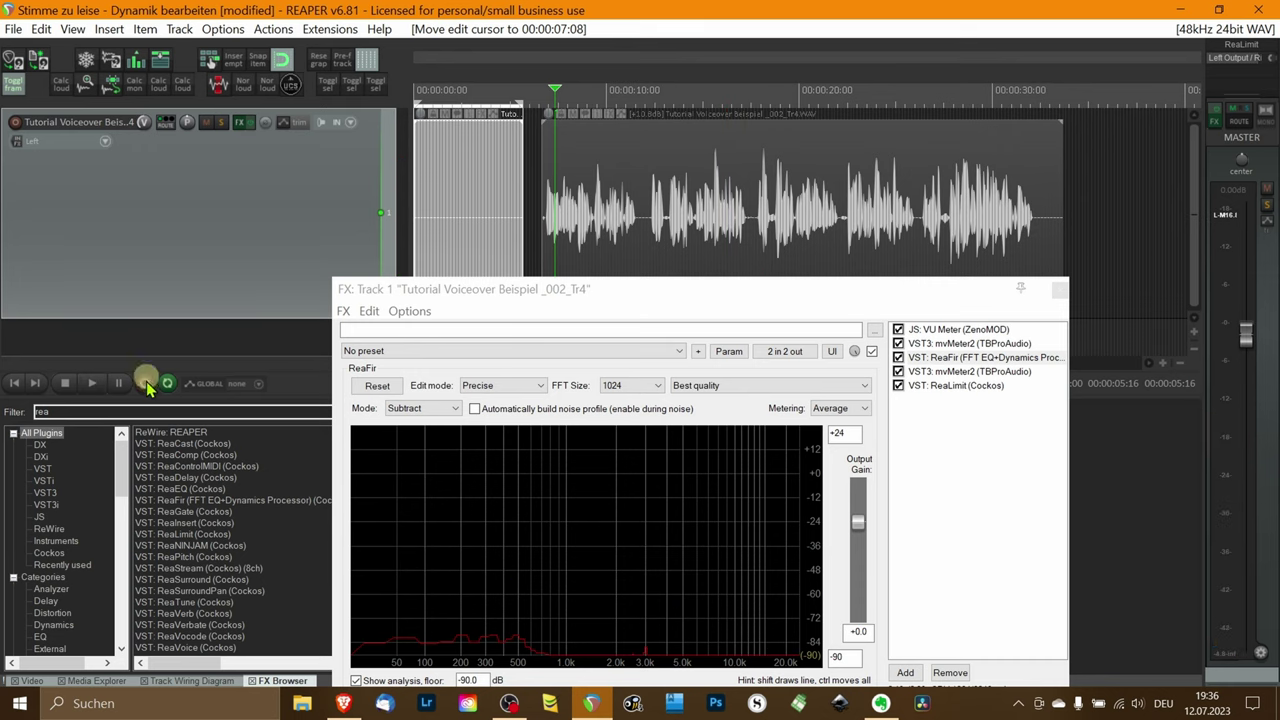
double_click(100, 413)
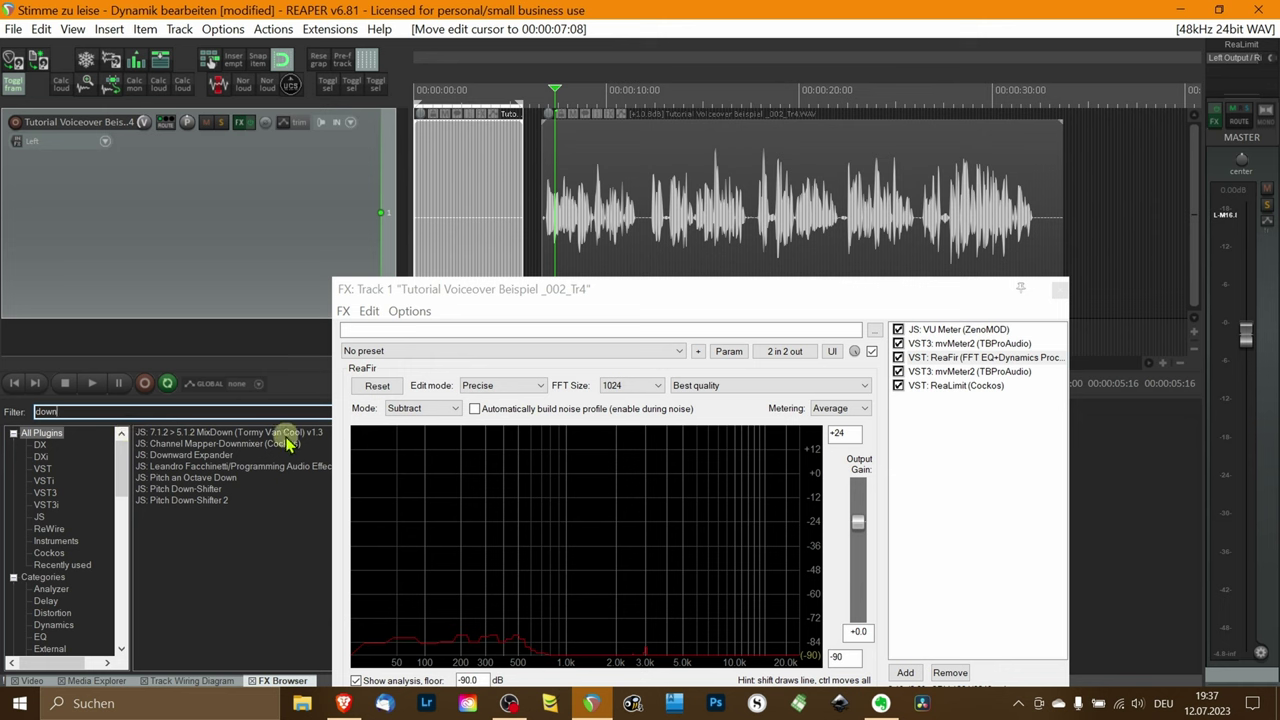
left_click(195, 458)
left_click_drag(195, 458, 975, 368)
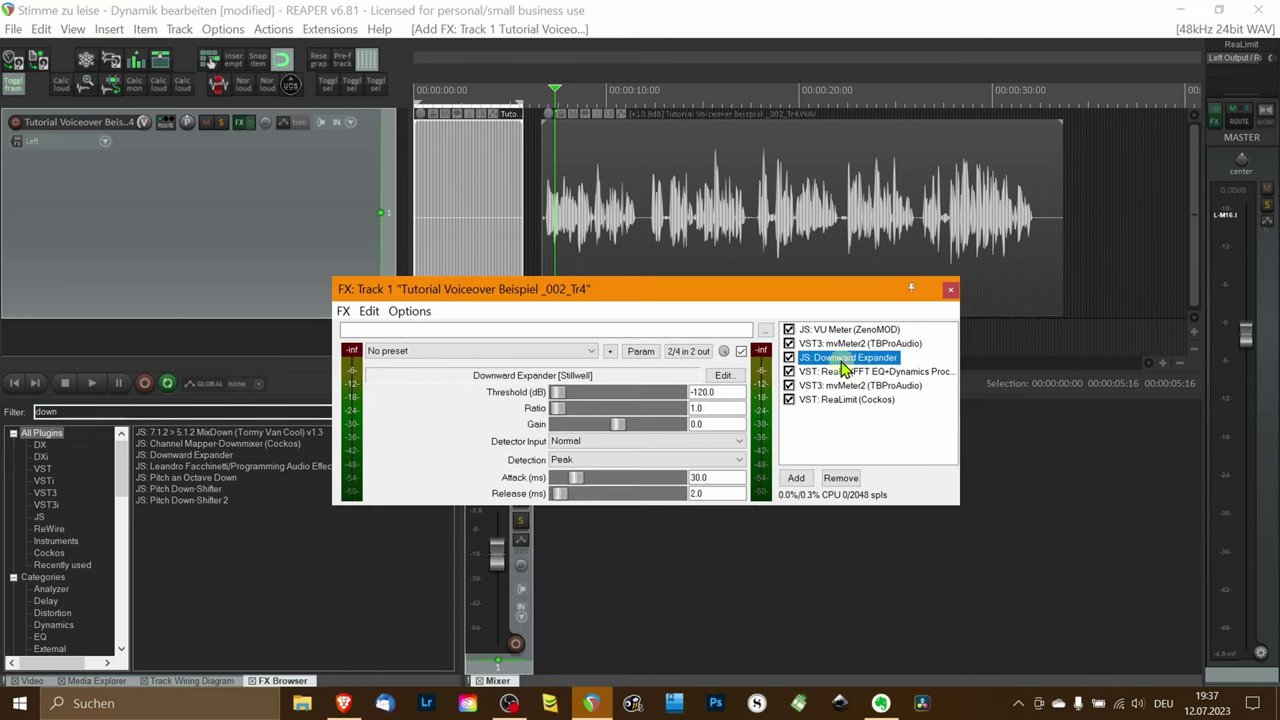
left_click_drag(843, 366, 847, 380)
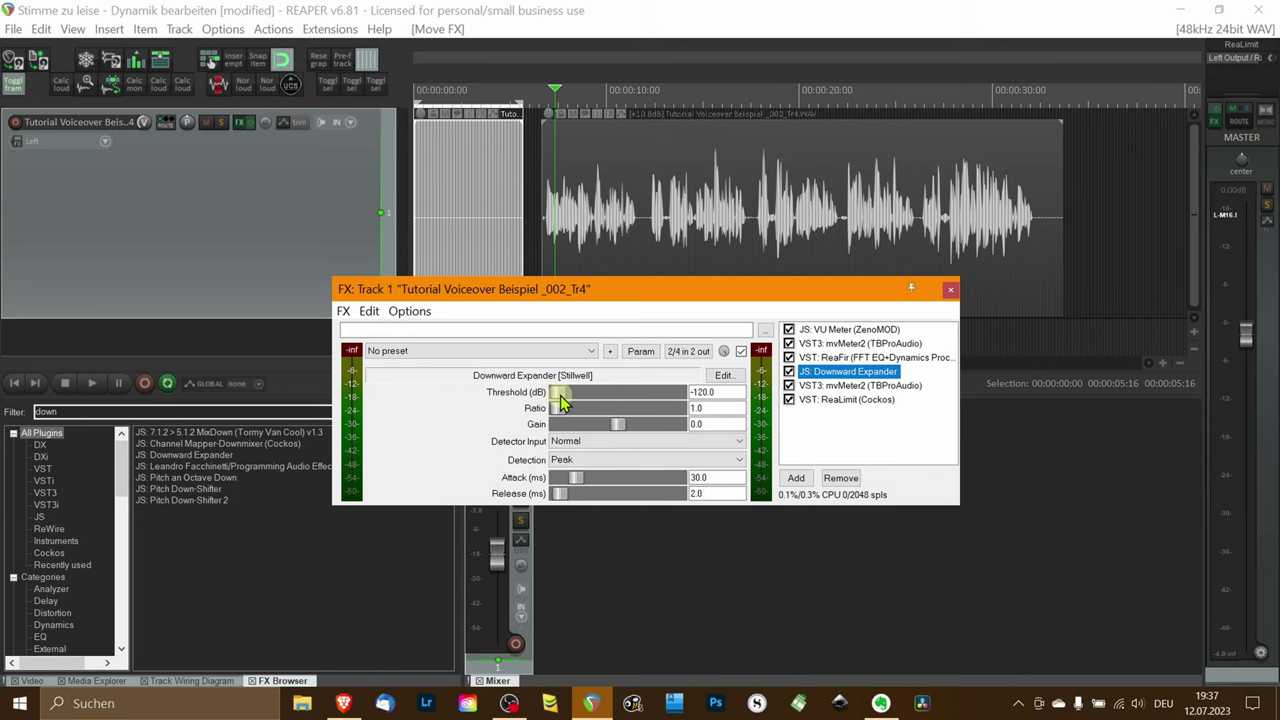
Step: Set the Downward Expander's threshold to -40.5 dB and open its ratio value for editing
left_click_drag(562, 399, 638, 402)
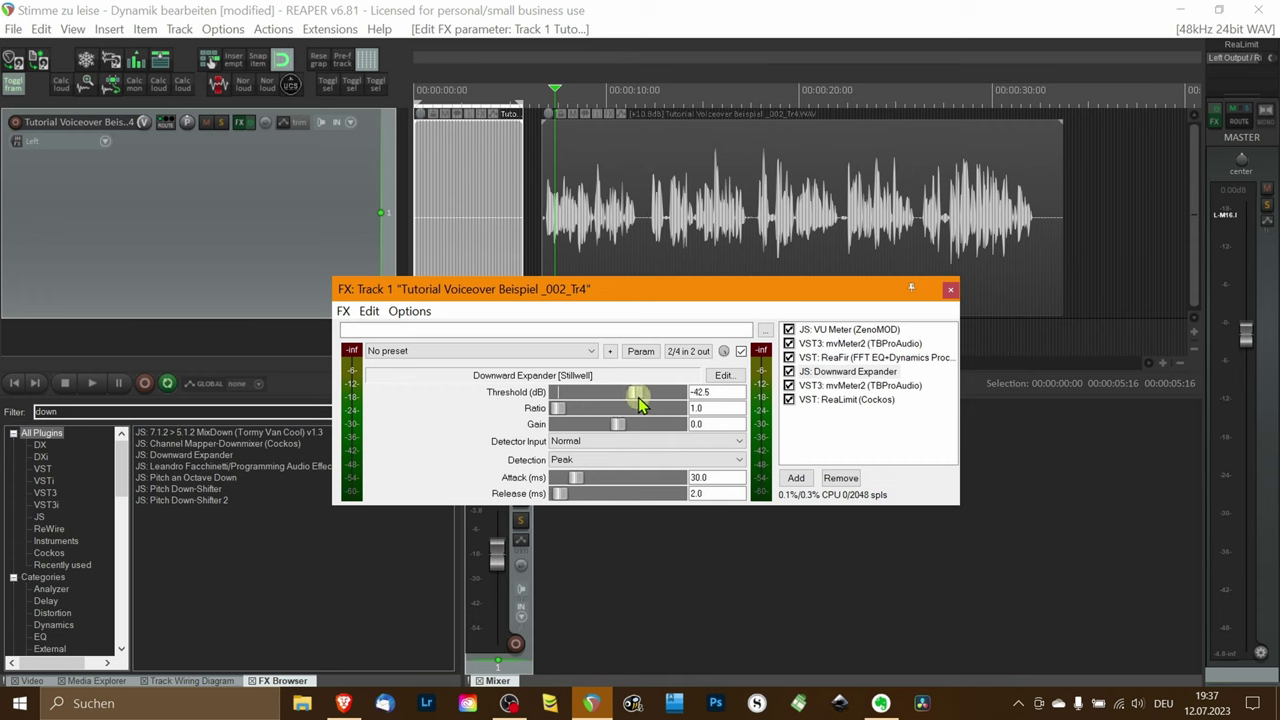
left_click_drag(635, 400, 641, 403)
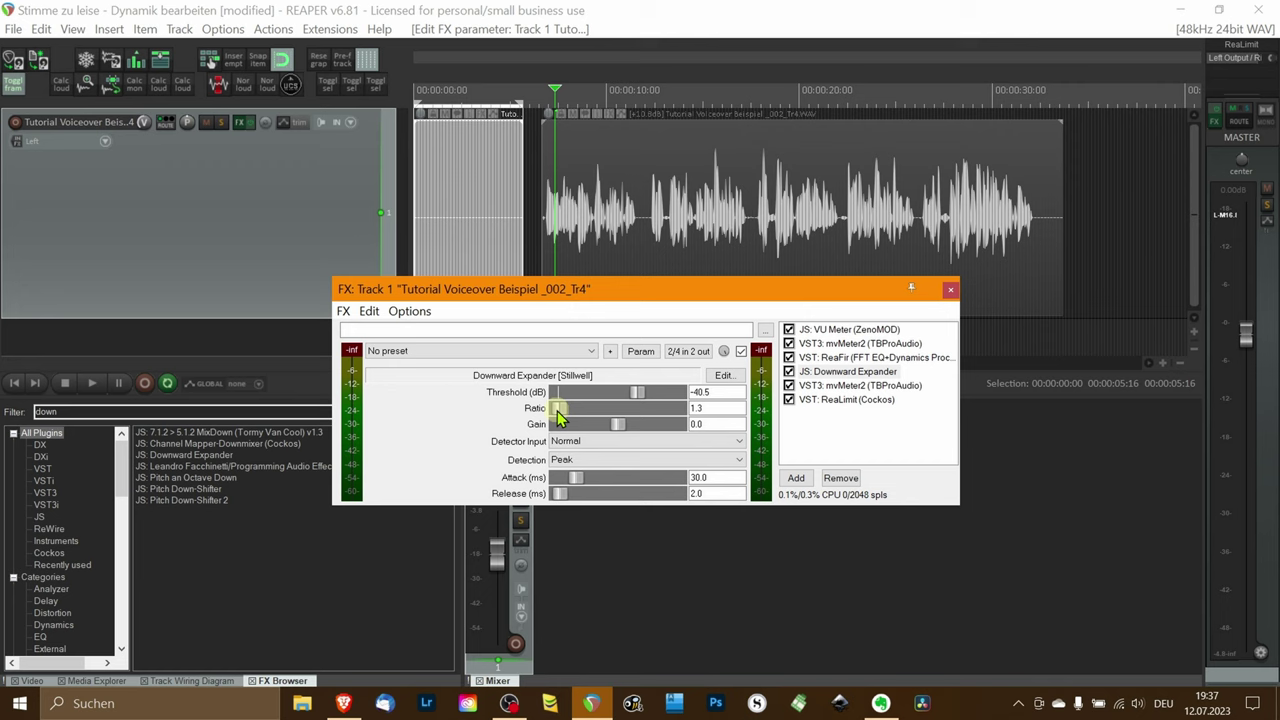
left_click(716, 408)
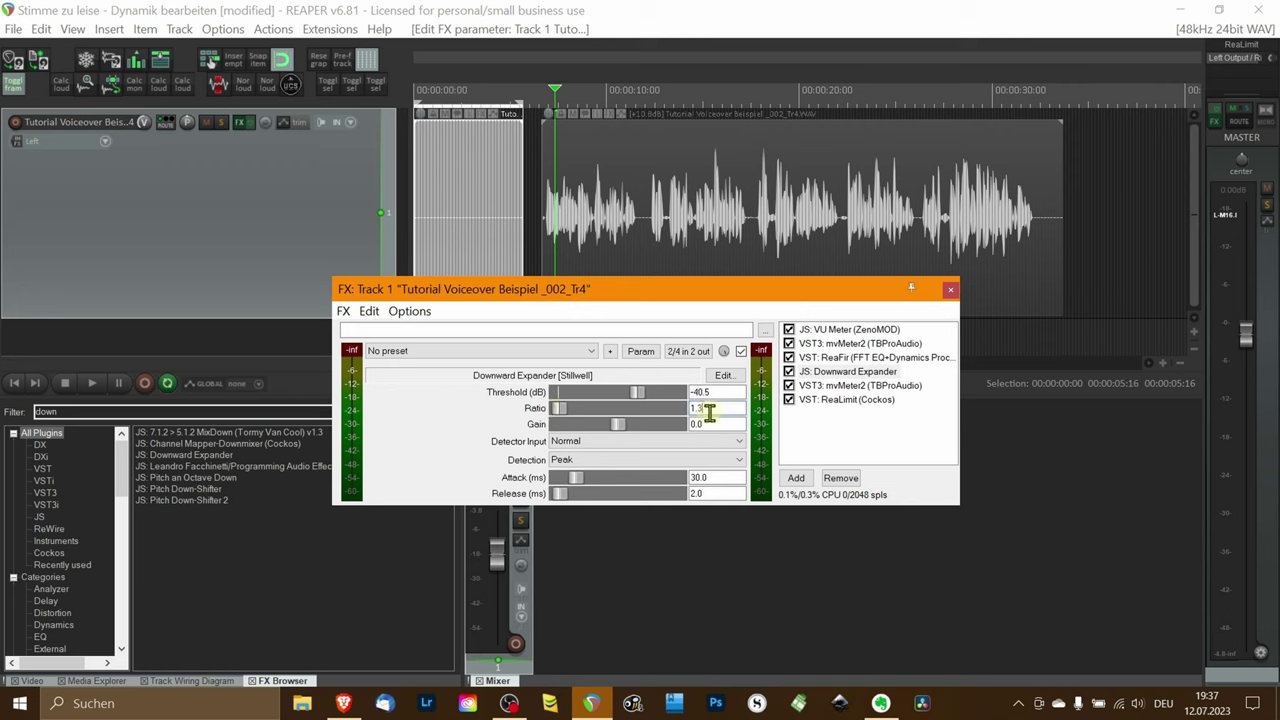